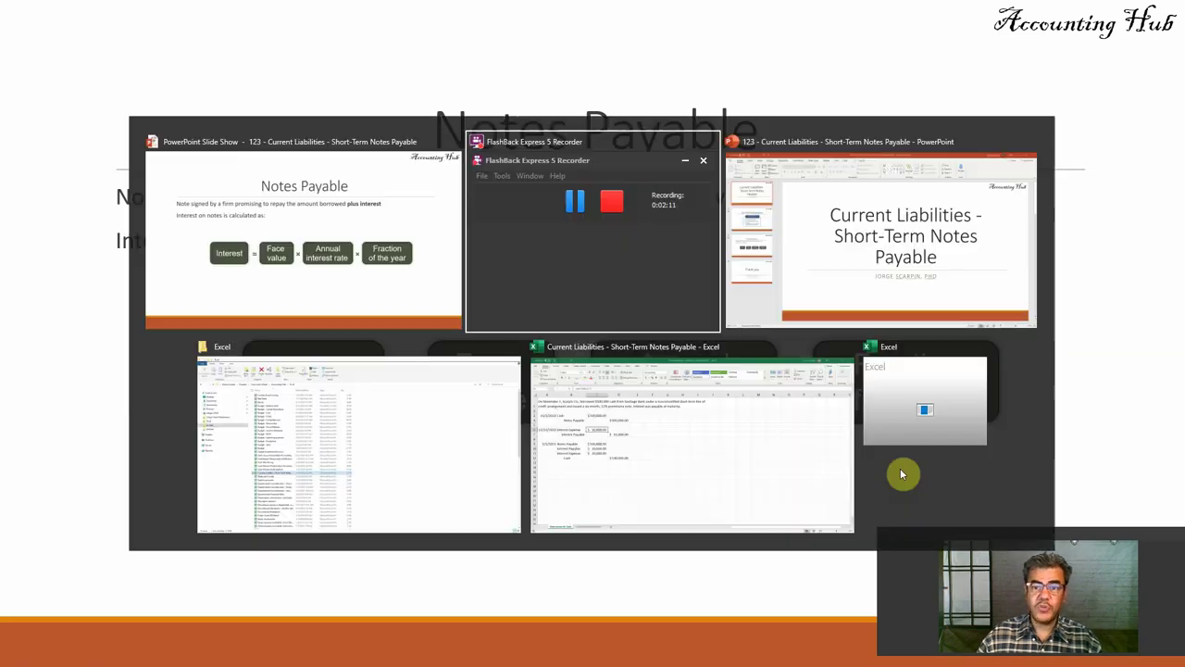
key(alt+Tab)
key(alt+Tab)
key(alt+Tab)
key(alt+Tab)
Switch to the notes payable workbook and delete the old debit and credit amounts in C3:E12
click(902, 474)
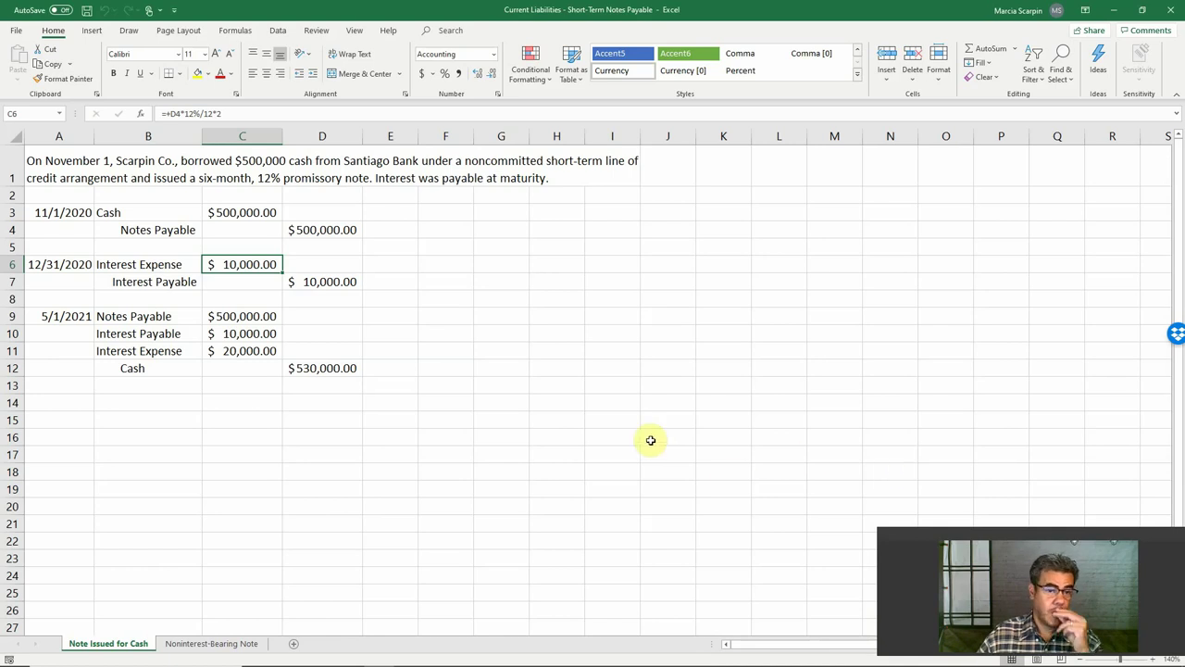
drag(243, 206, 370, 368)
key(Delete)
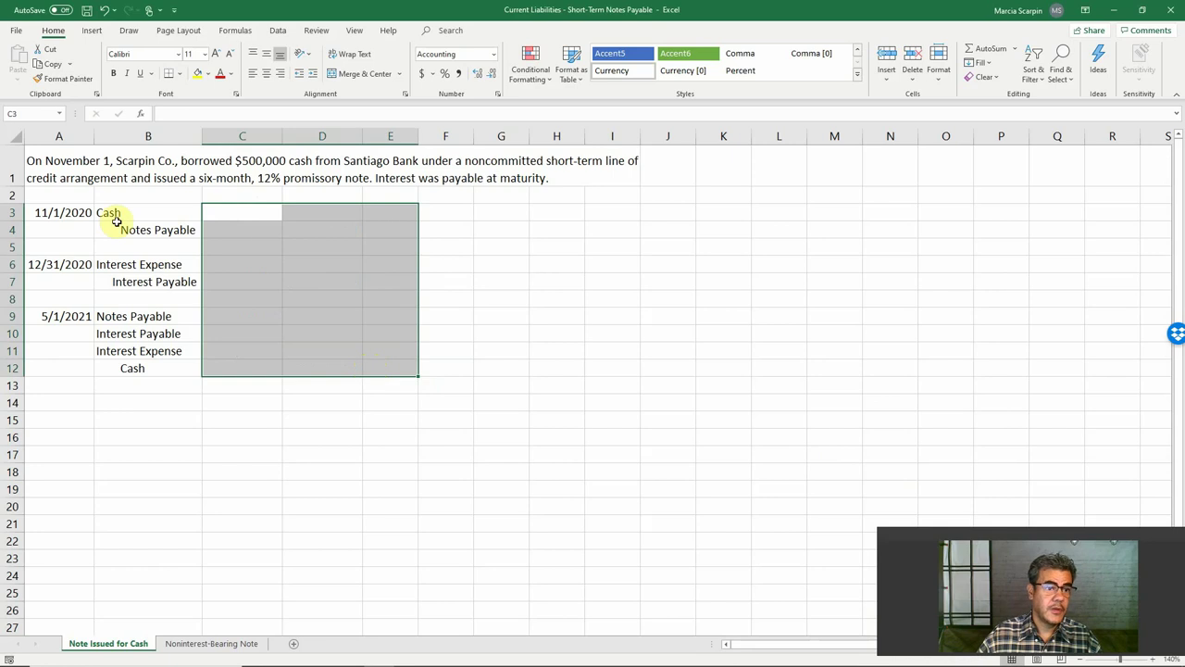
Delete the old account names in column B, B3:B12
drag(107, 212, 185, 370)
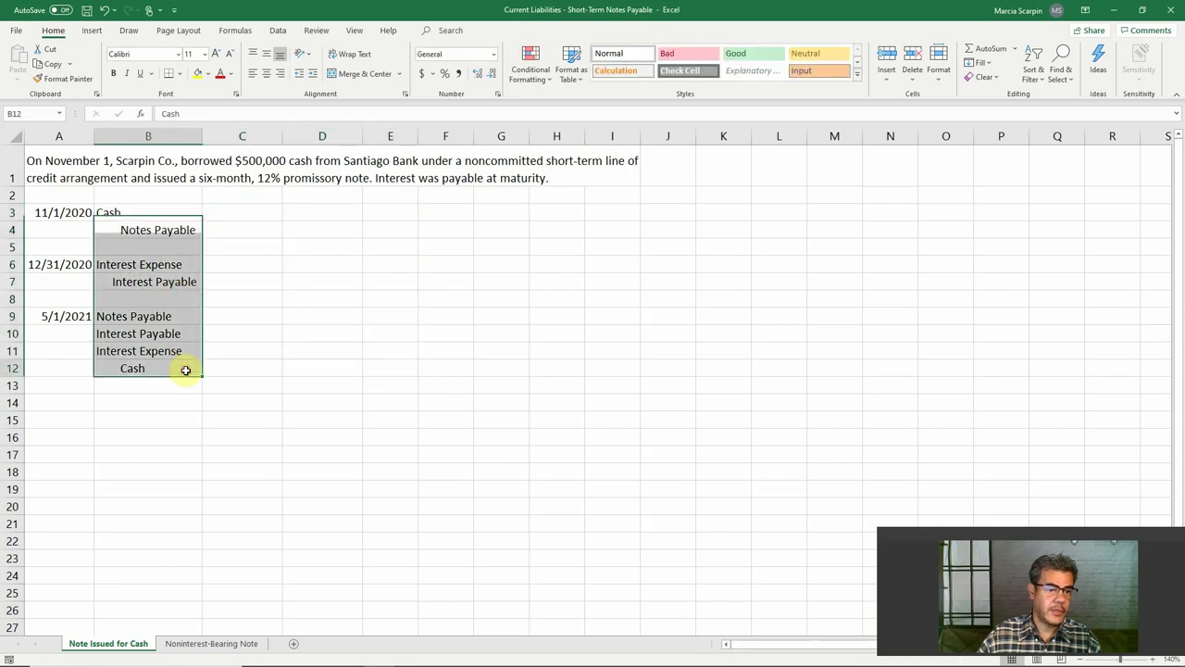
click(185, 369)
key(shift+Up)
key(shift+Up)
key(shift+Up)
key(shift+Up)
key(shift+Up)
key(shift+Up)
key(shift+Up)
key(shift+Up)
key(shift+Up)
key(shift+Up)
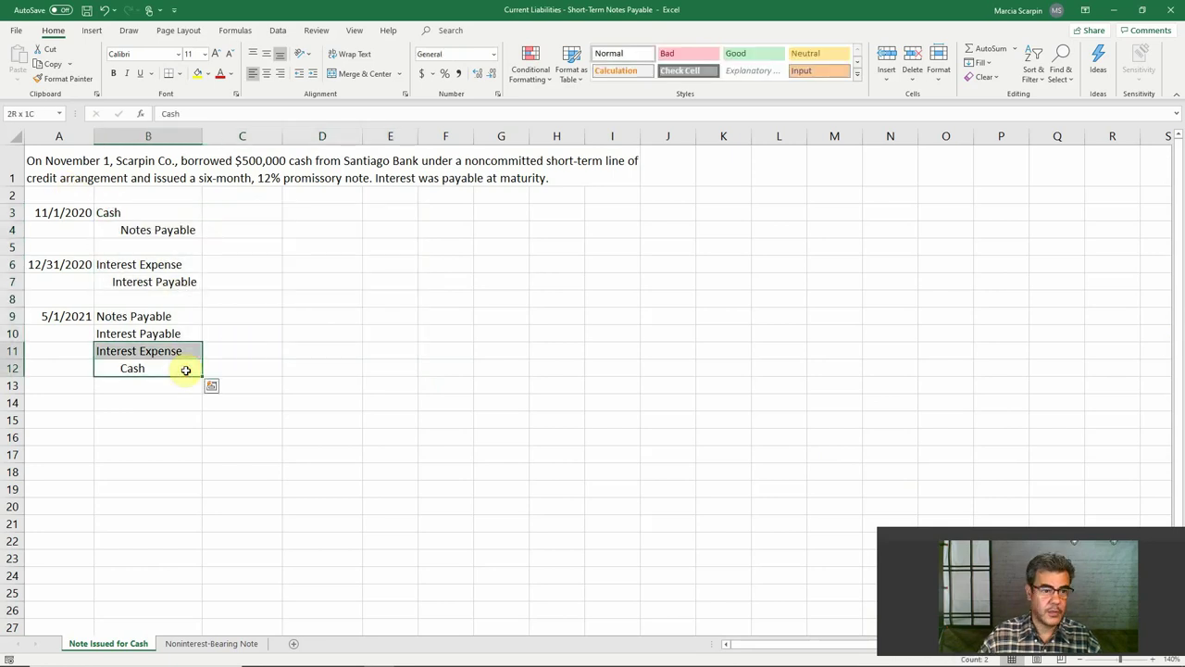
key(shift+Down)
key(Delete)
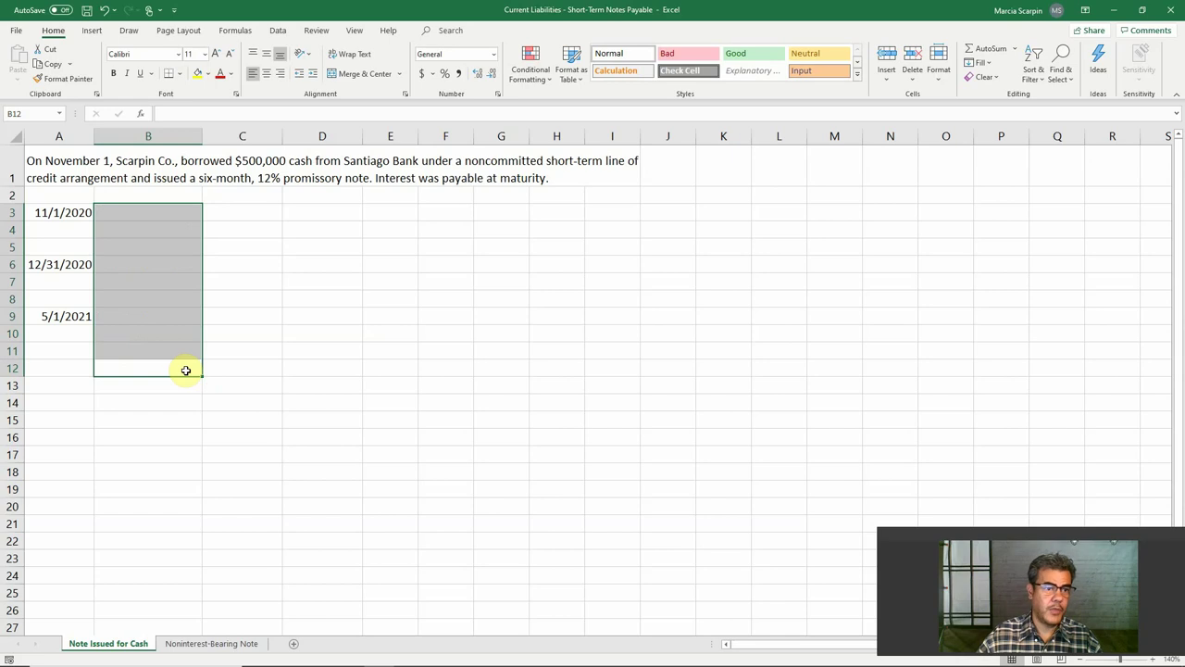
click(153, 212)
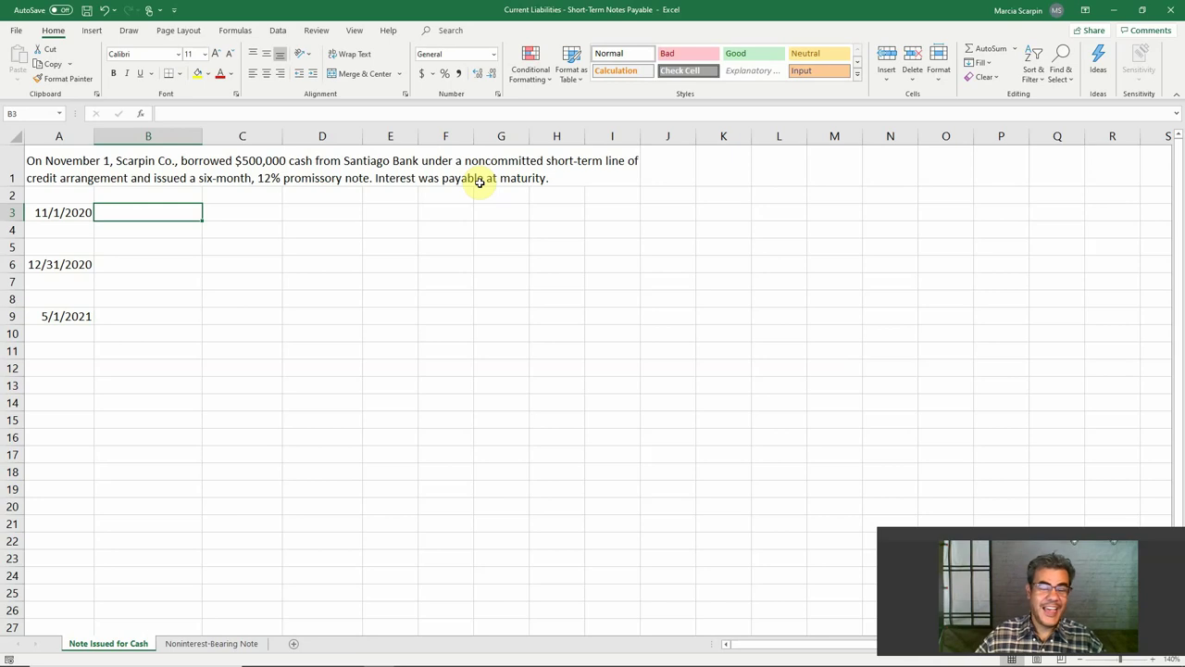
click(74, 314)
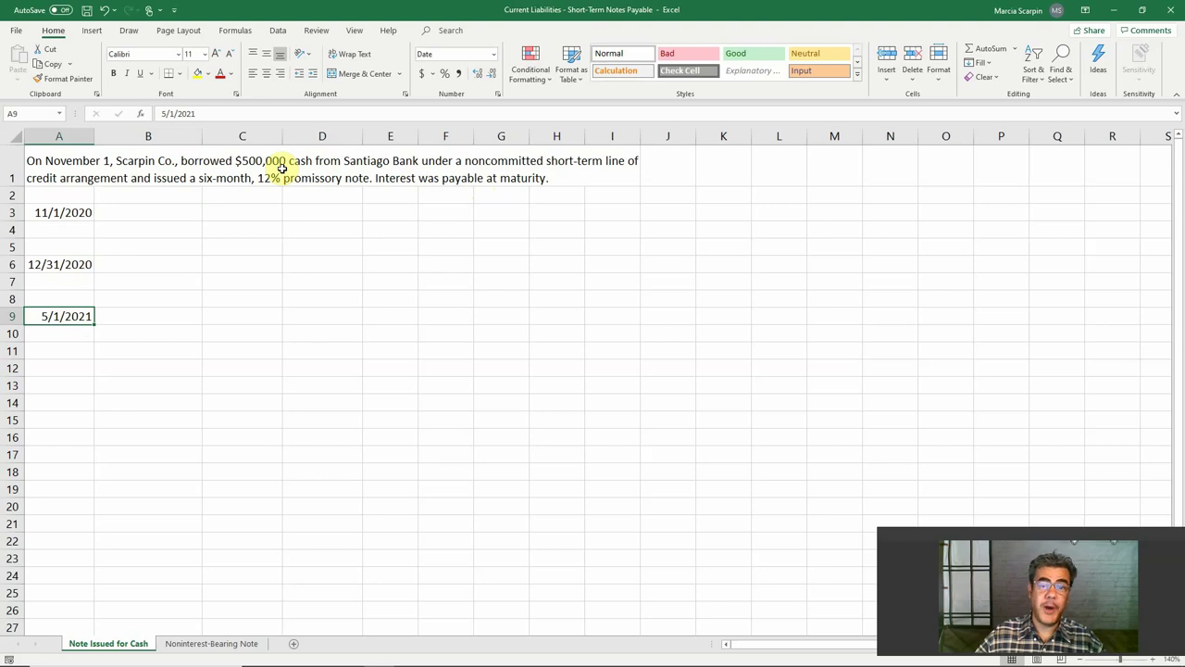
Debit Cash for 500,000 on the 11/1/2020 line
click(145, 214)
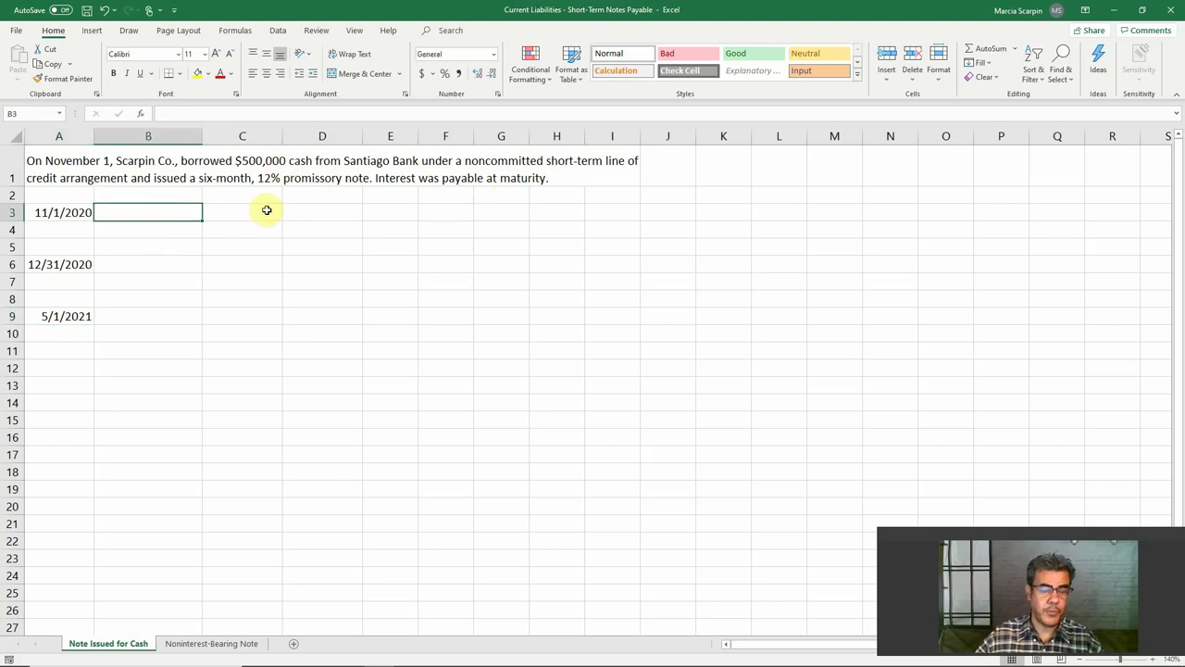
text(Cash)
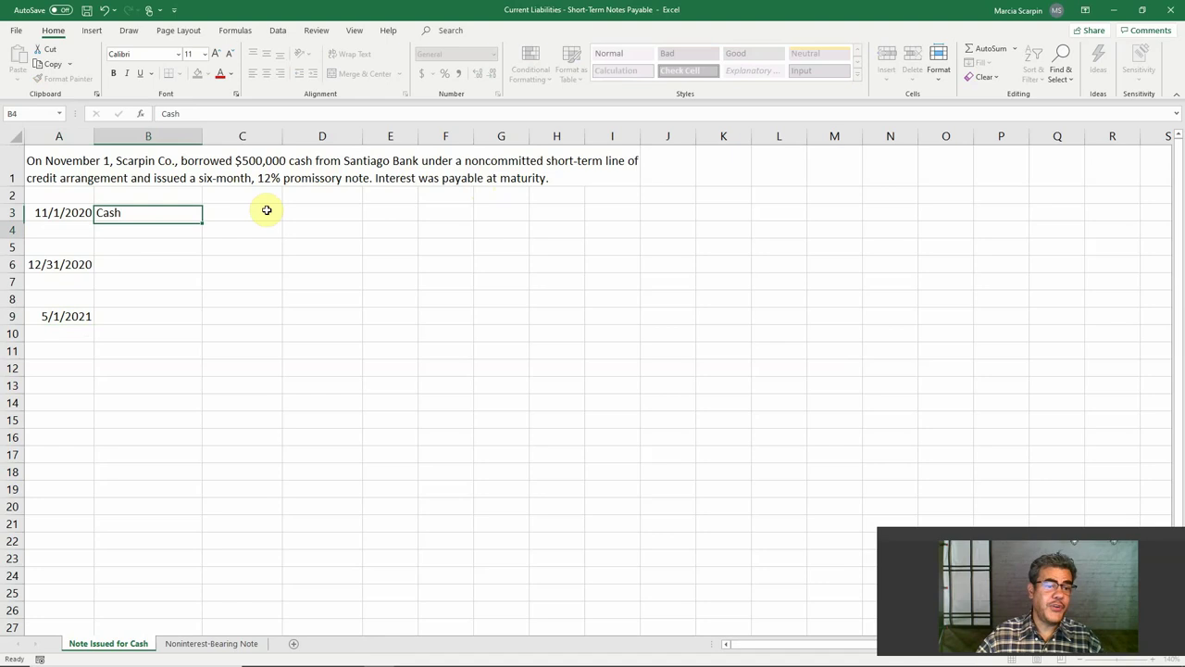
key(Return)
click(266, 210)
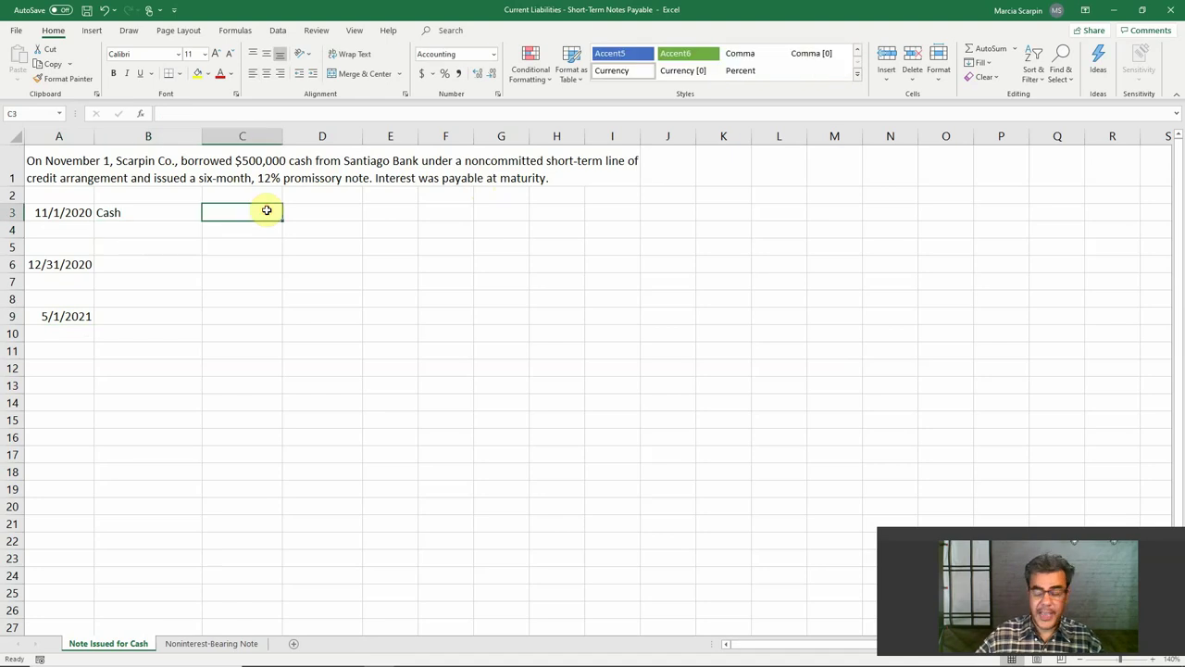
text(500,000)
key(Return)
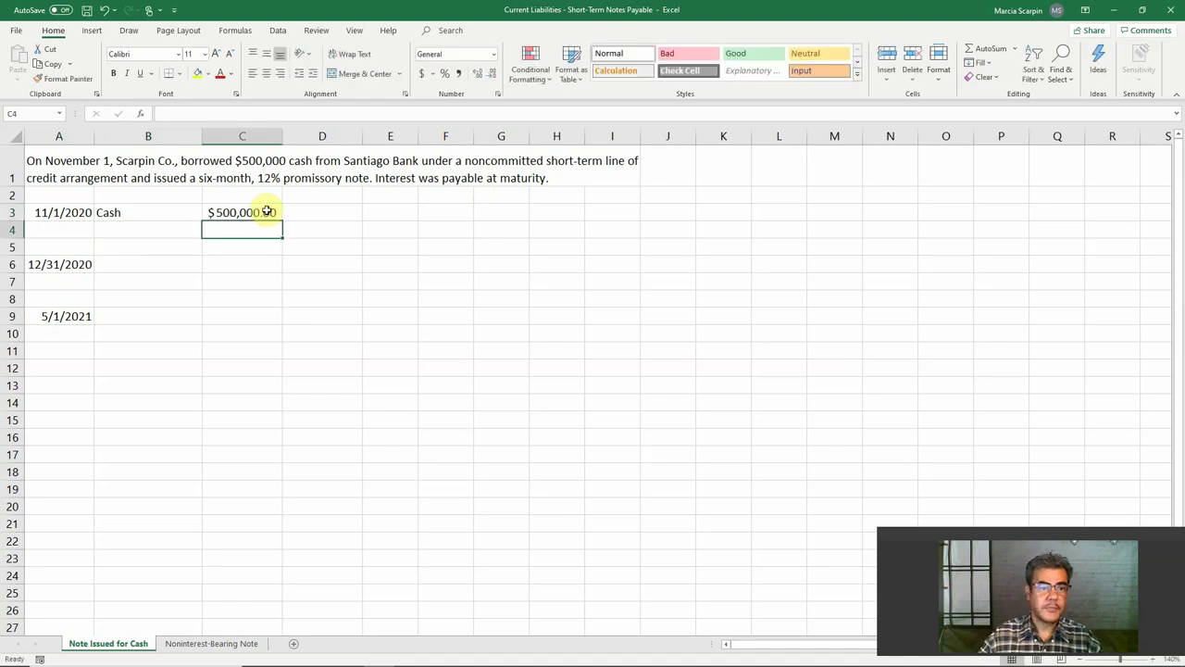
Credit Notes Payable in D4 with a formula =C3, equal to the cash debit
key(Left)
text(Note)
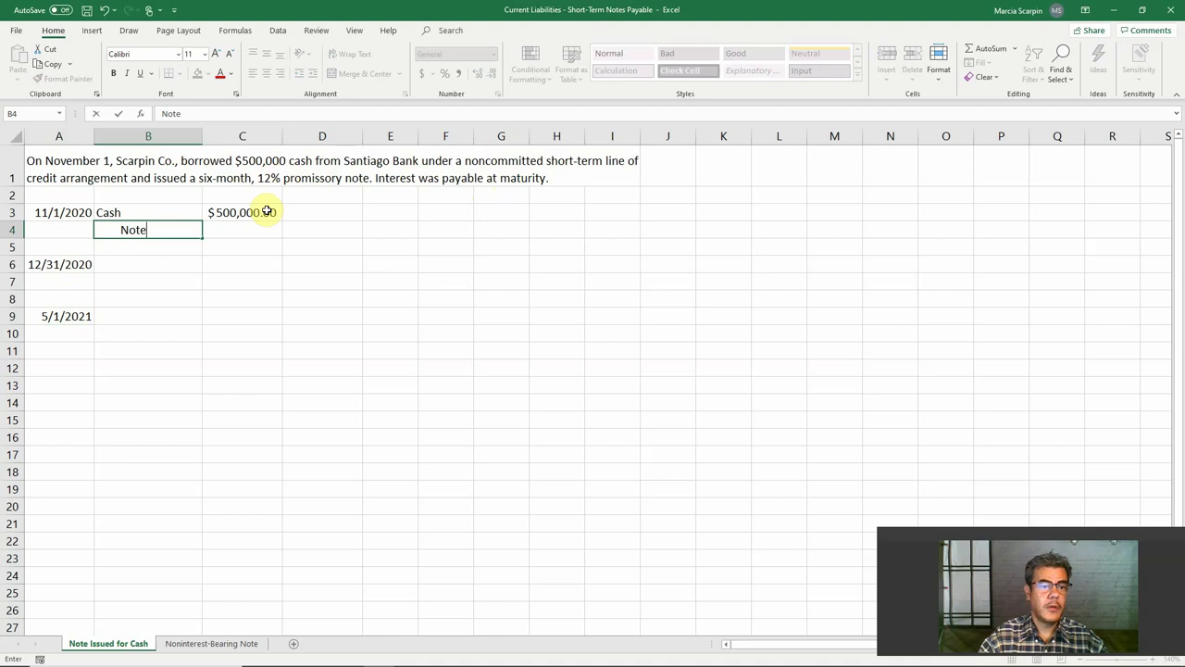
text(s Payable)
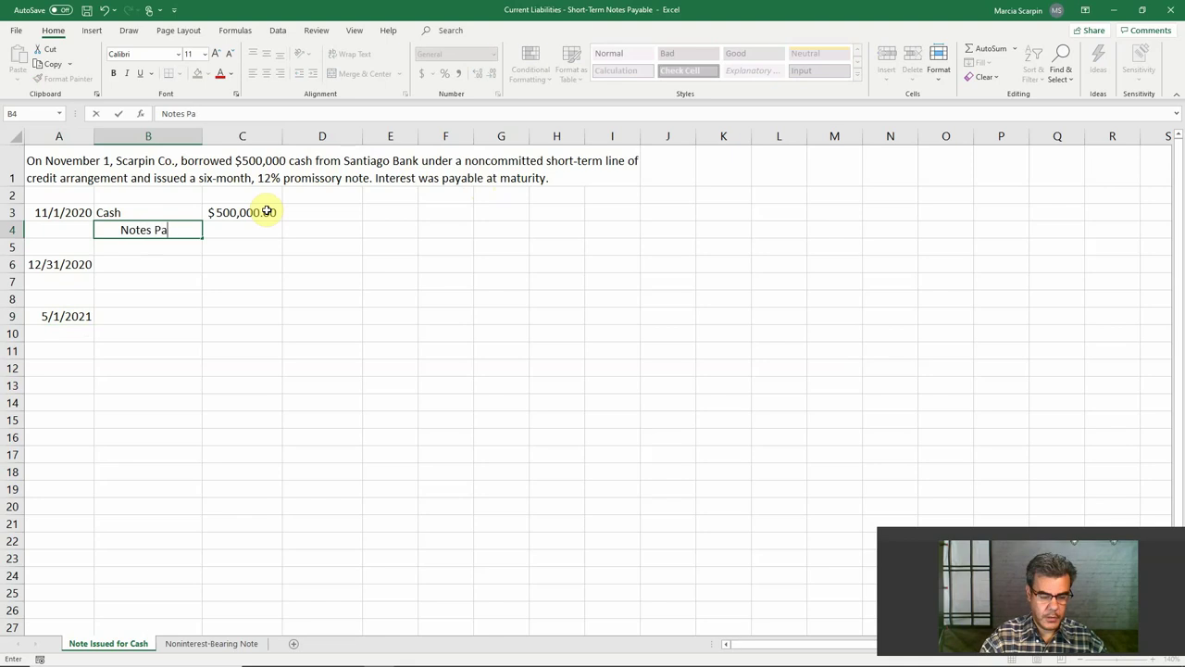
key(Right)
key(Right)
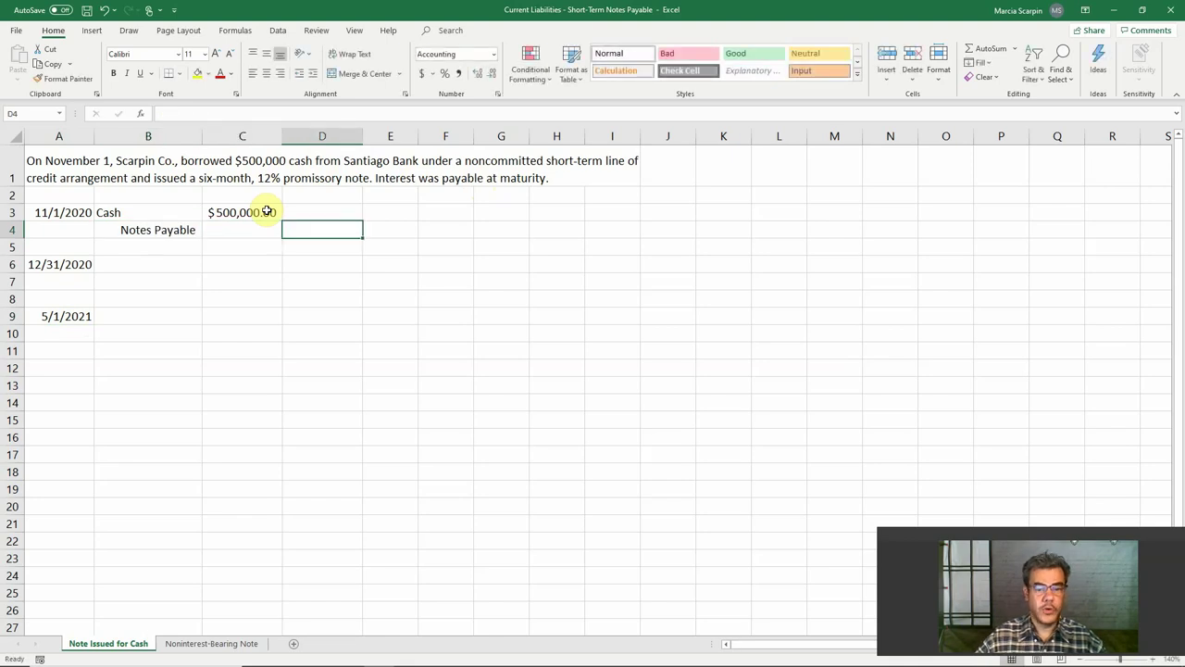
text(50)
key(BackSpace)
key(BackSpace)
text(=)
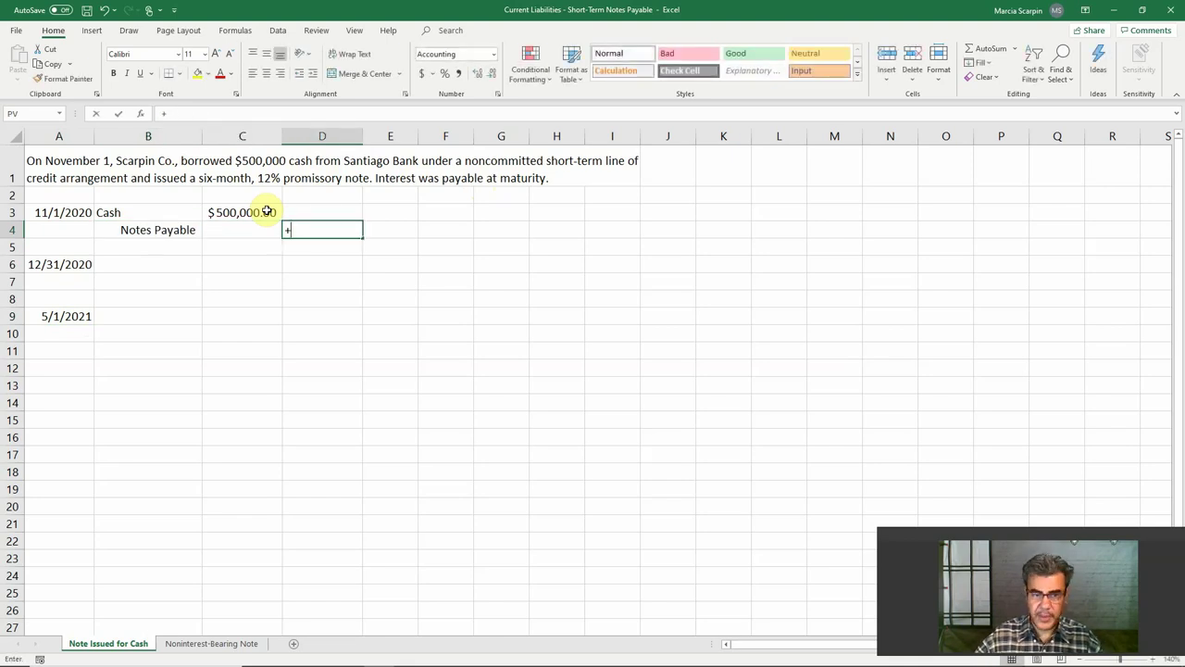
click(267, 211)
key(Return)
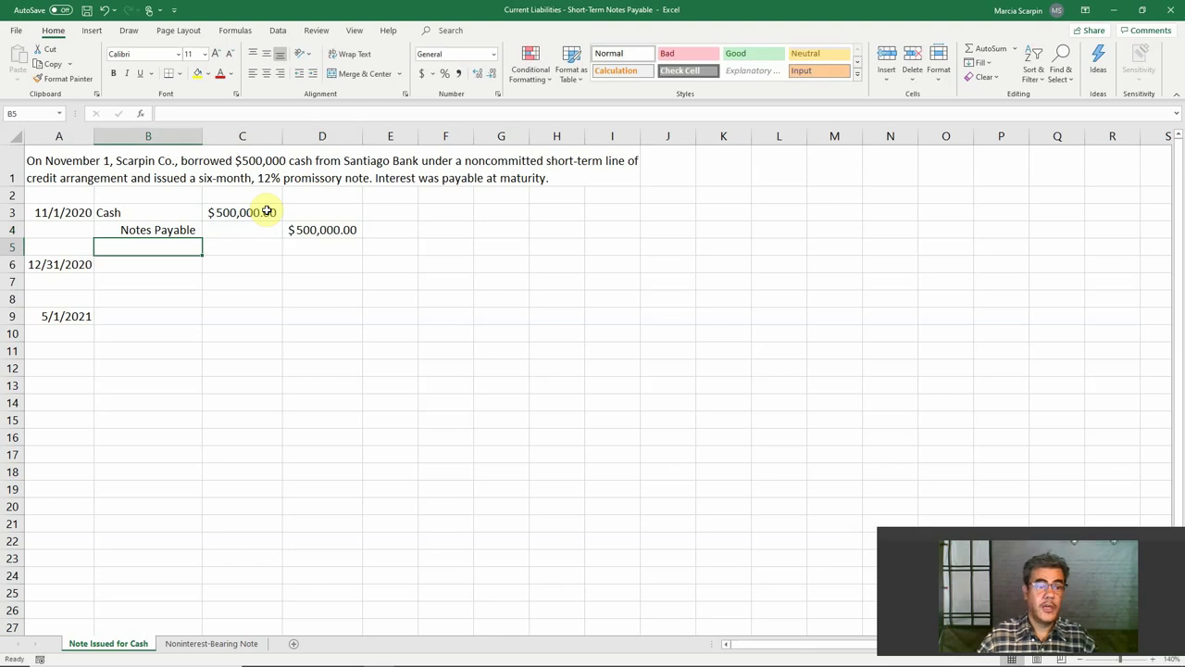
key(Down)
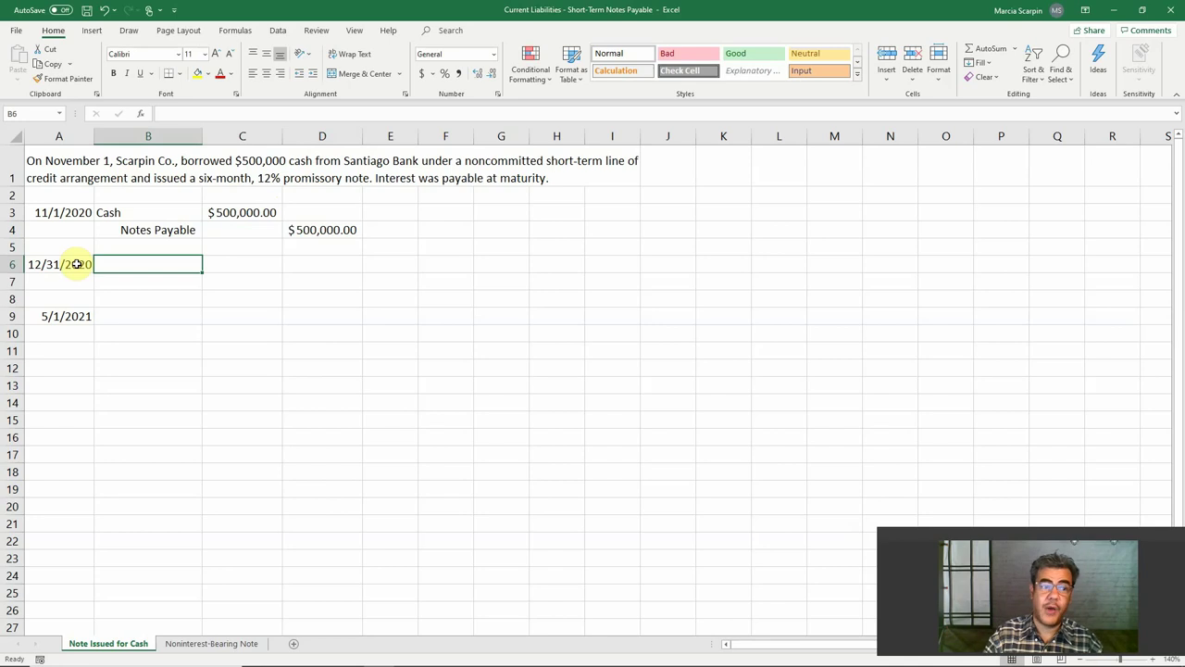
Enter the Interest Expense and Interest Payable account names for the 12/31/2020 accrual
text(Interest )
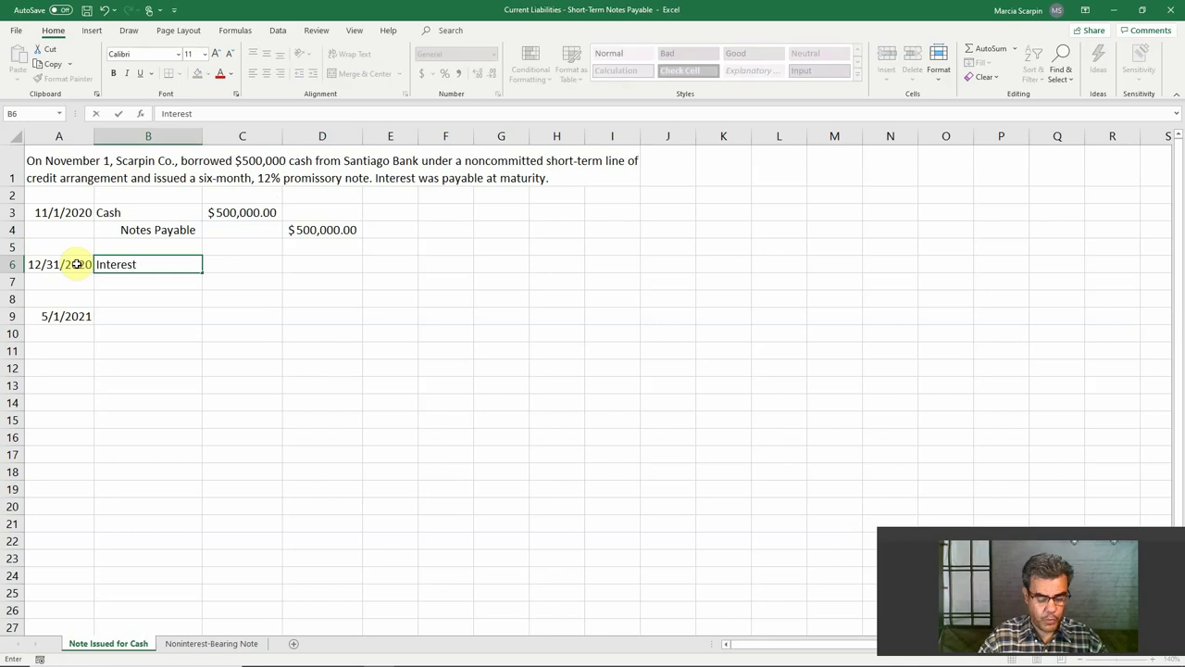
text(Expense)
key(Return)
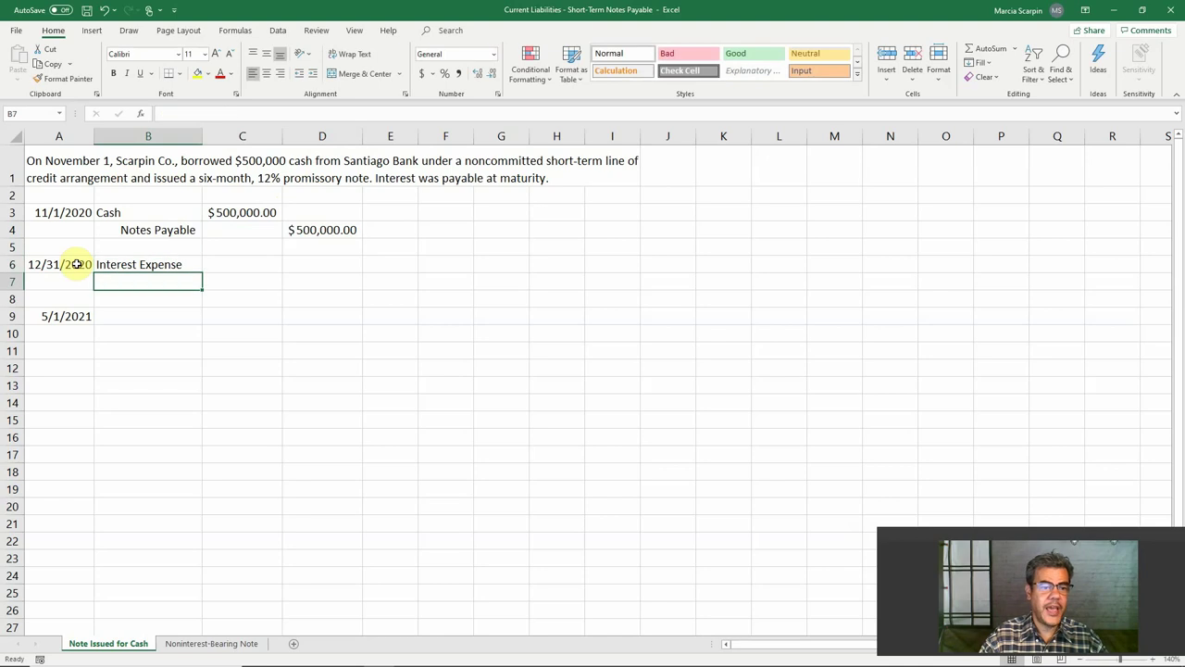
text(Interest P)
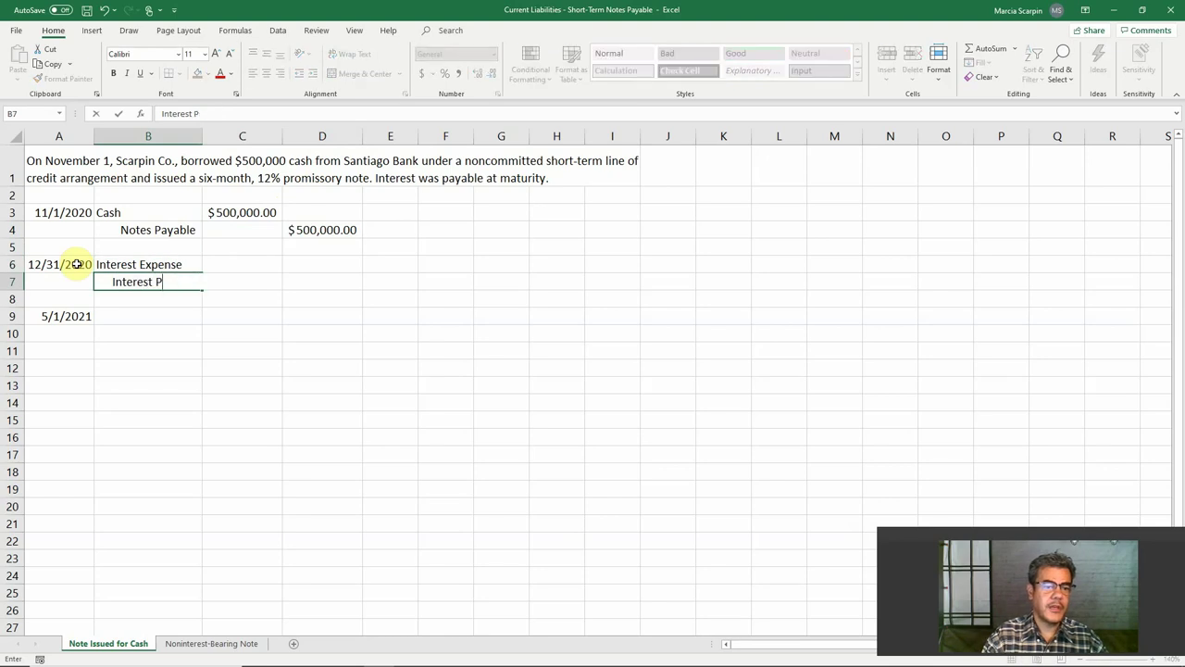
text(ayable)
key(Tab)
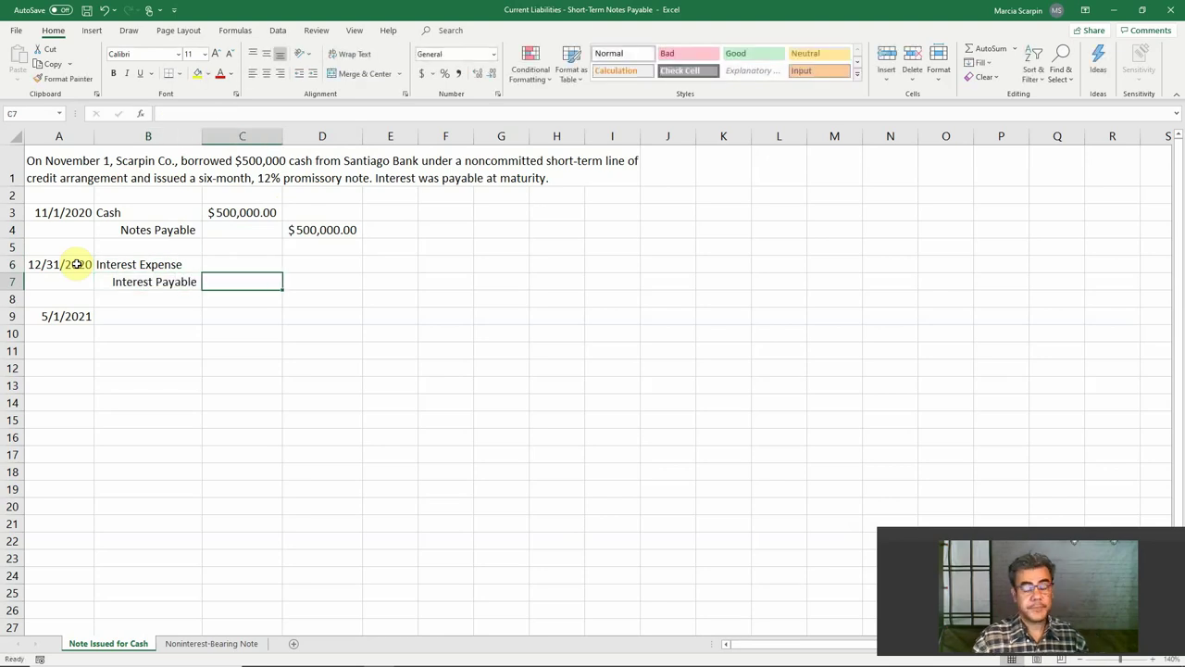
Set Interest Expense to =C3*12%/12*2 ($10,000) and link the Interest Payable credit to it
key(Up)
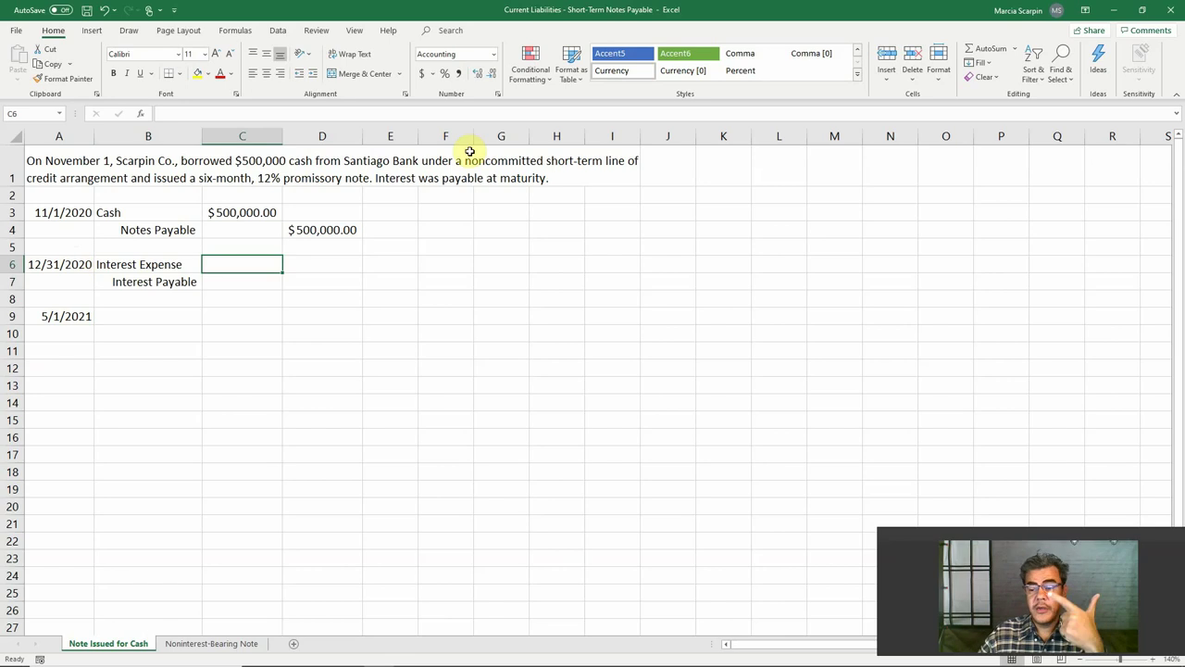
text(+)
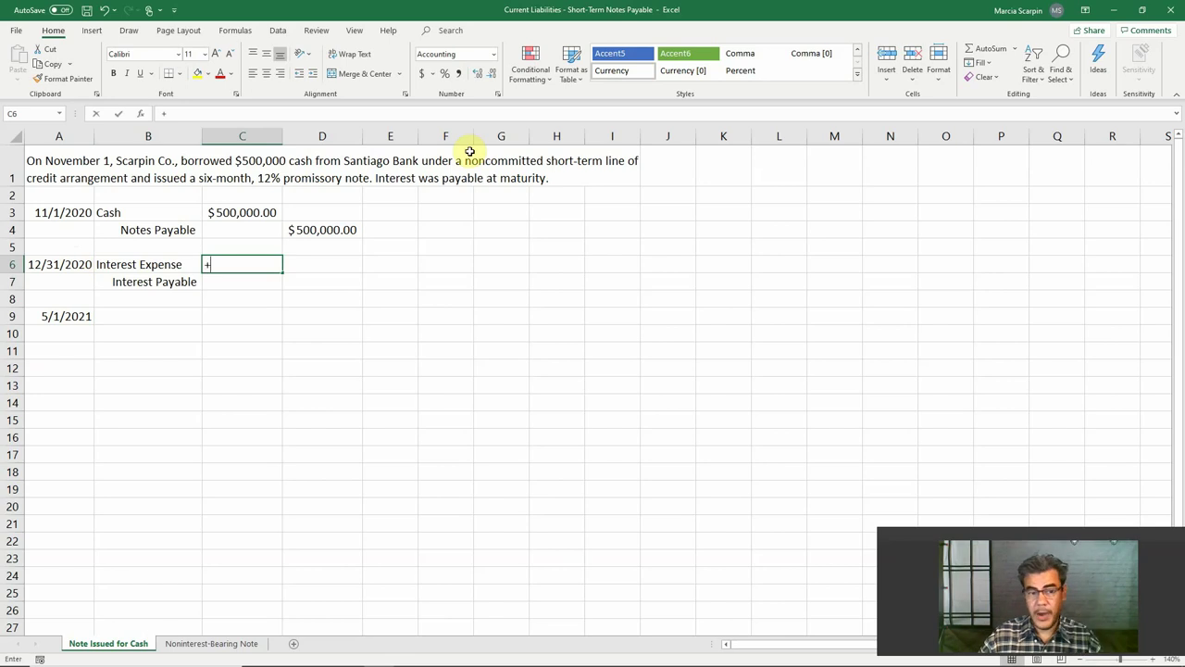
key(Up)
key(Up)
key(Up)
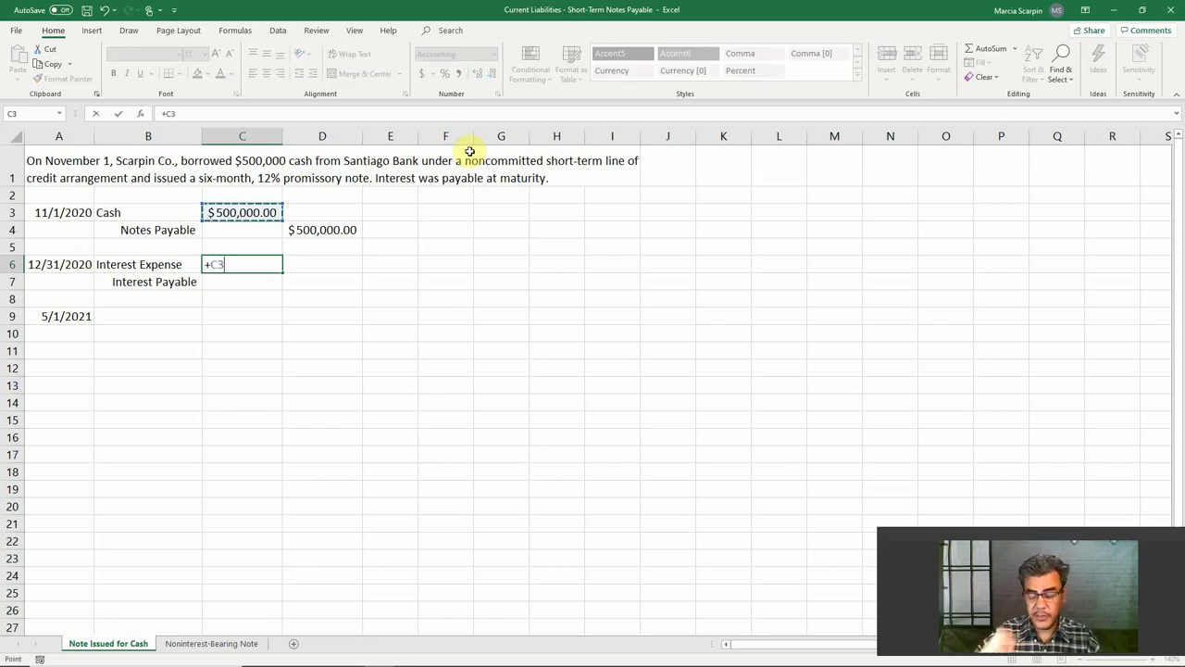
text(*12%)
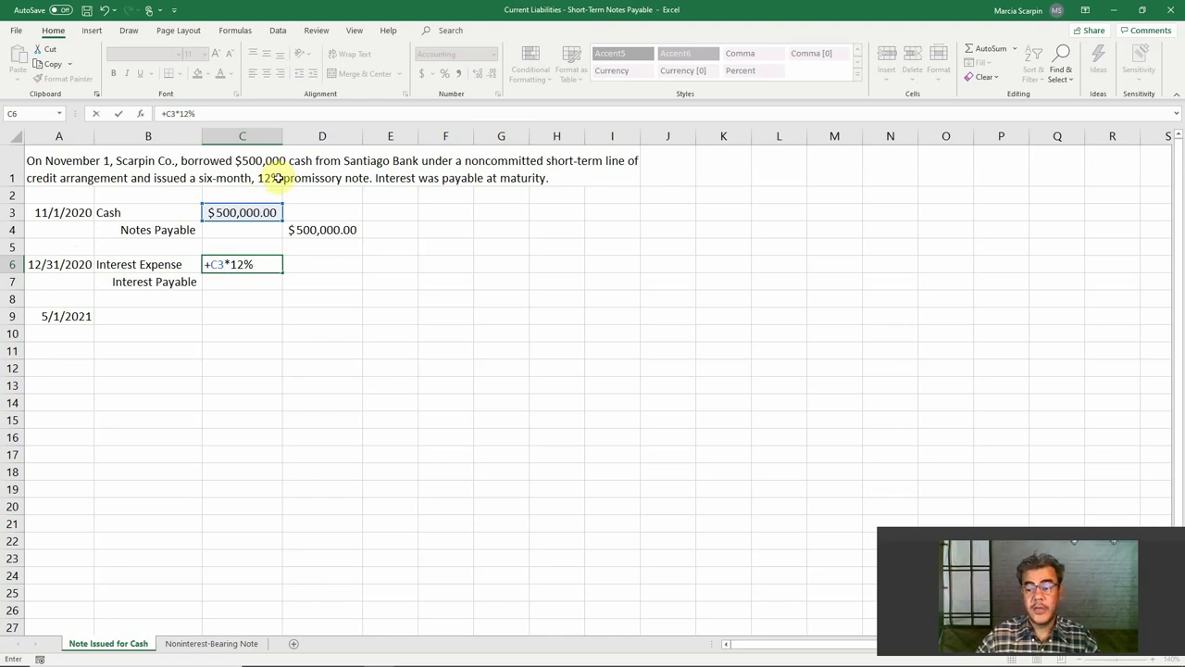
text(/)
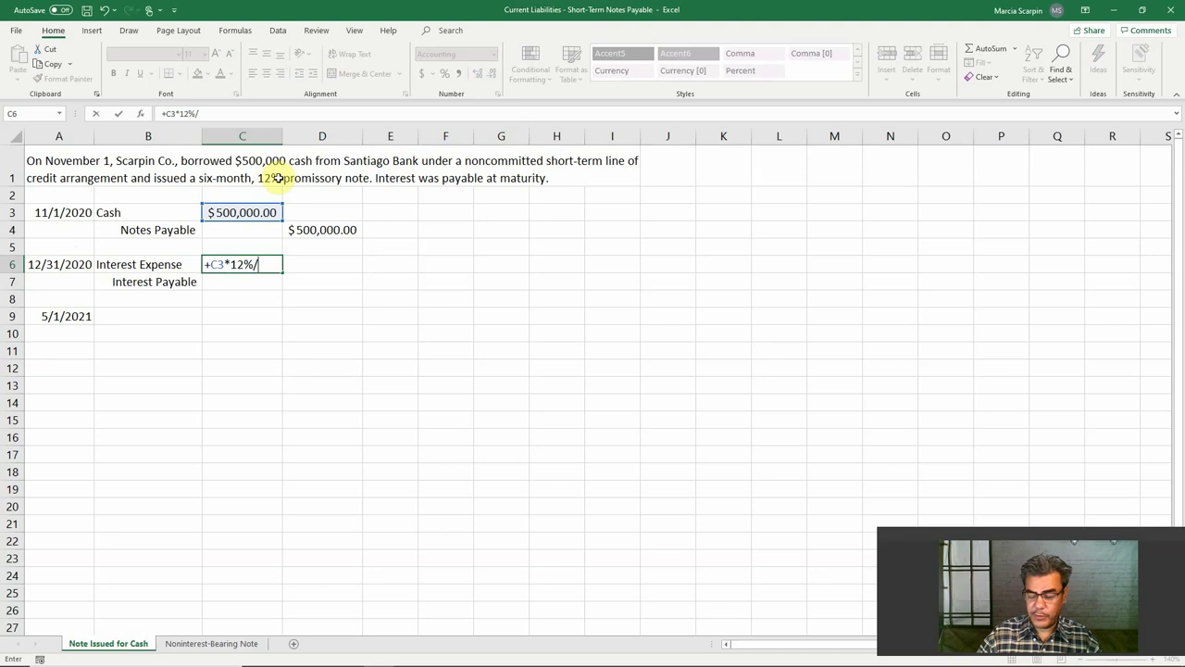
text(12)
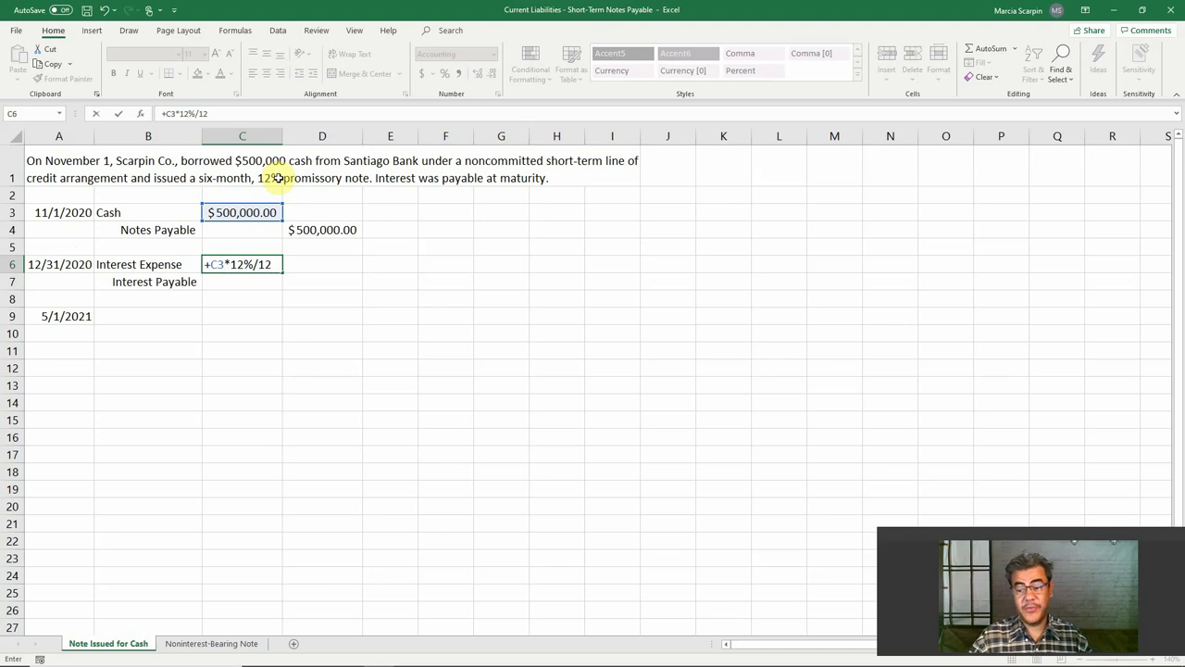
text(*2)
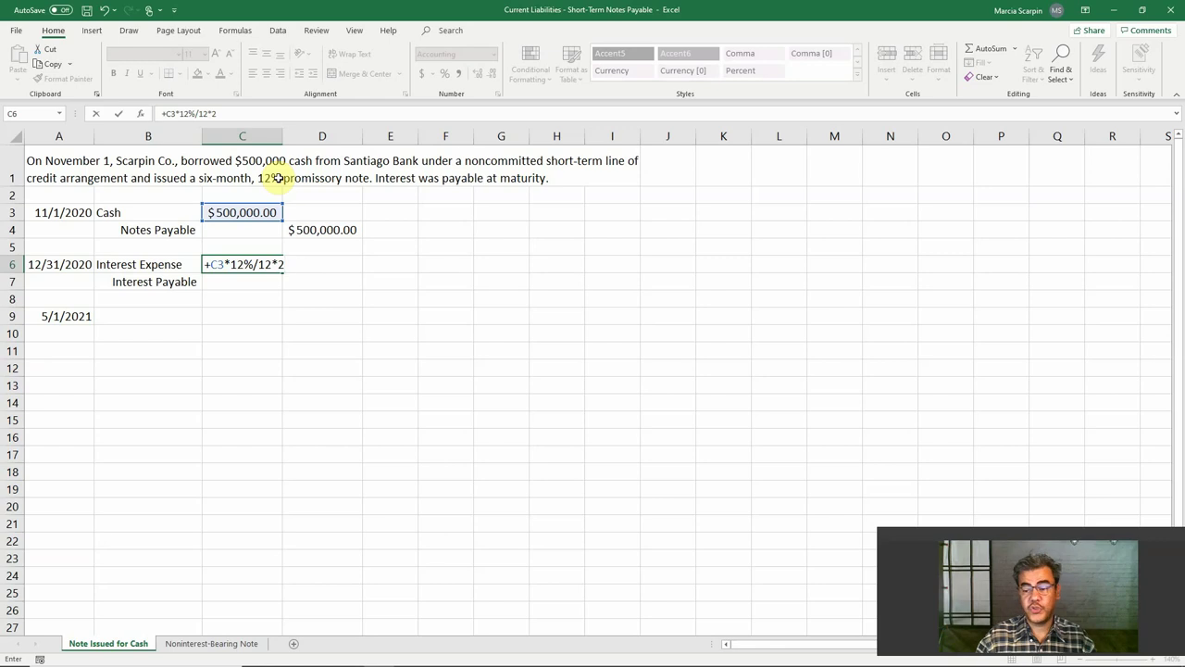
key(Return)
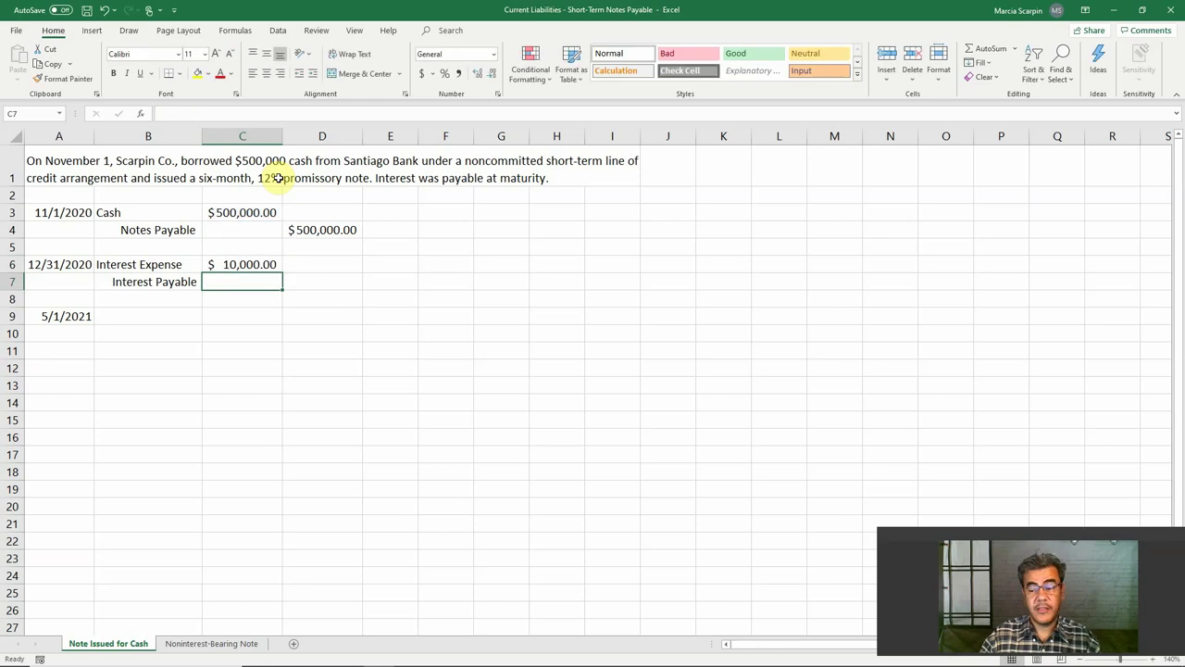
key(Right)
text(+)
key(Up)
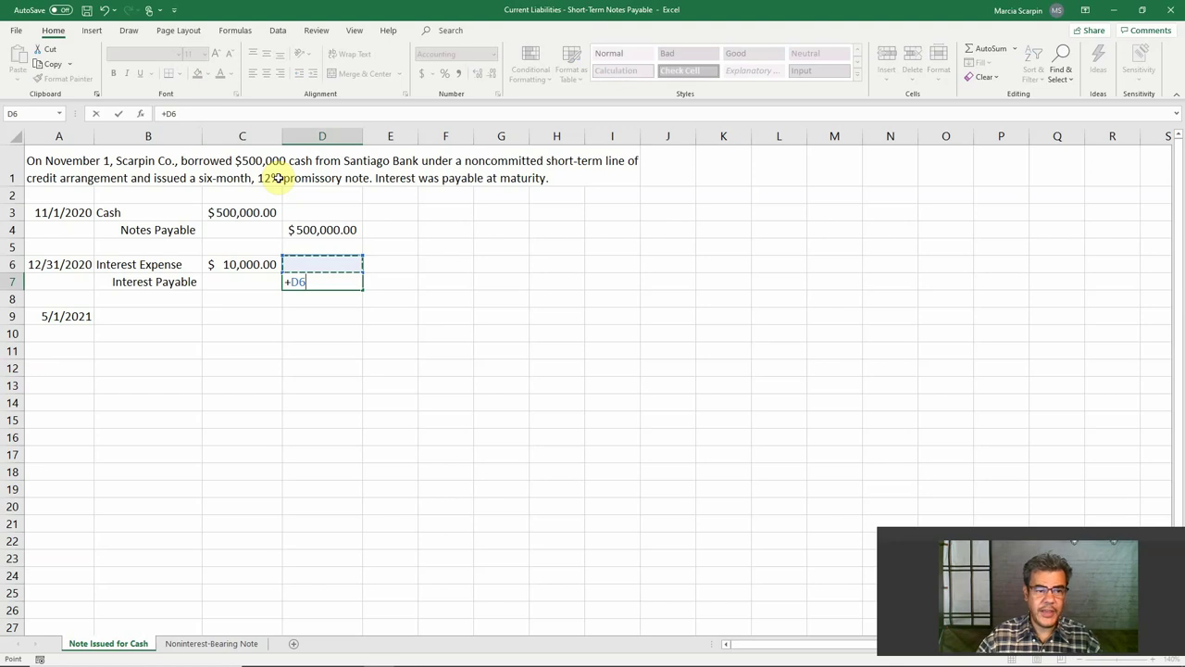
key(Left)
key(Return)
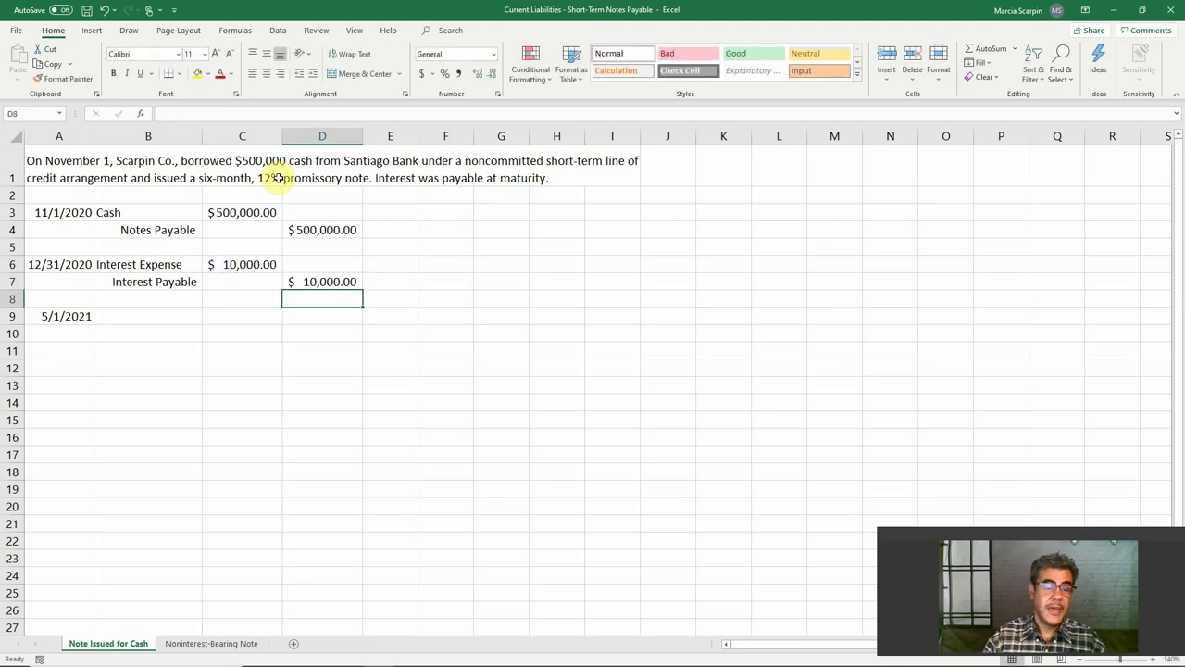
Debit Notes Payable =+D4 ($500,000) and Interest Payable =+D7 ($10,000) in rows 9–10
key(Down)
key(Left)
key(Left)
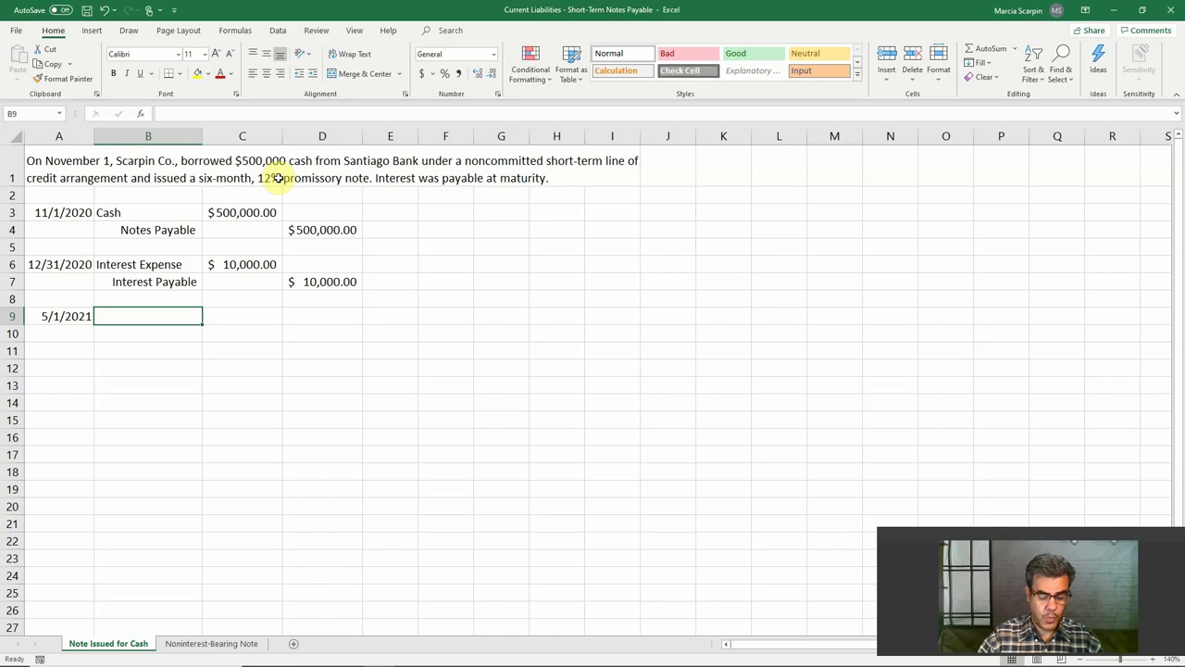
text(Notes )
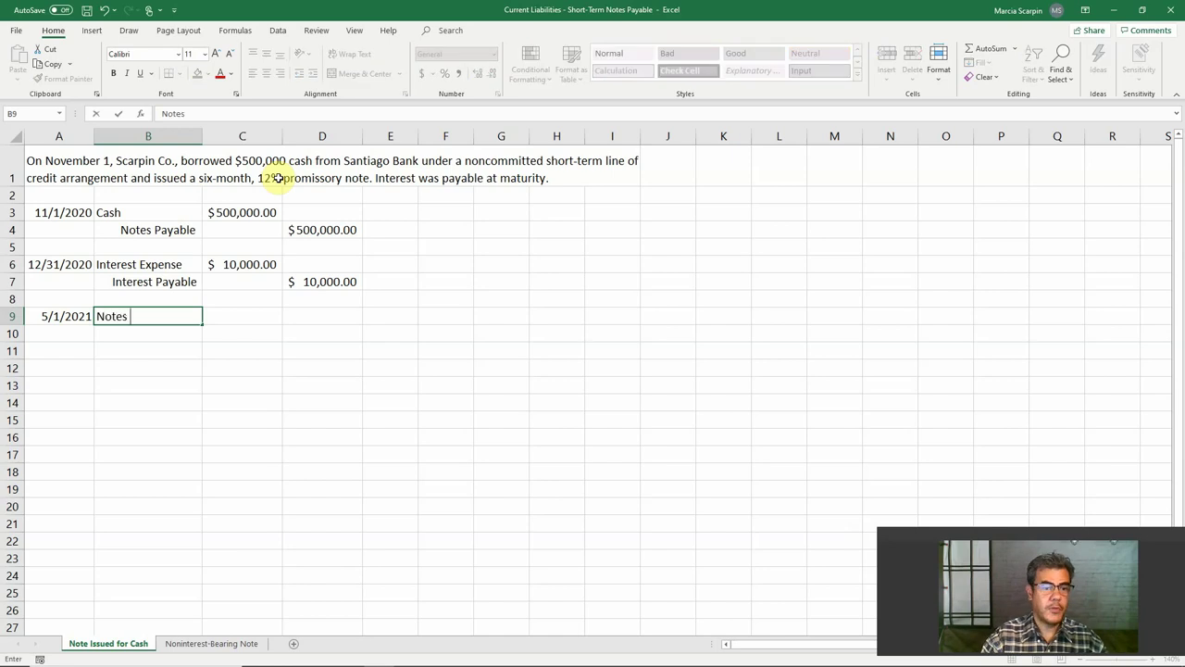
text(Payable)
key(Tab)
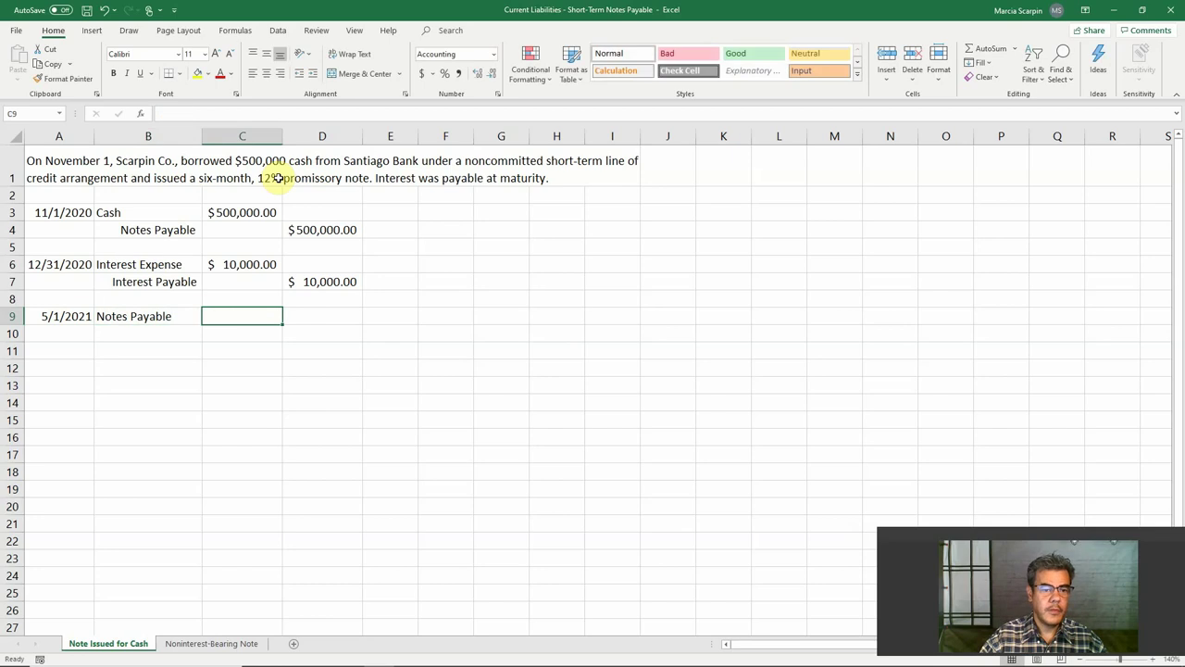
text(+)
click(318, 232)
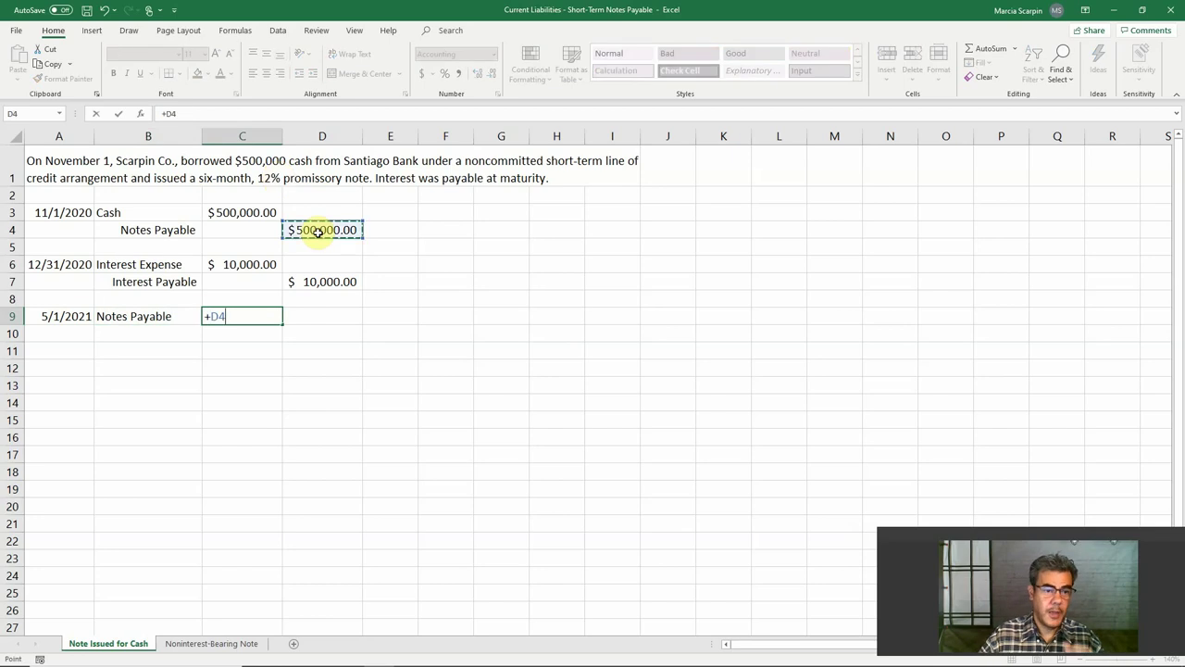
key(Return)
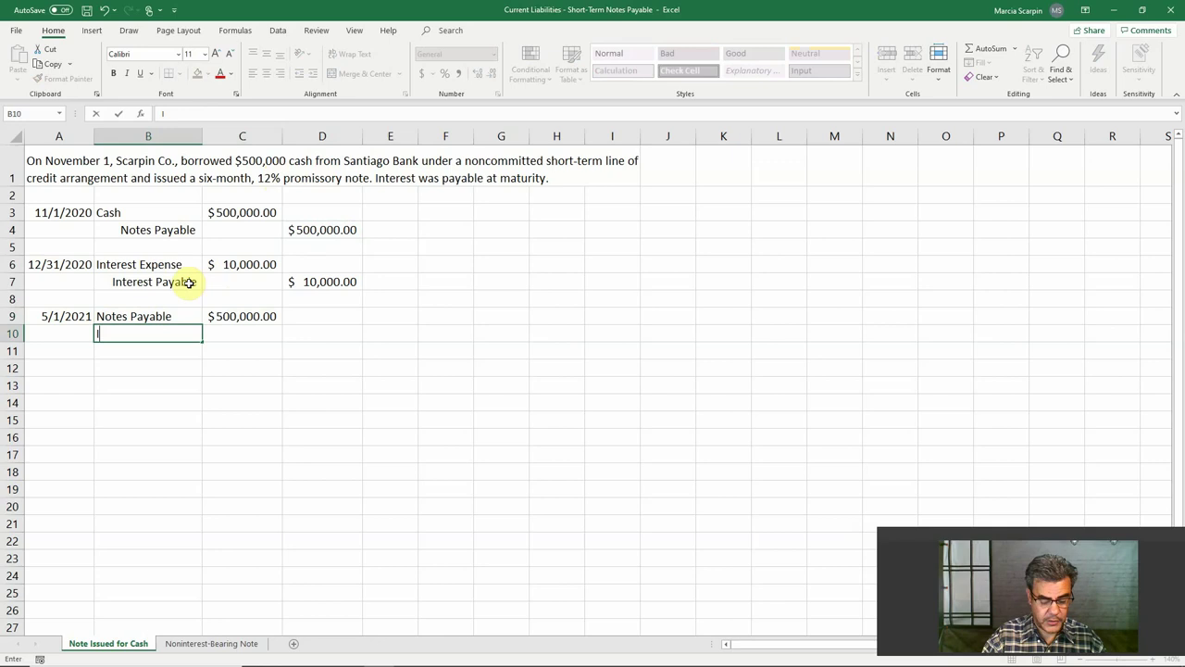
text(Interest Payable)
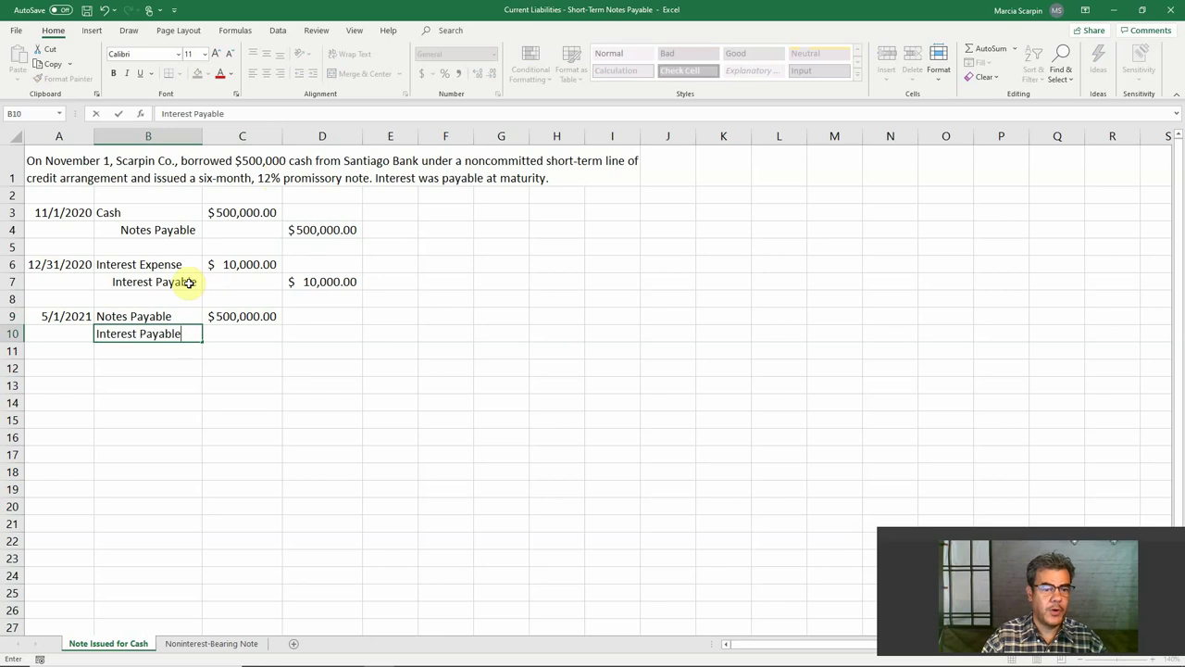
key(Tab)
text(+)
click(305, 282)
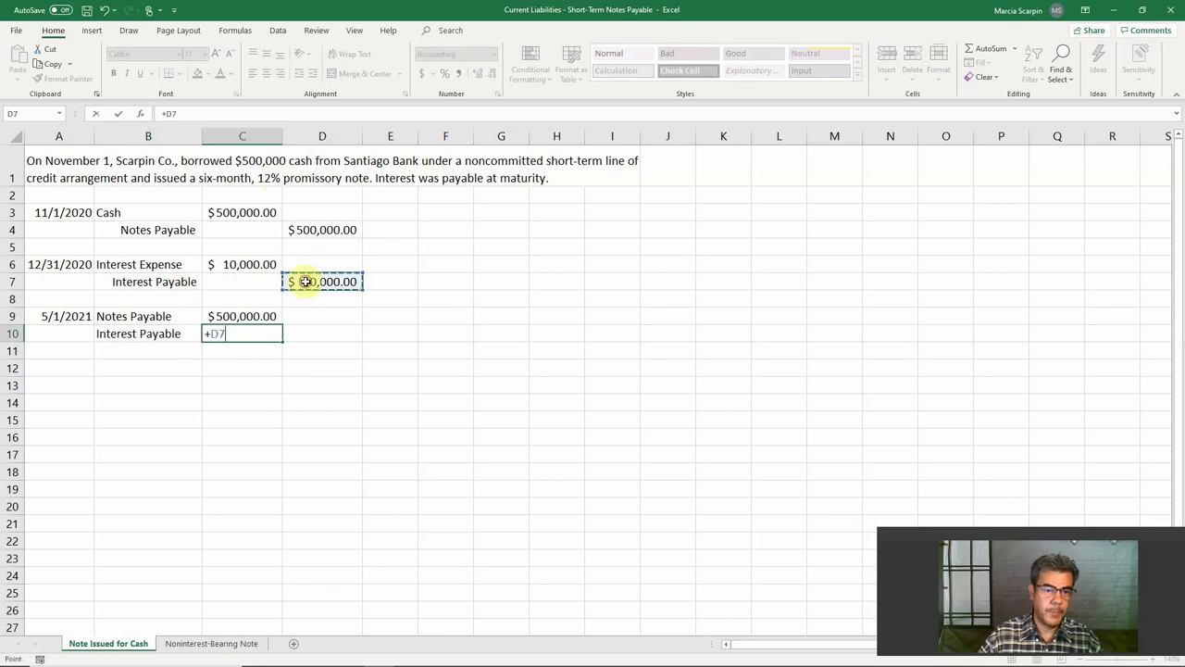
key(Return)
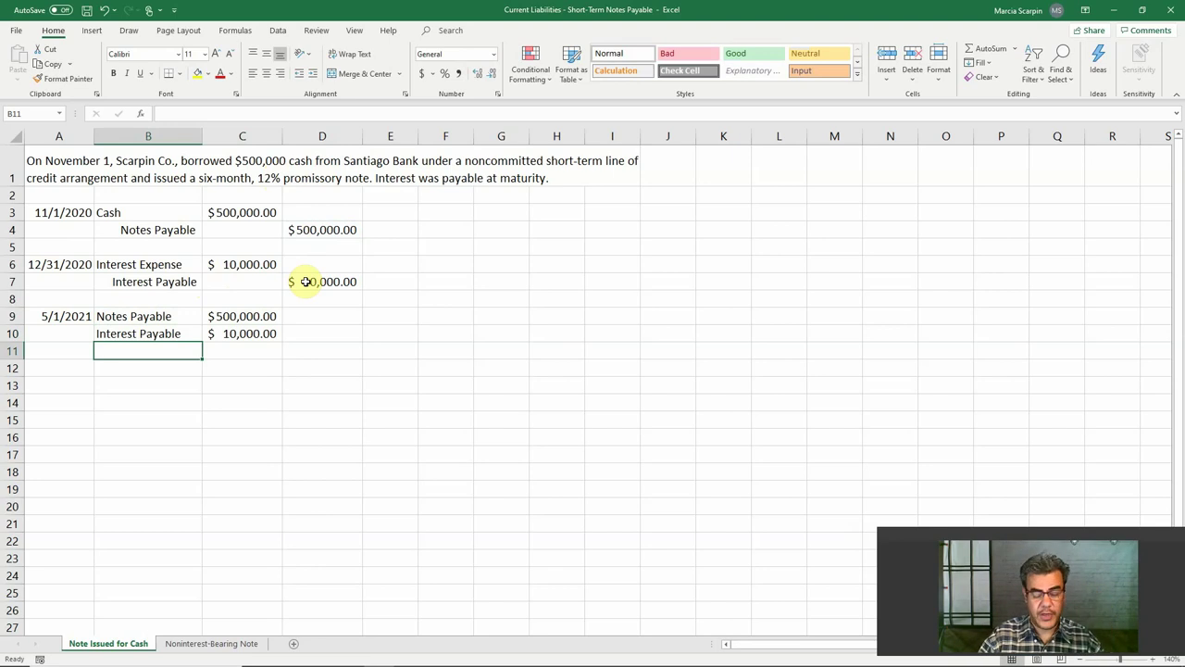
Debit Interest Expense with =+C3*12%/12*4, four months' interest of $20,000
text(Interes Ex)
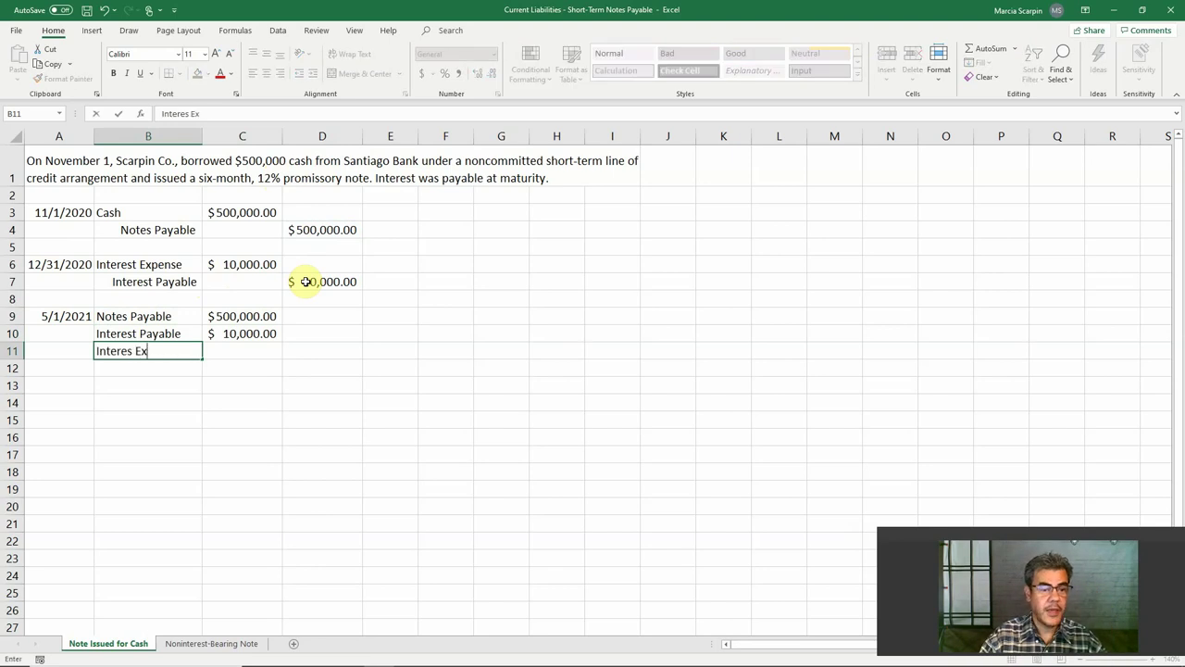
text(pense)
key(Tab)
text(+)
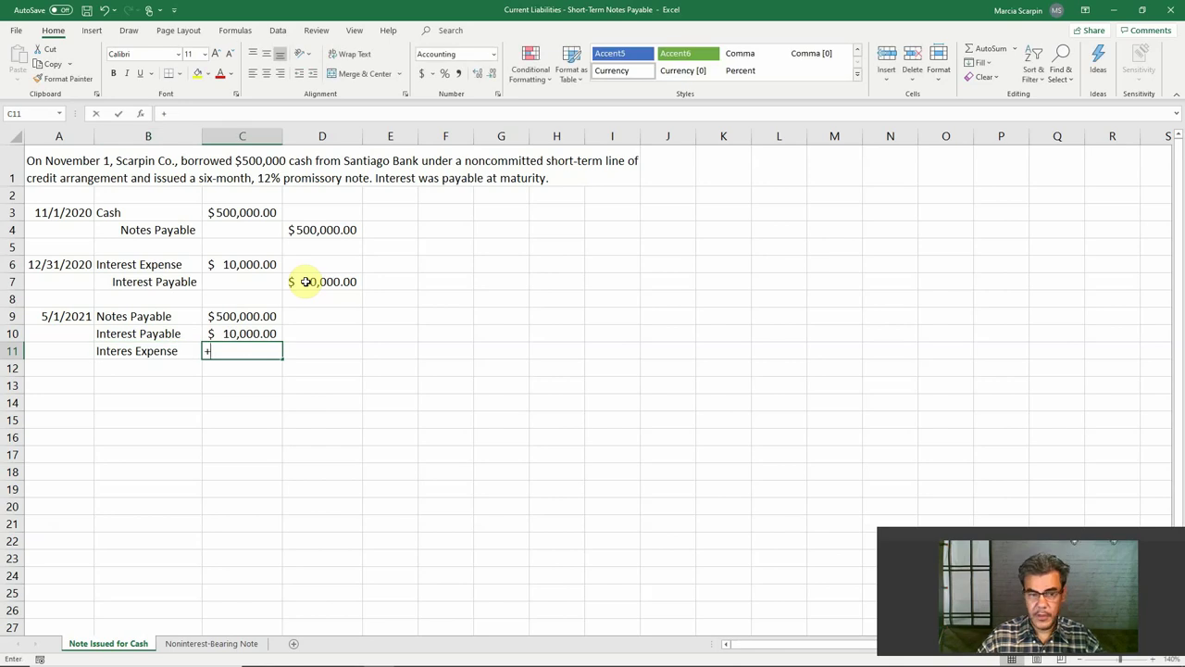
click(267, 213)
text(*1)
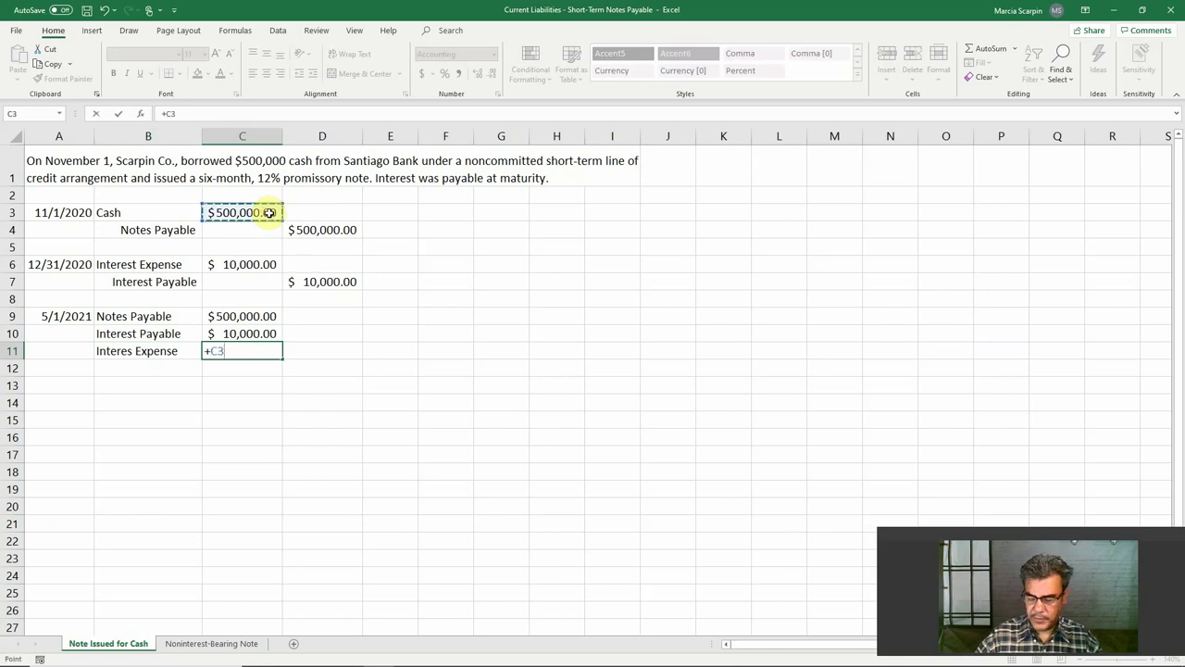
text(2%/)
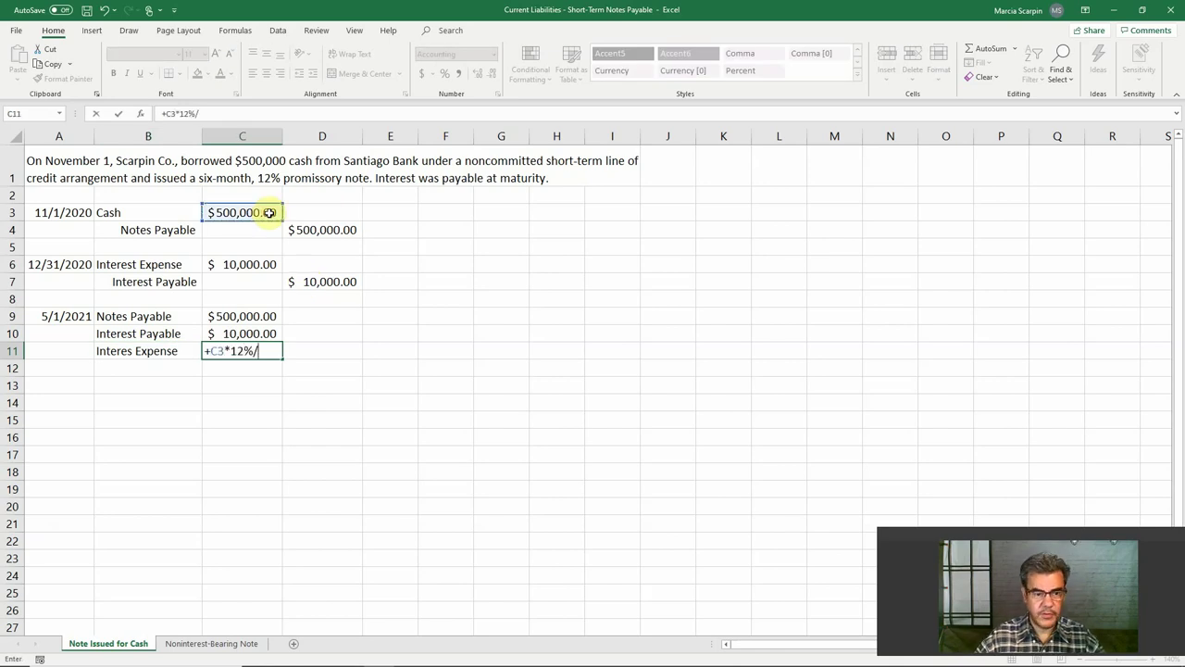
text(12*4)
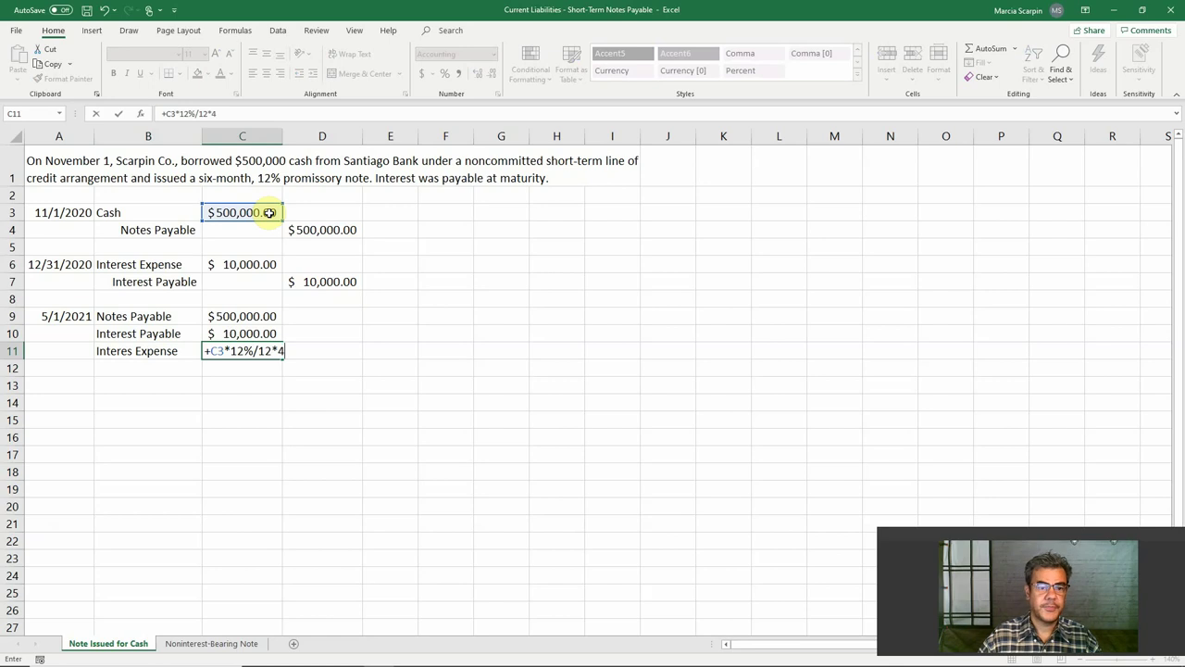
key(Return)
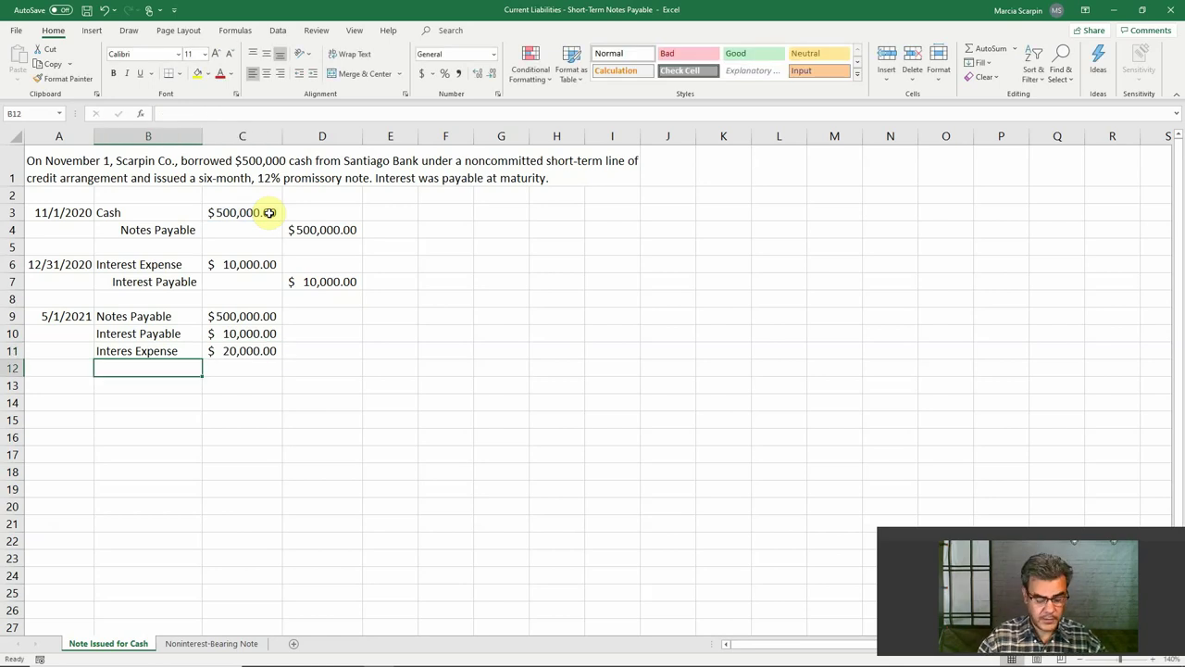
Credit Cash in D12 with =SUM(C9:C11), totaling $530,000
text(Cash)
key(Tab)
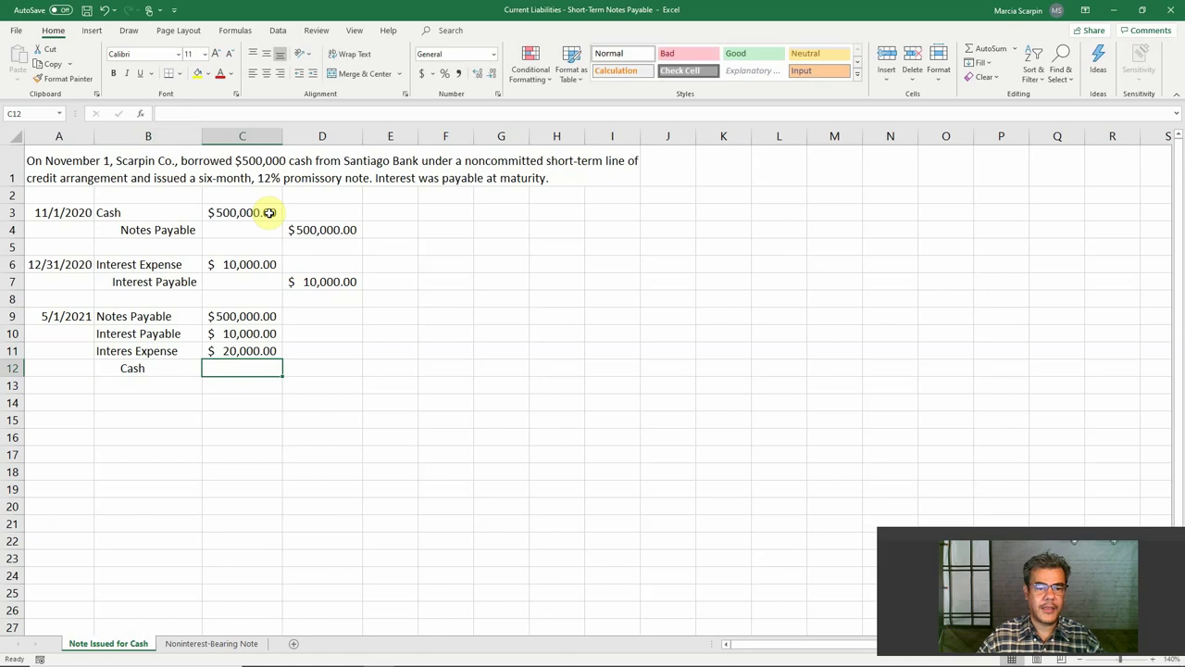
key(Tab)
text(=sum()
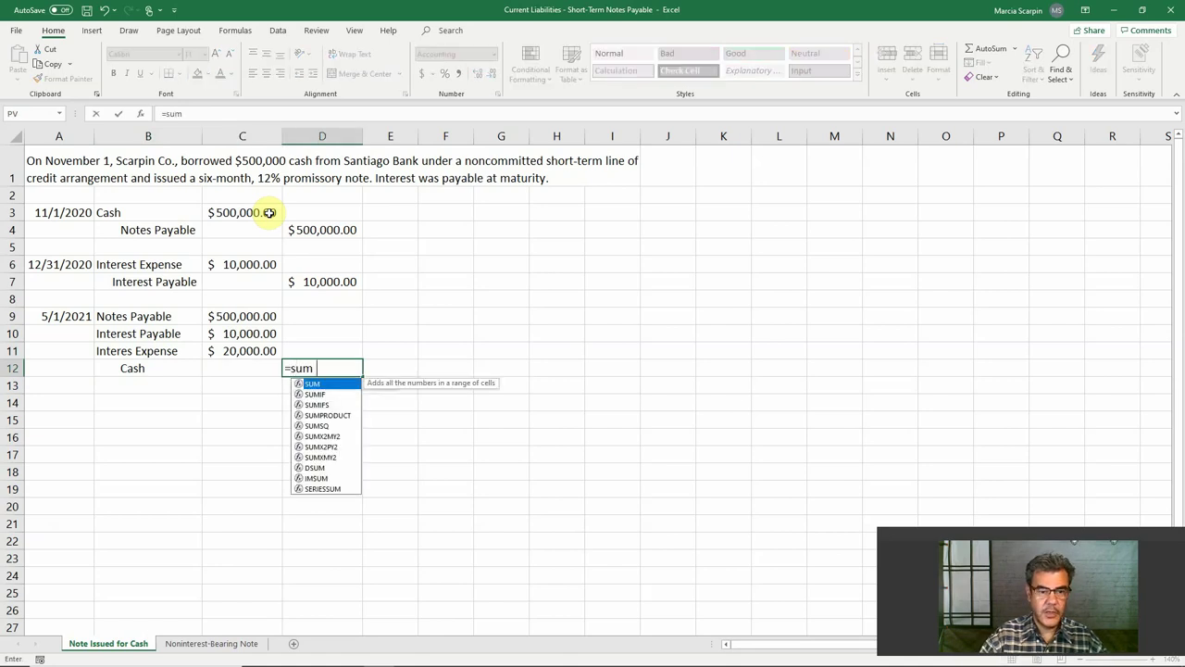
key(Left)
key(Up)
key(shift+Up)
key(shift+Up)
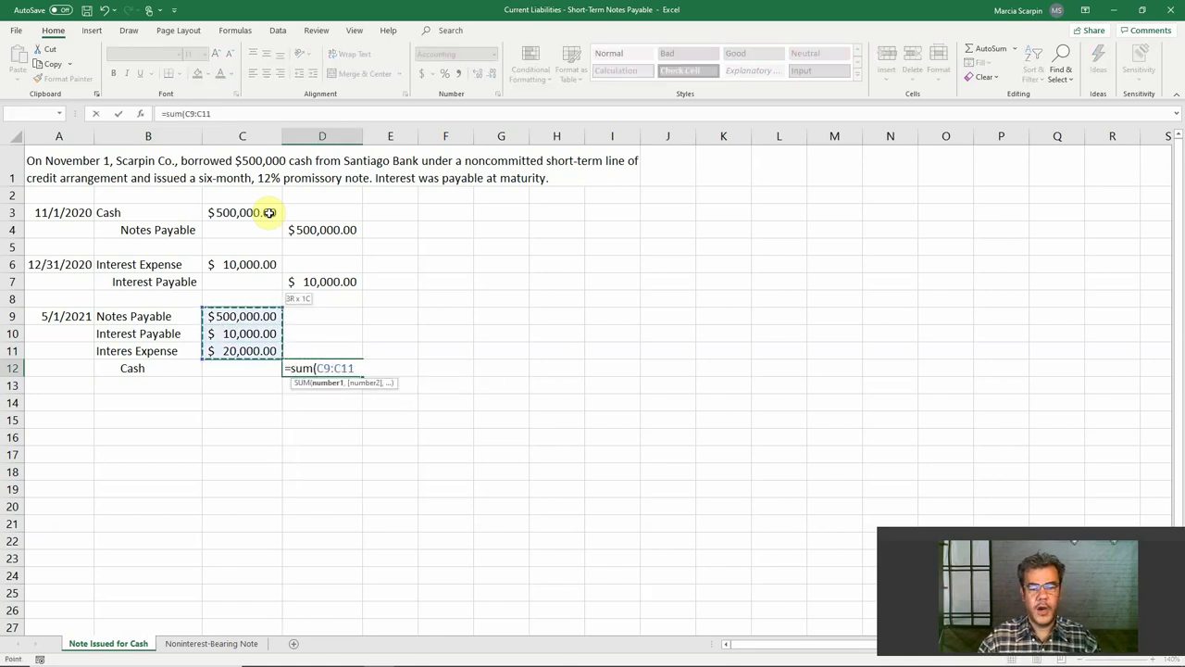
key(Return)
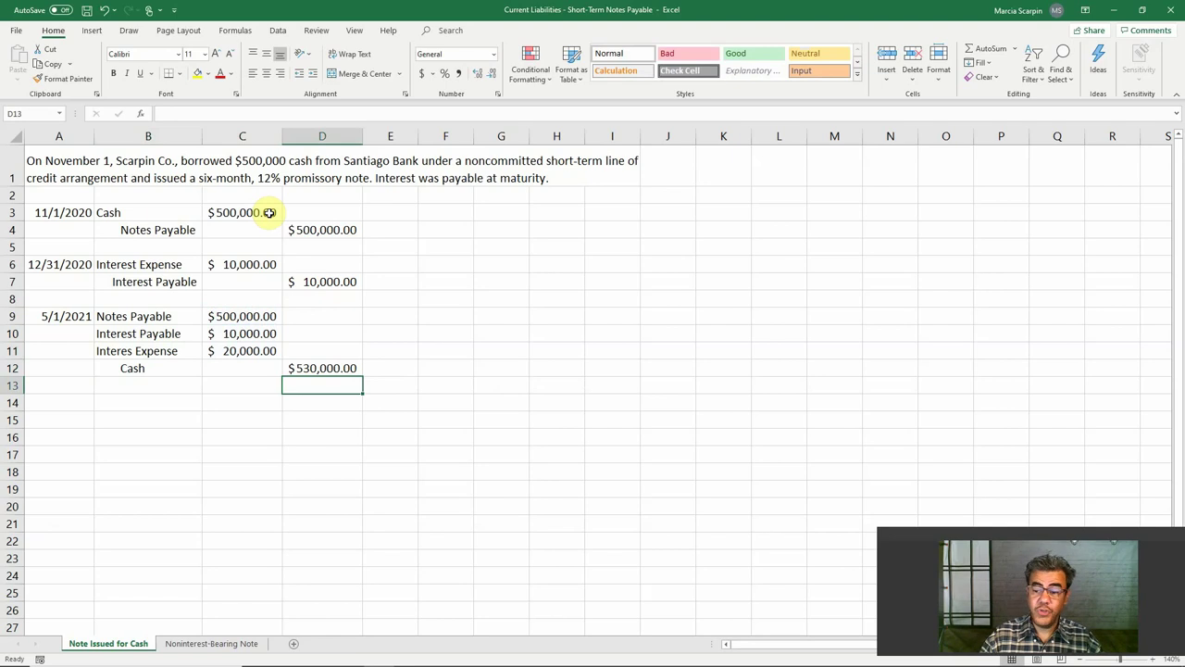
key(Down)
key(Left)
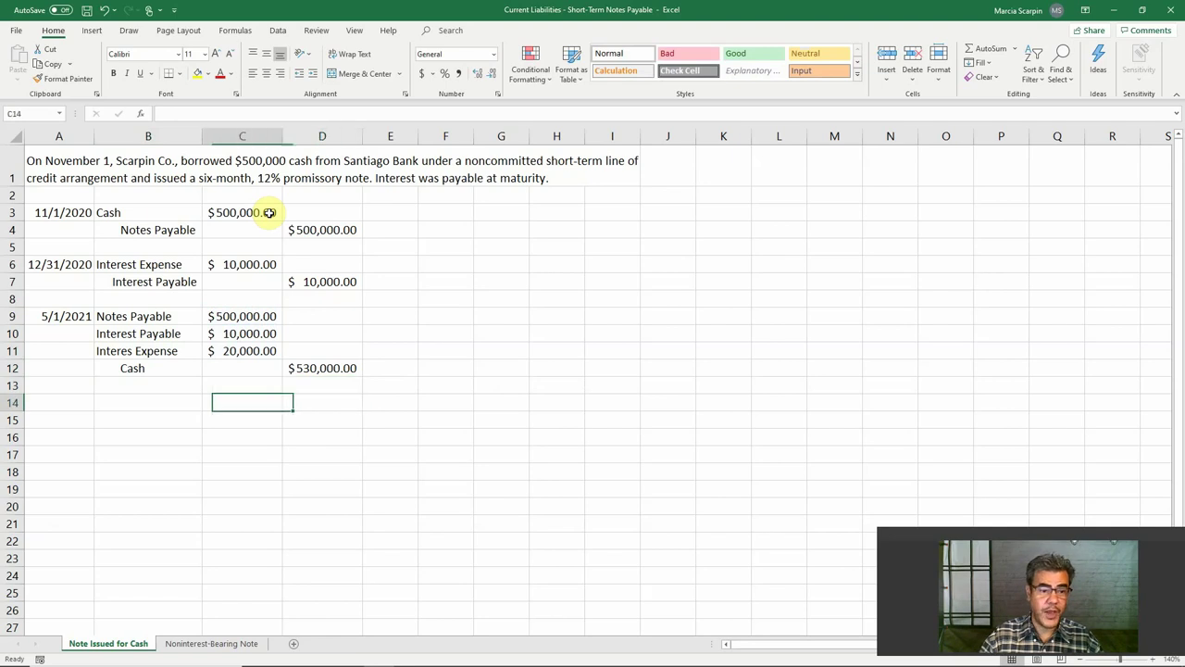
key(Left)
Add a Double-check row in B14 computing principal plus six months' 12% interest, $530,000
text(Double)
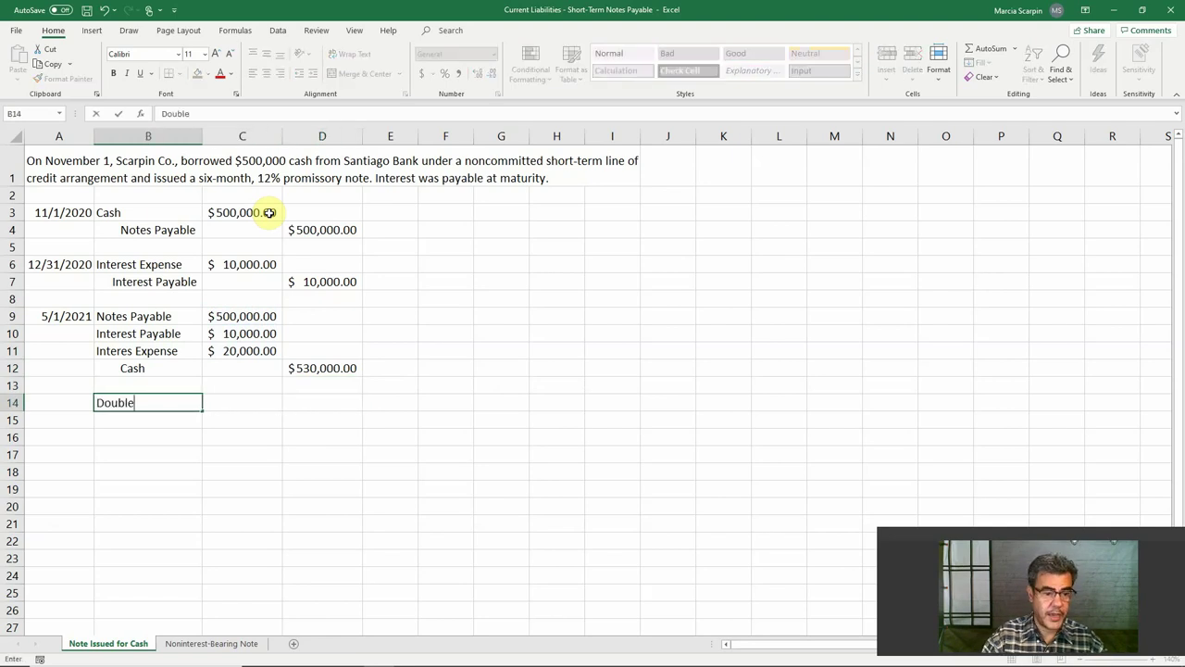
text(-check)
key(BackSpace)
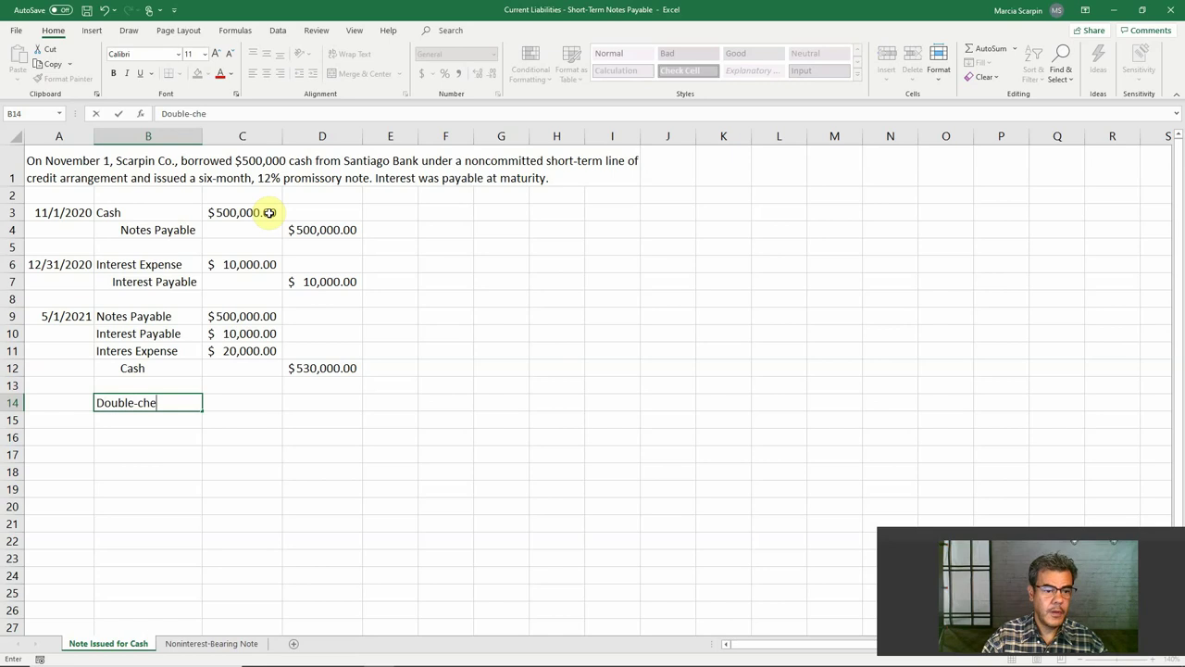
text(ck)
key(Tab)
text(+)
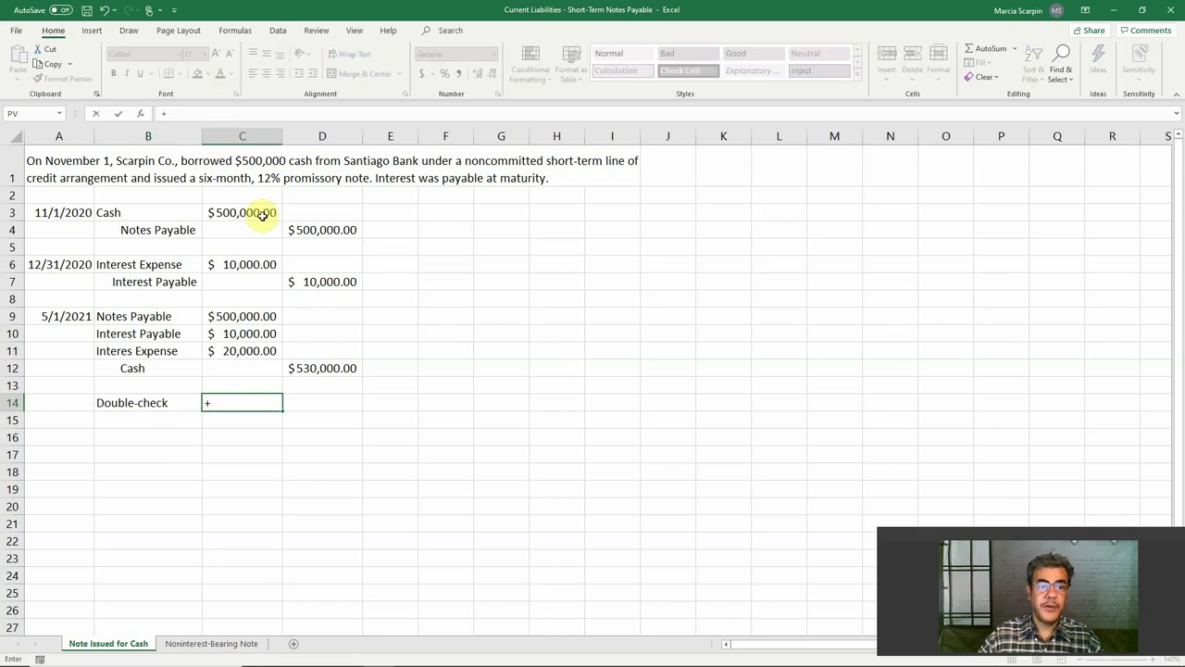
click(268, 212)
text(*)
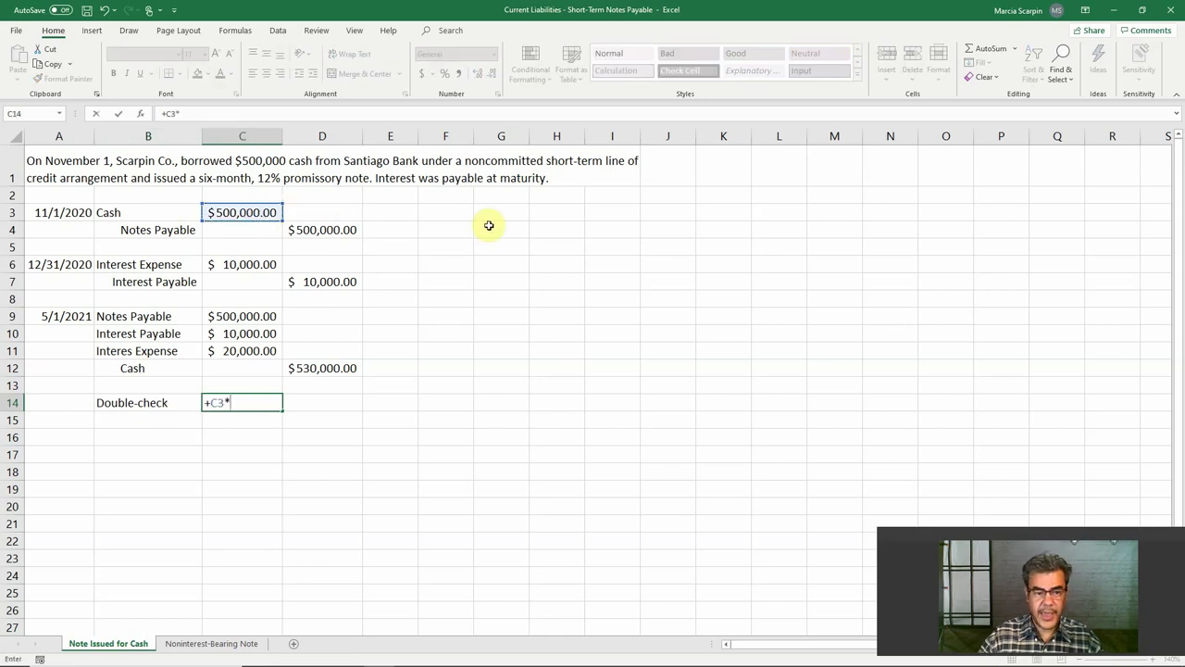
text(12%)
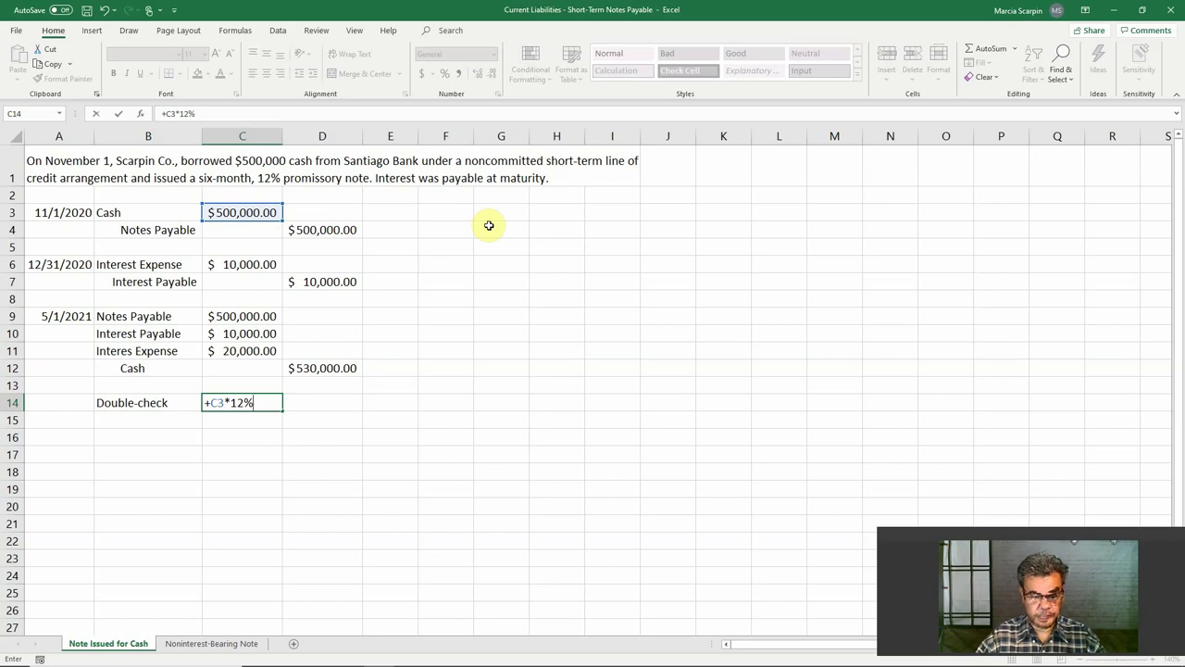
key(BackSpace)
key(BackSpace)
key(BackSpace)
key(BackSpace)
text(+C3+)
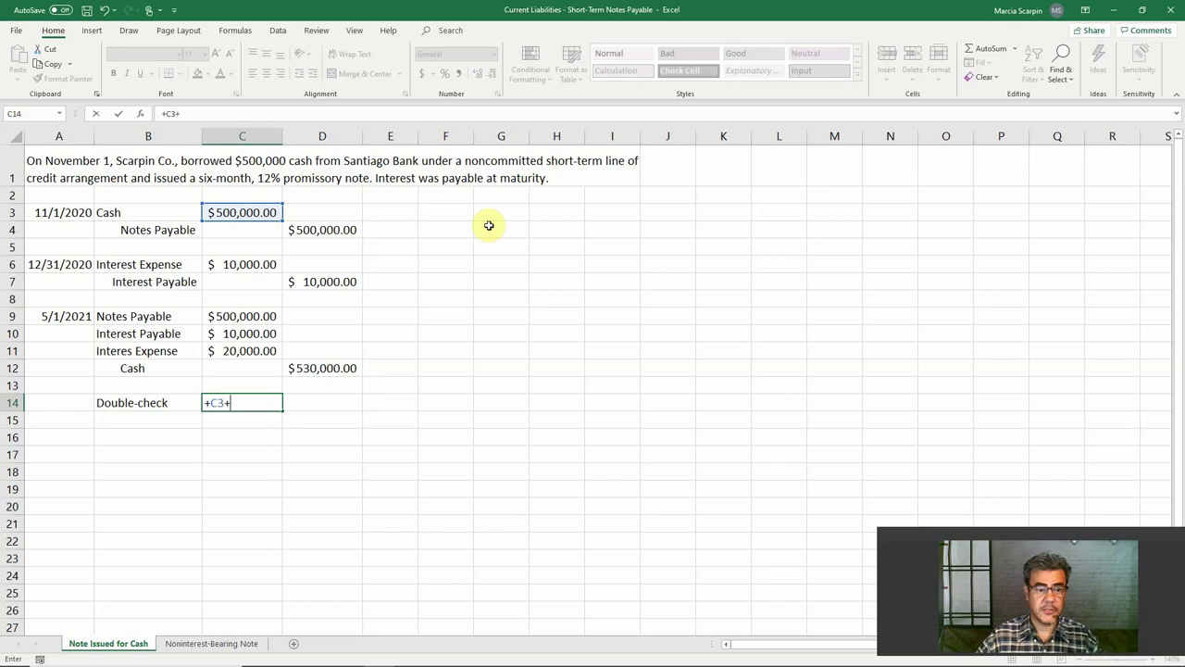
click(252, 211)
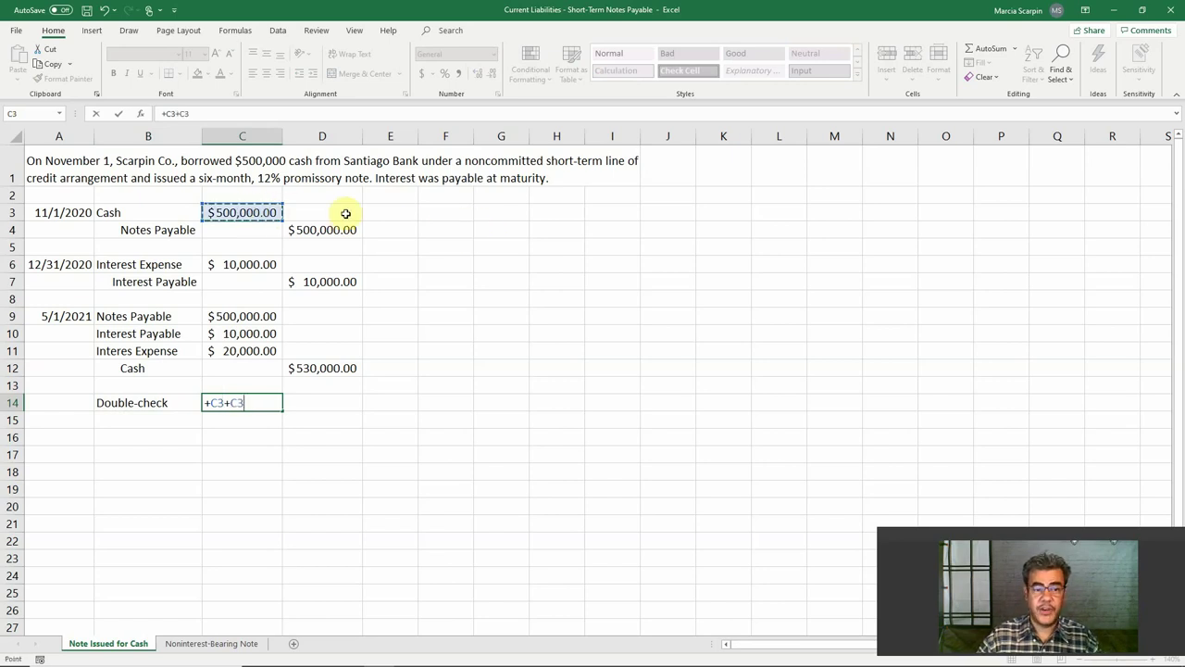
text(*12%)
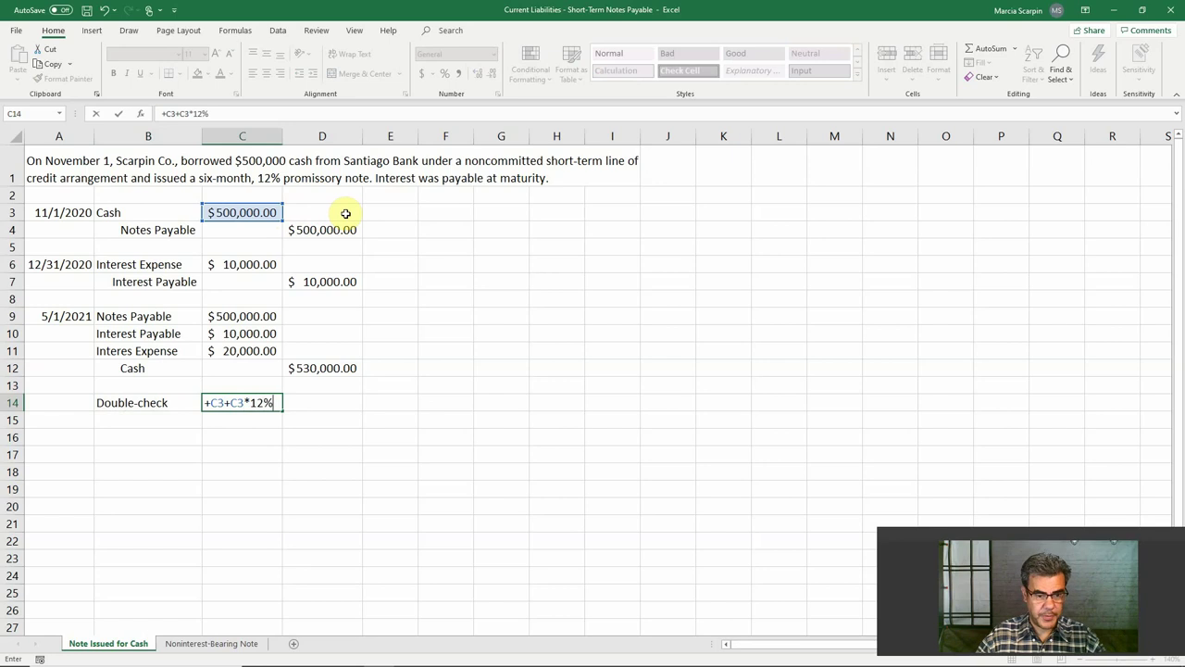
text(/12)
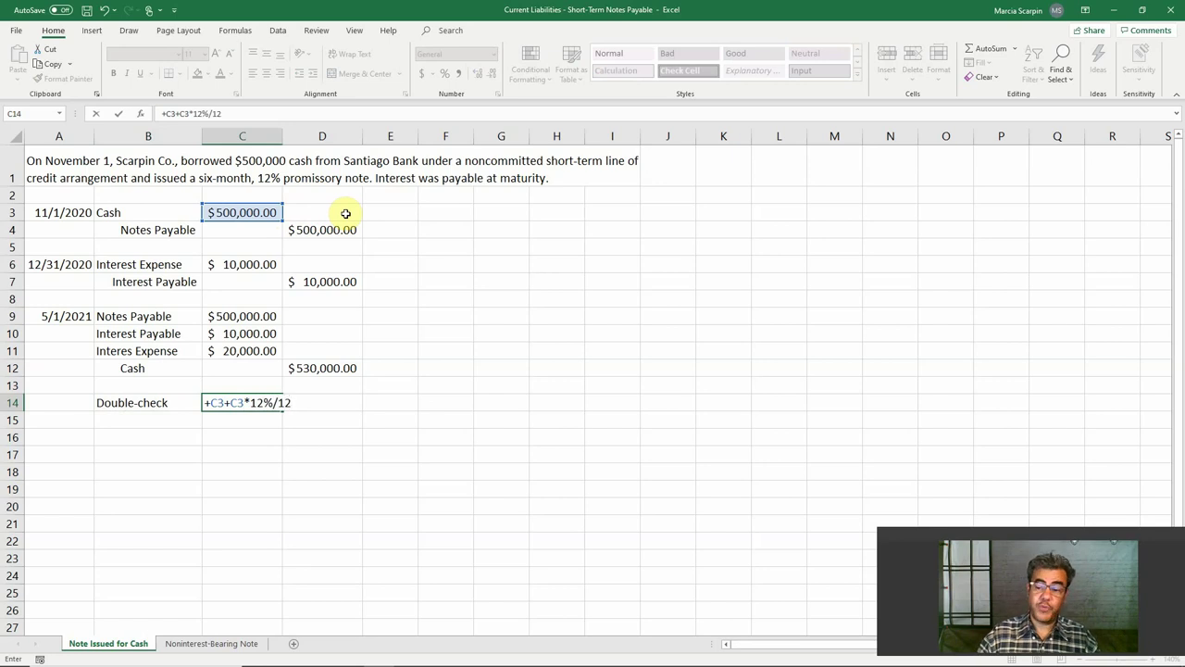
text(*)
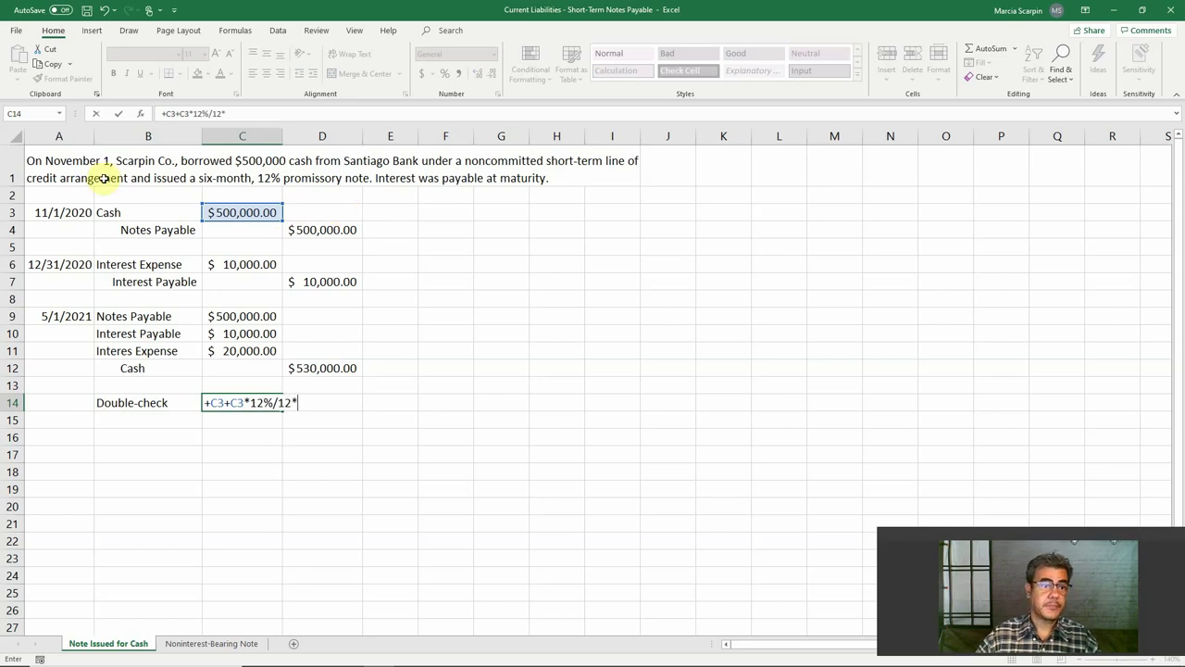
text(6)
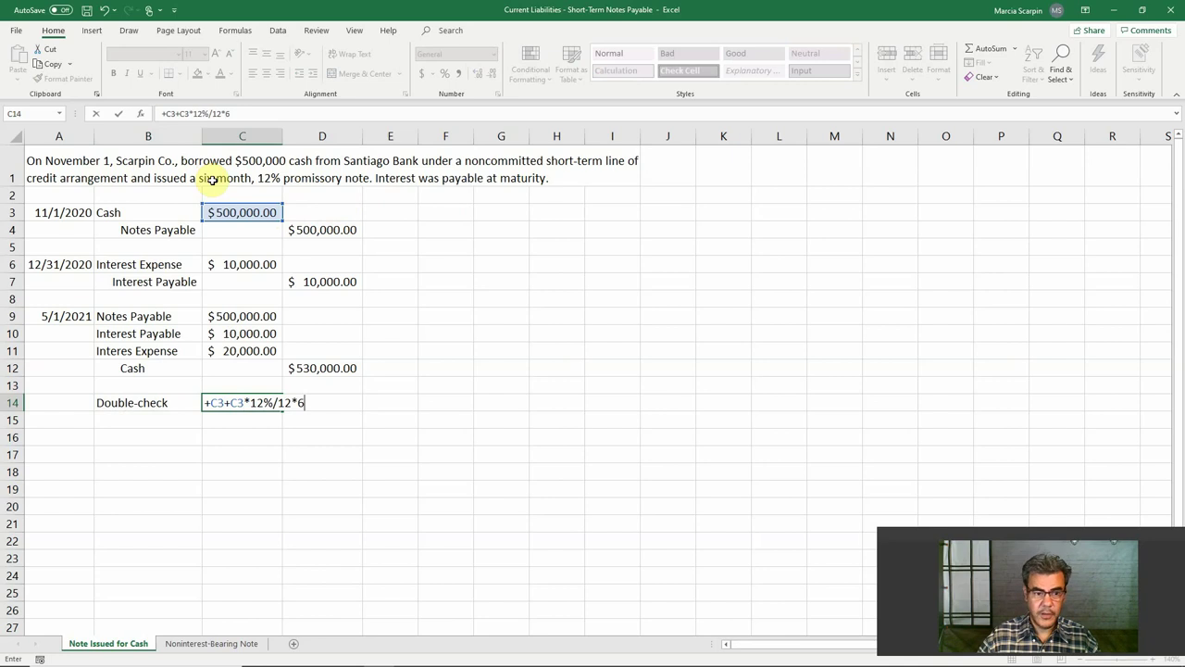
key(Return)
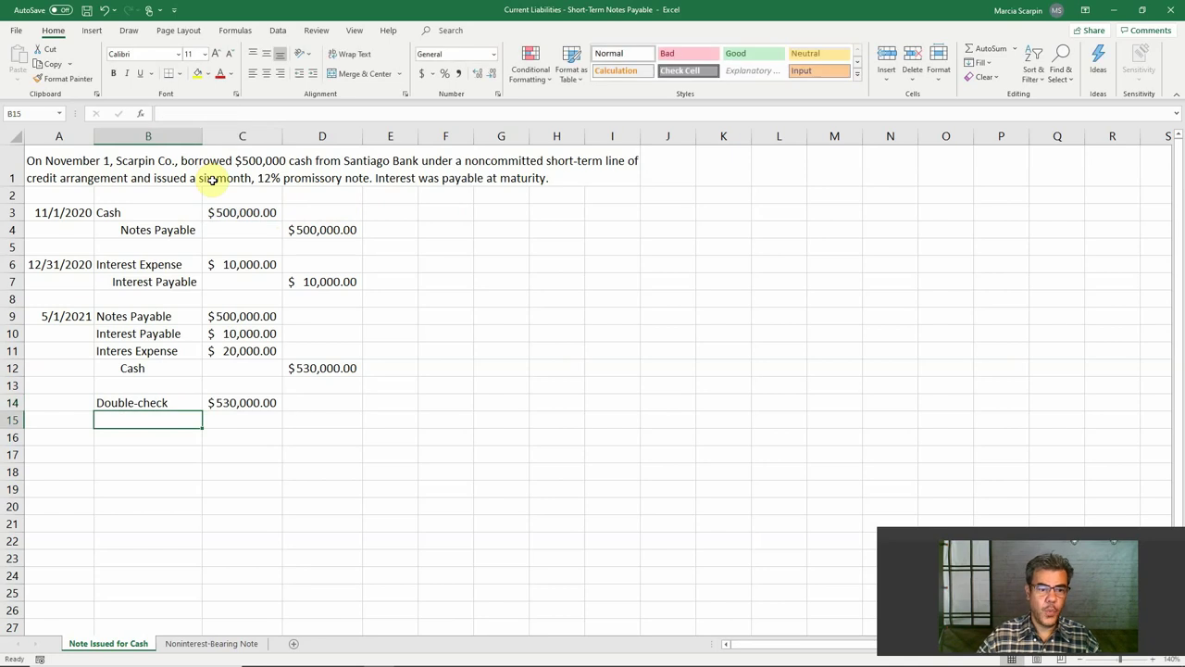
Fill the double-check result C14 and the Cash credit D12 yellow
click(240, 403)
click(198, 73)
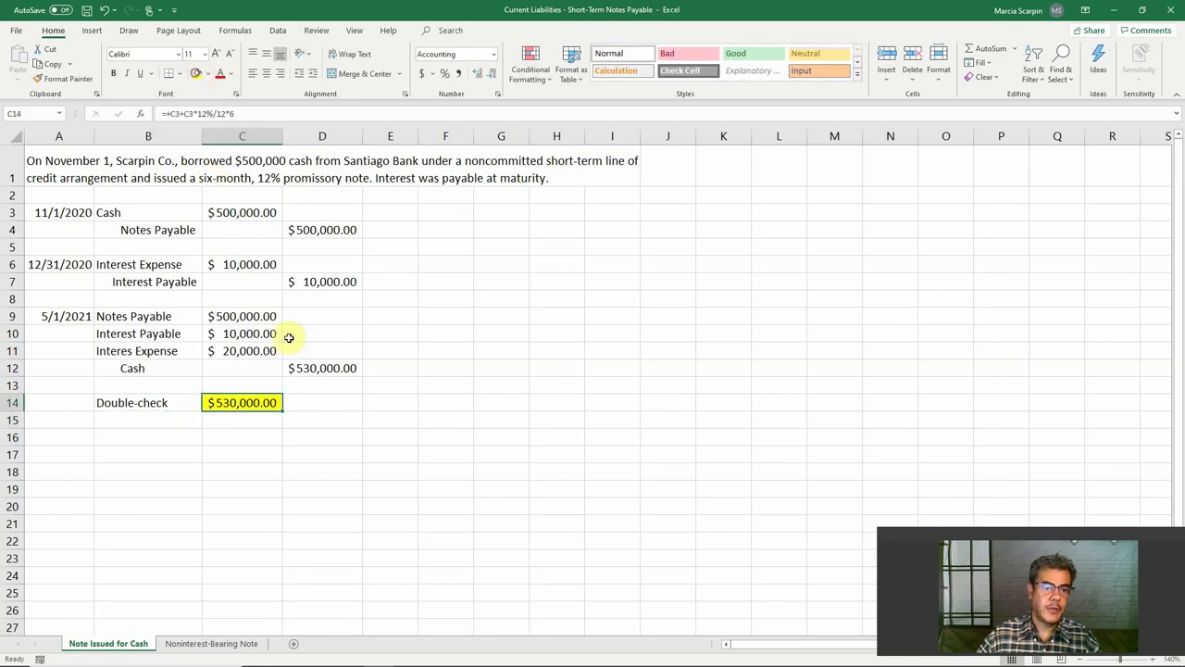
click(323, 361)
click(197, 73)
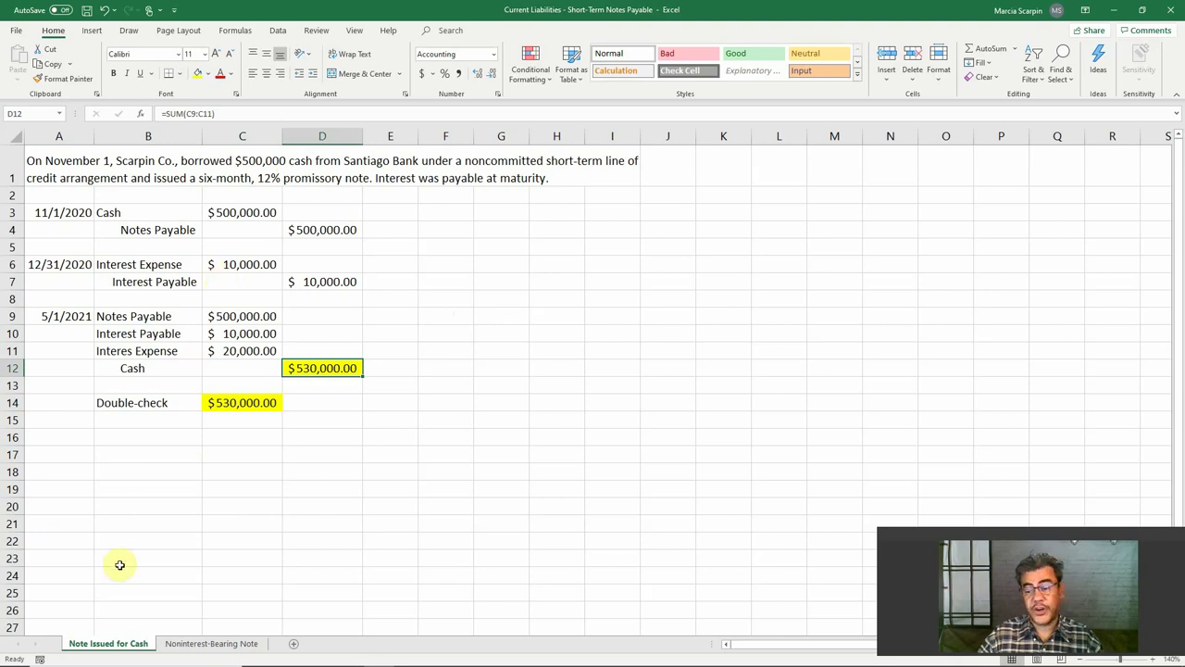
On the Noninterest-Bearing Note sheet, delete the debit and credit amounts in columns C and D
click(219, 644)
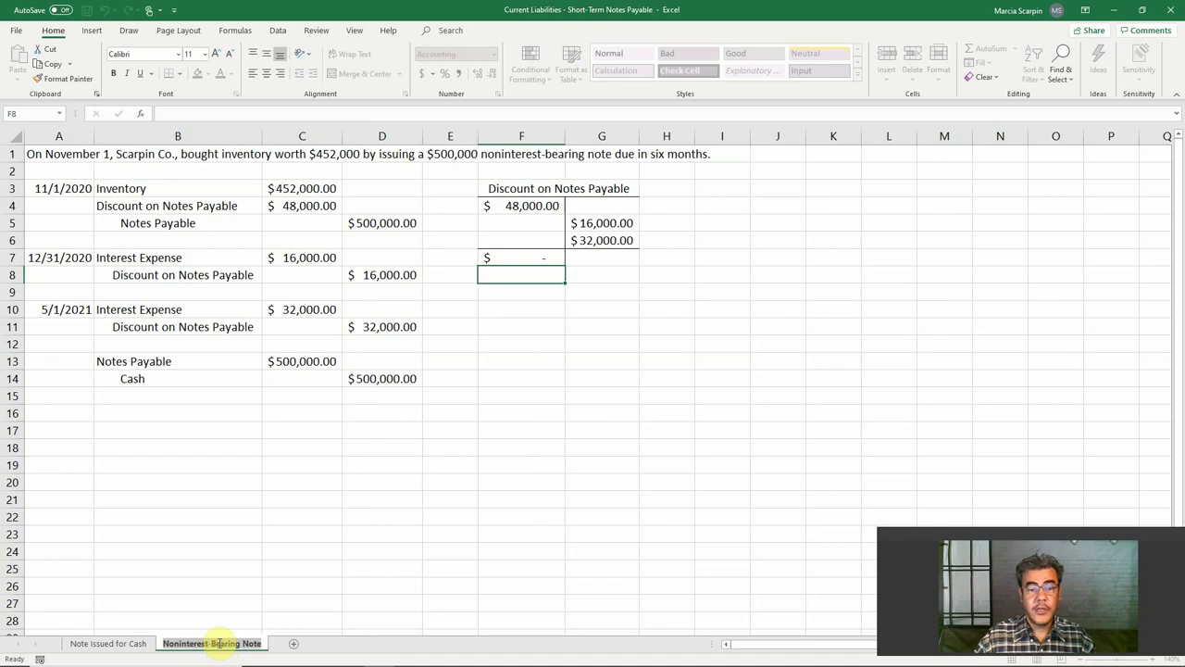
click(302, 188)
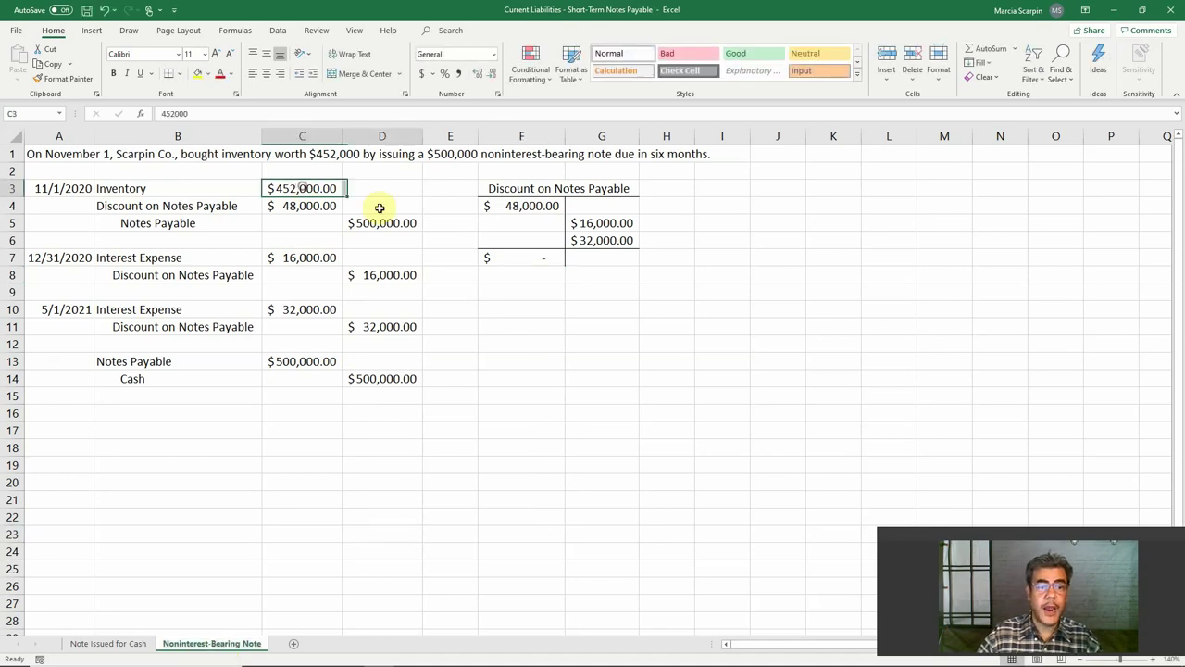
drag(380, 207, 403, 388)
key(Delete)
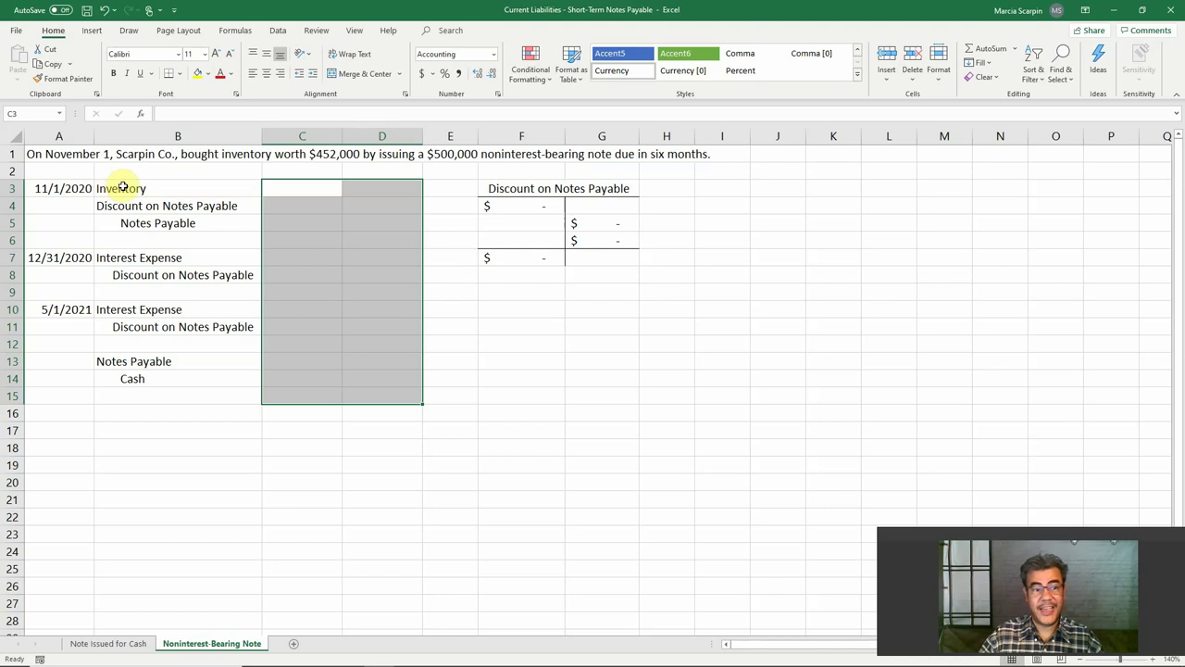
Delete the account names in B3:B14
drag(120, 188, 199, 370)
click(198, 373)
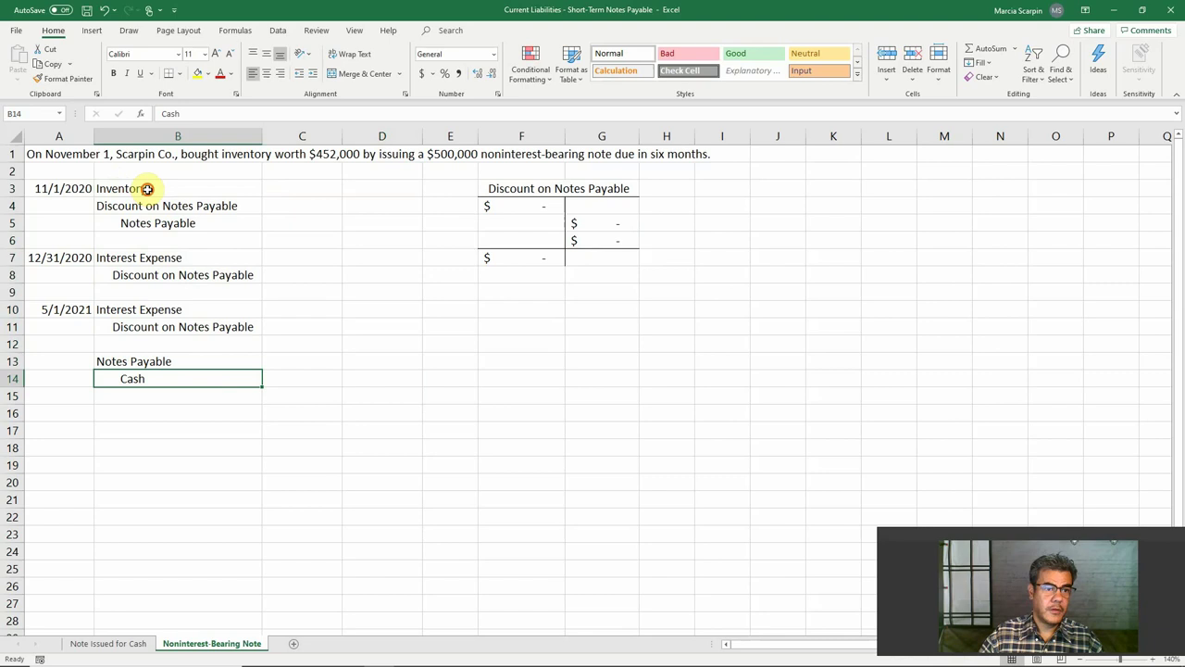
drag(148, 189, 170, 371)
click(170, 371)
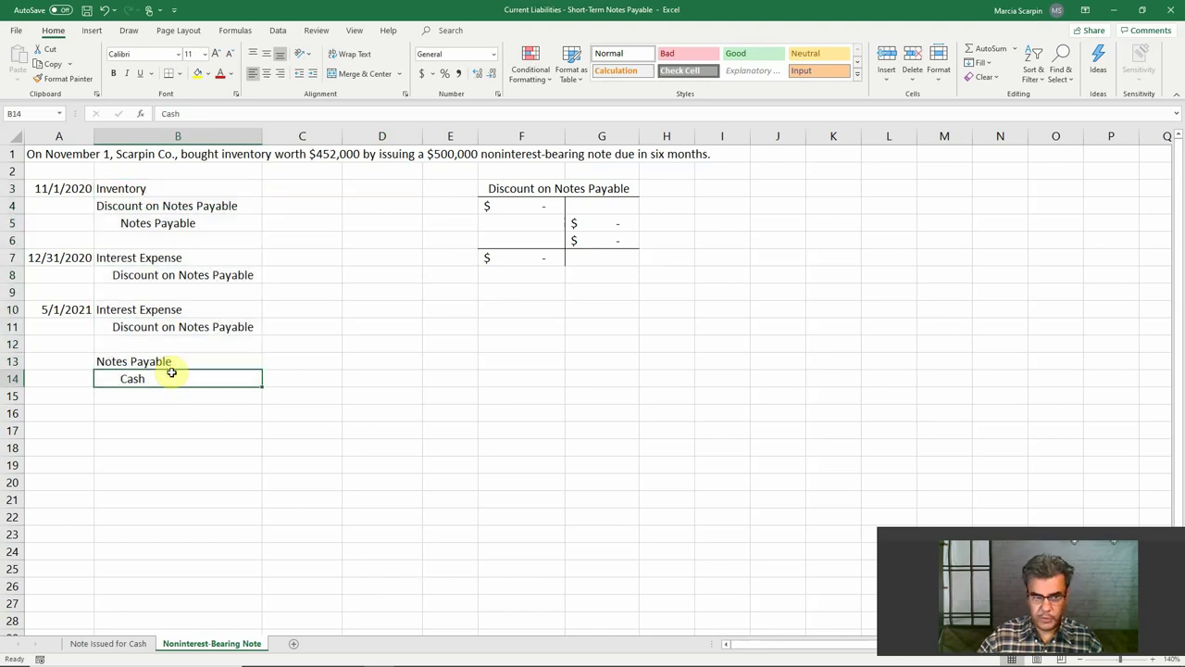
key(shift+Up)
key(shift+Up)
key(shift+Up)
key(shift+Up)
key(shift+Up)
key(shift+Up)
key(shift+Up)
key(shift+Up)
key(shift+Up)
key(shift+Up)
key(shift+Up)
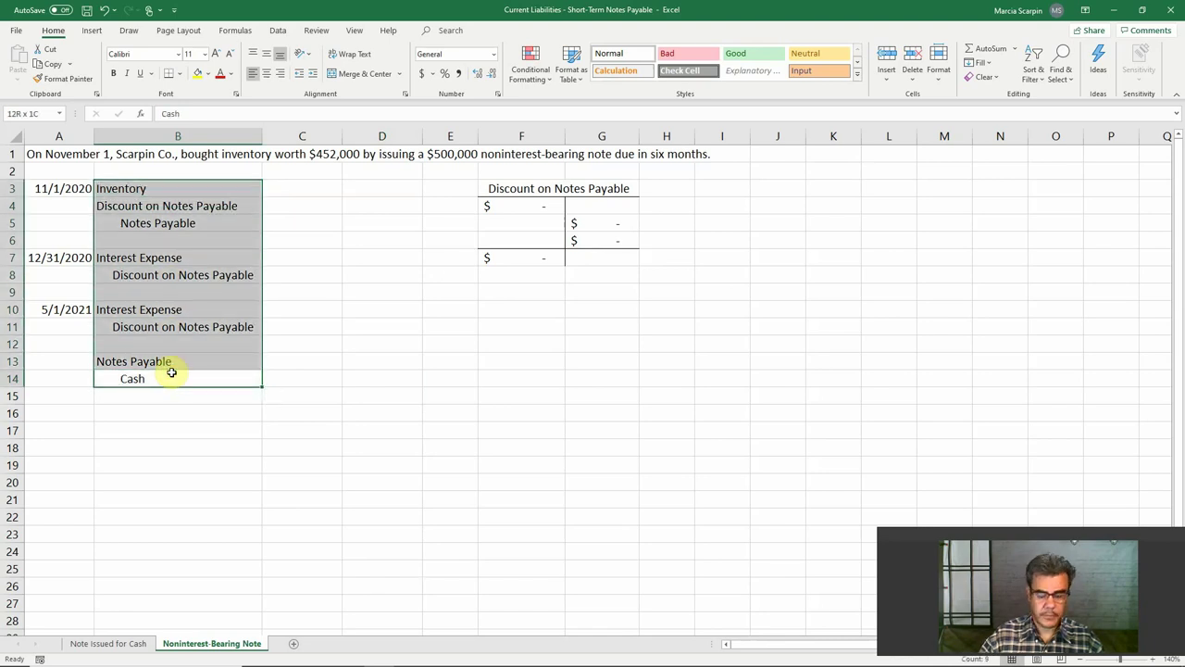
key(Delete)
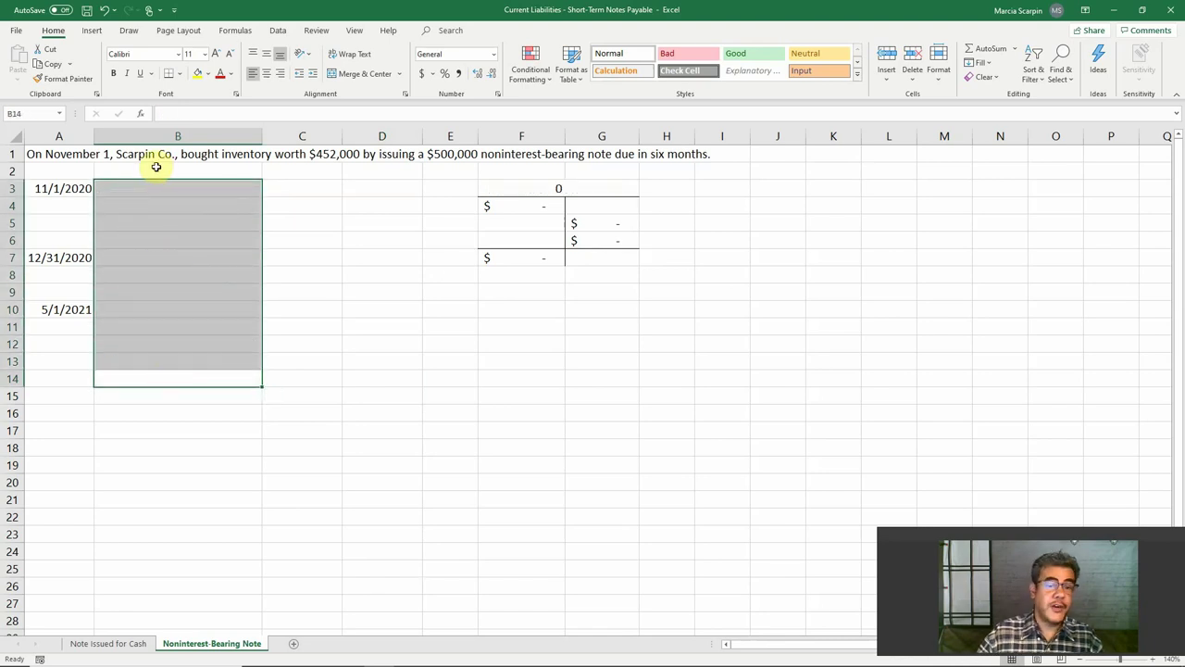
click(163, 187)
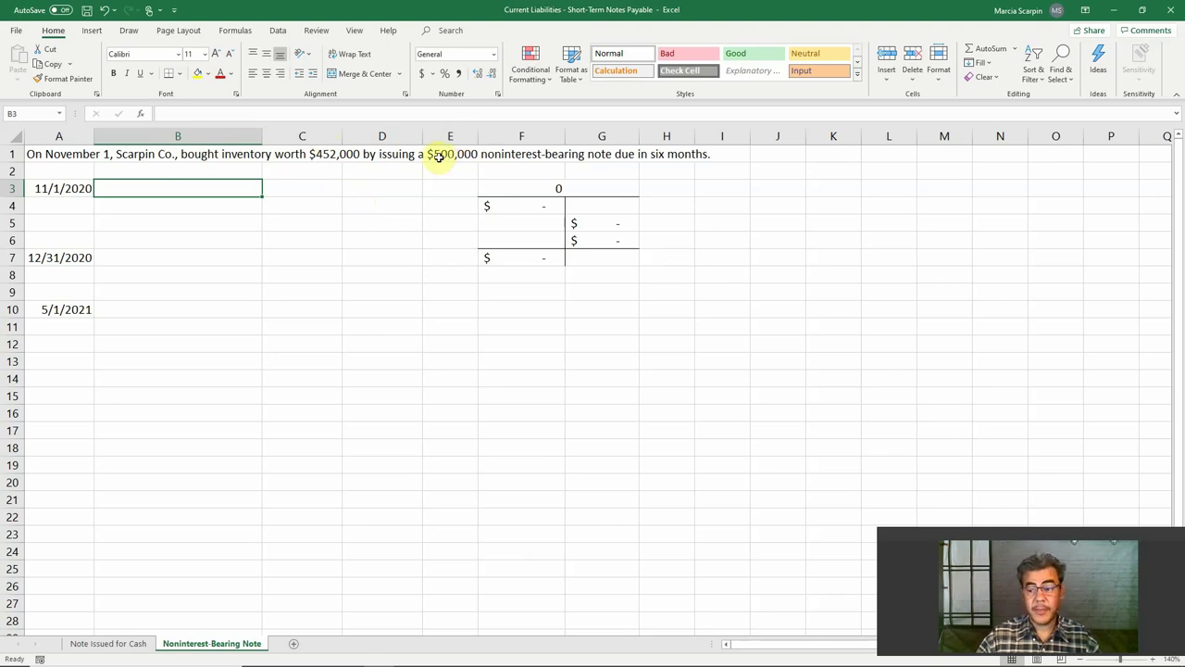
Debit Inventory for 452,000 in row 3
text(Inventory)
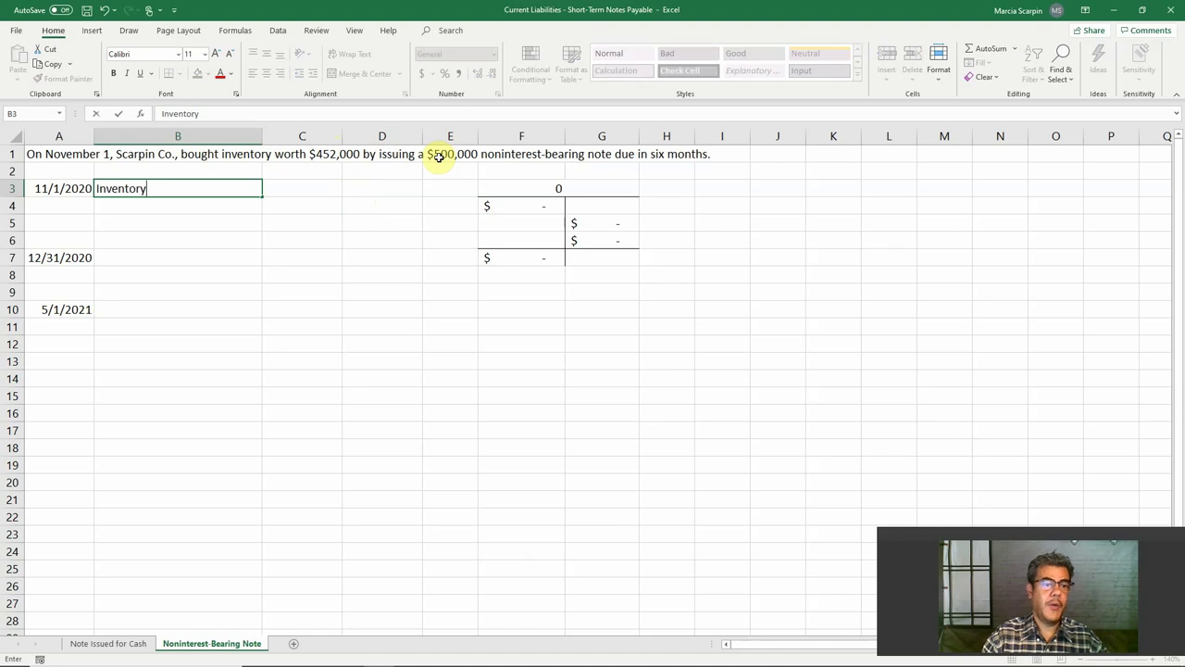
key(Tab)
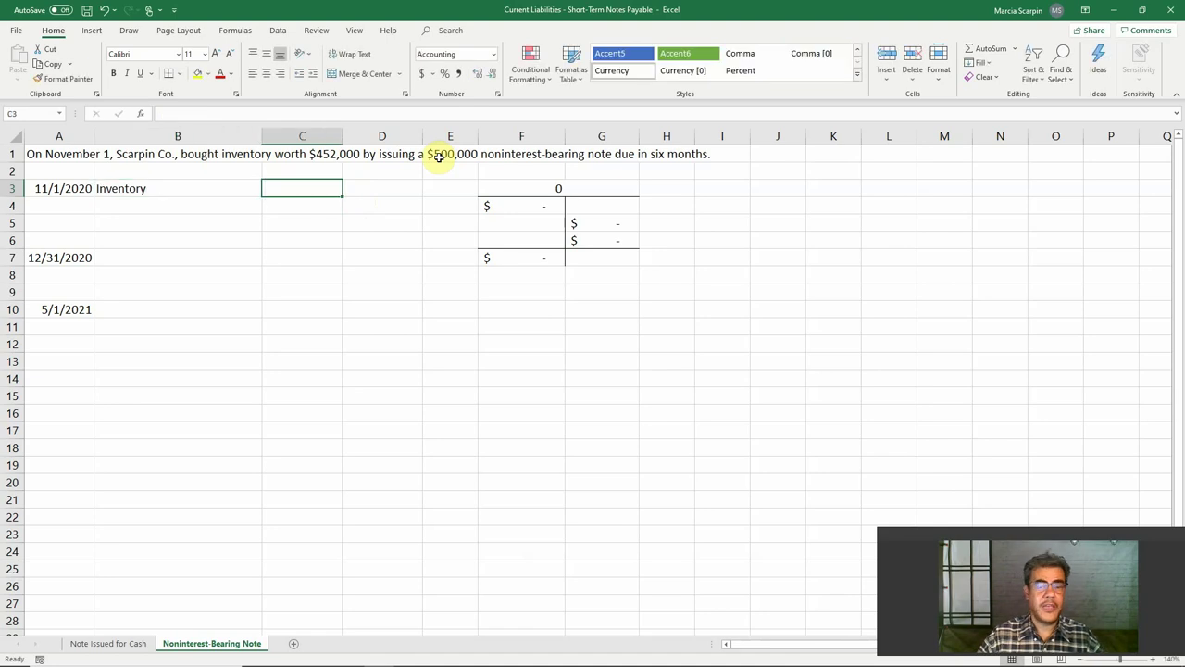
text(452000)
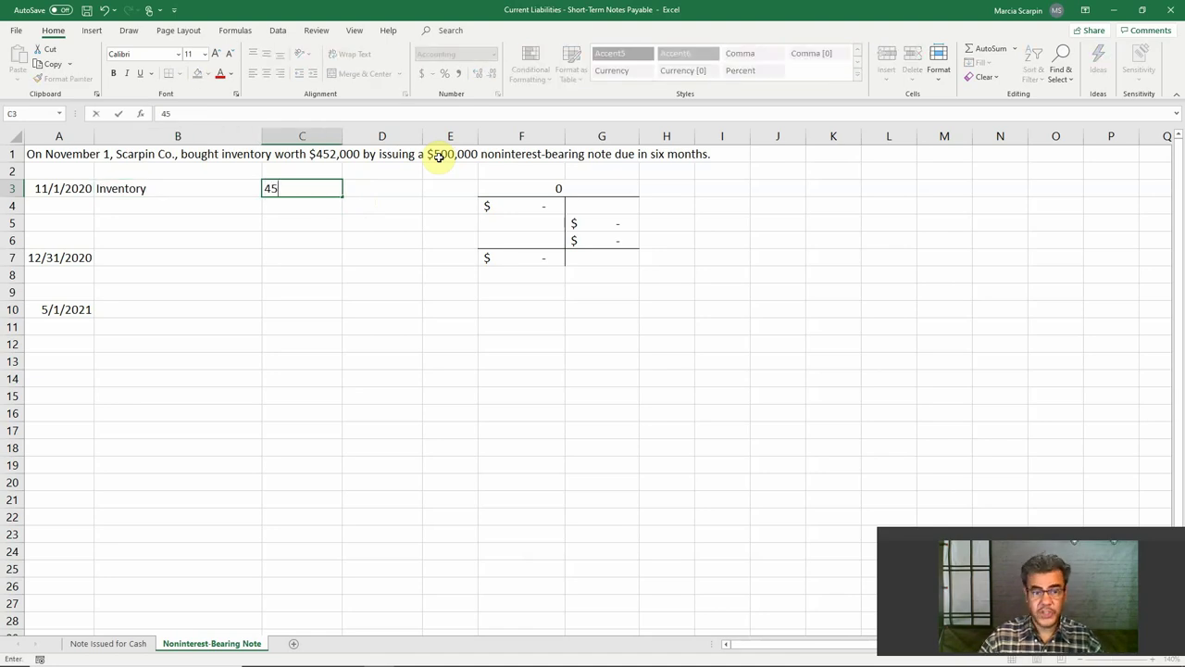
key(Return)
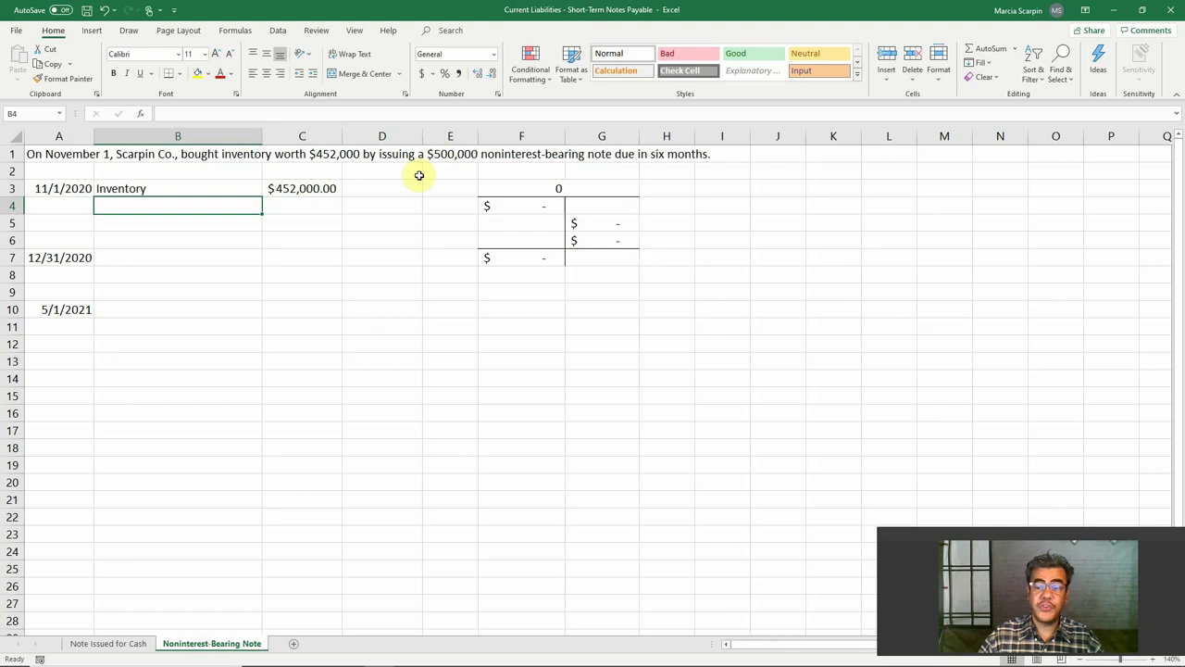
click(185, 188)
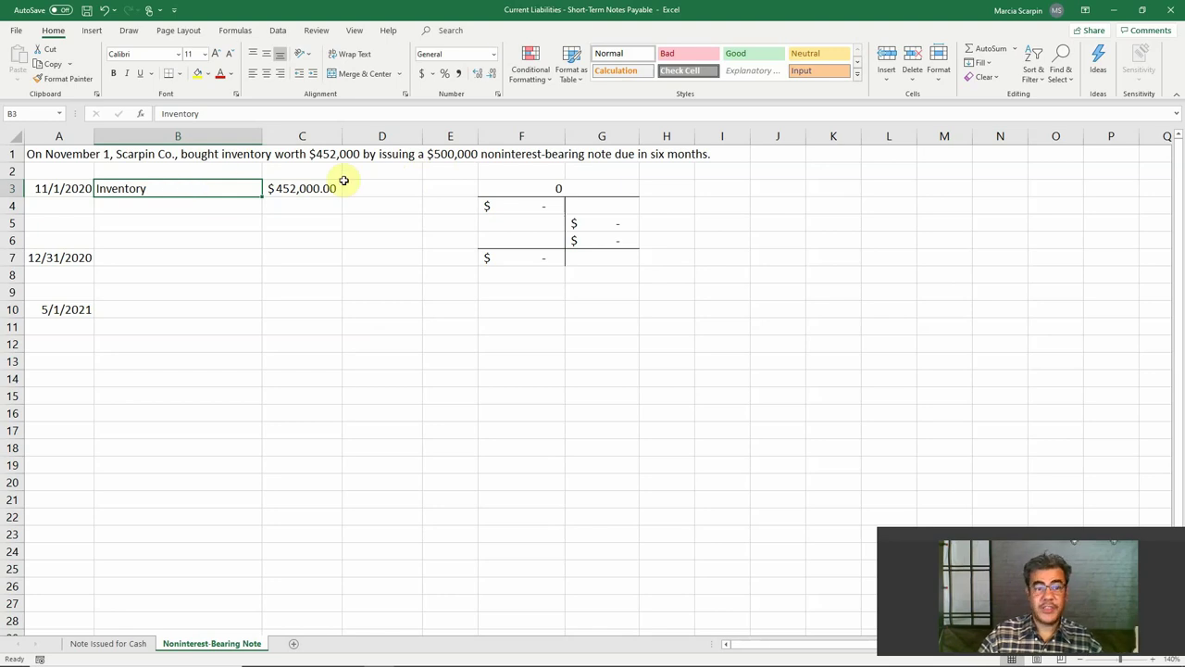
Credit Notes Payable for 500,000 in row 5, leaving row 4 blank
double_click(177, 205)
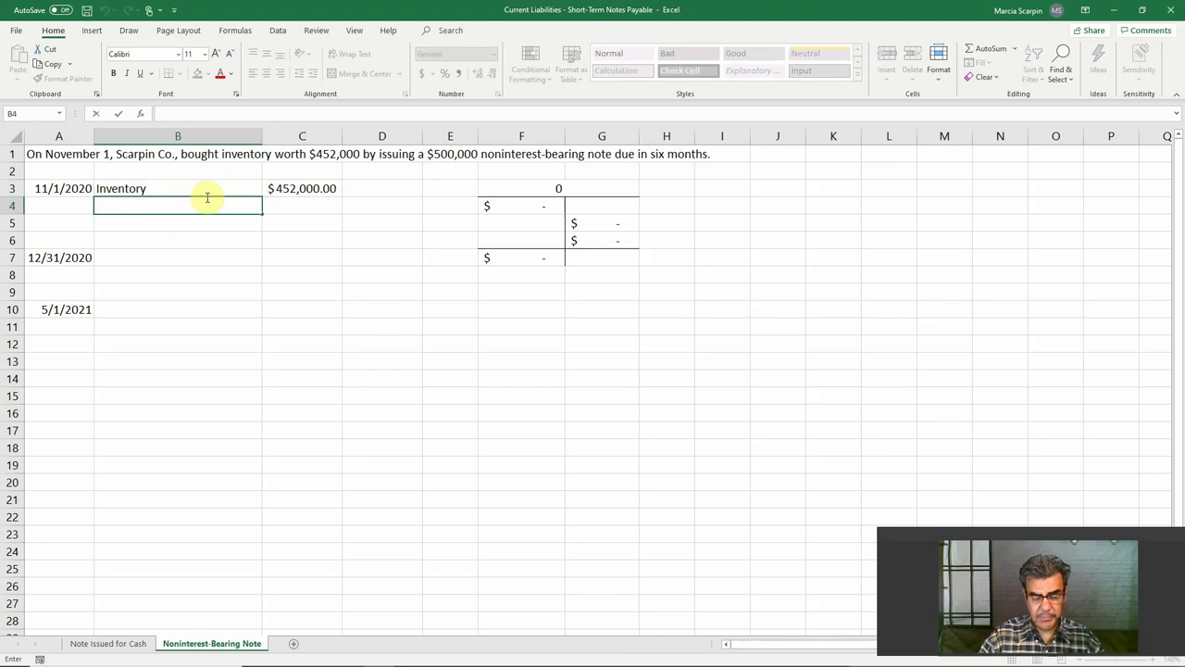
text(No)
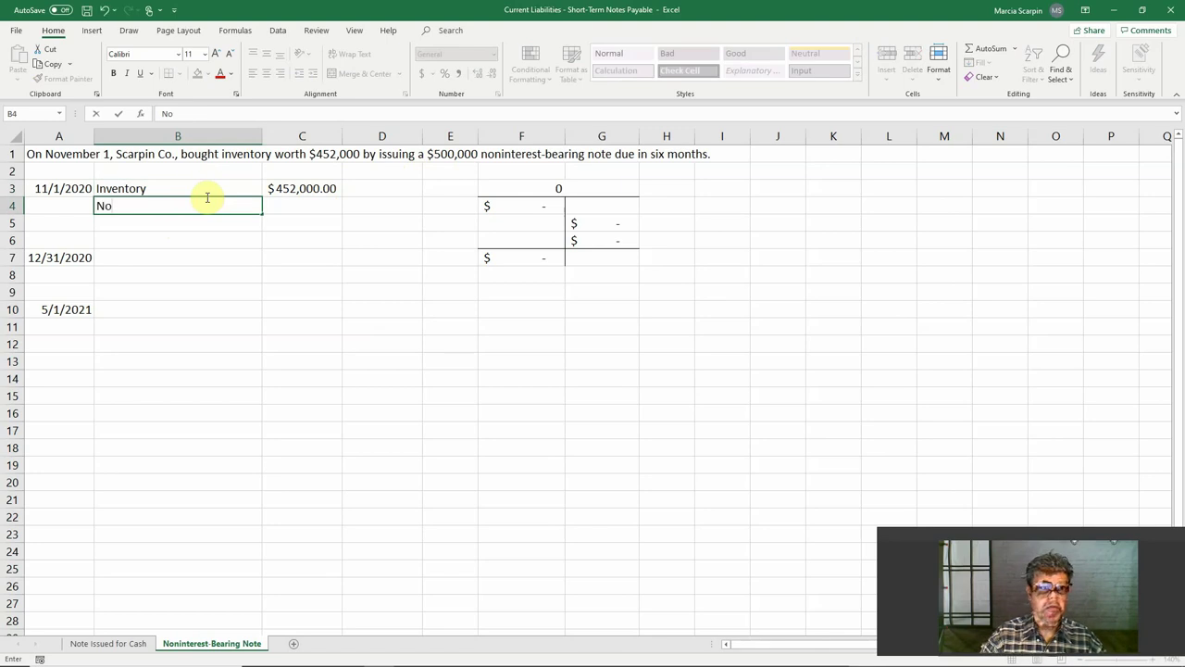
key(Escape)
key(Down)
text(Notes)
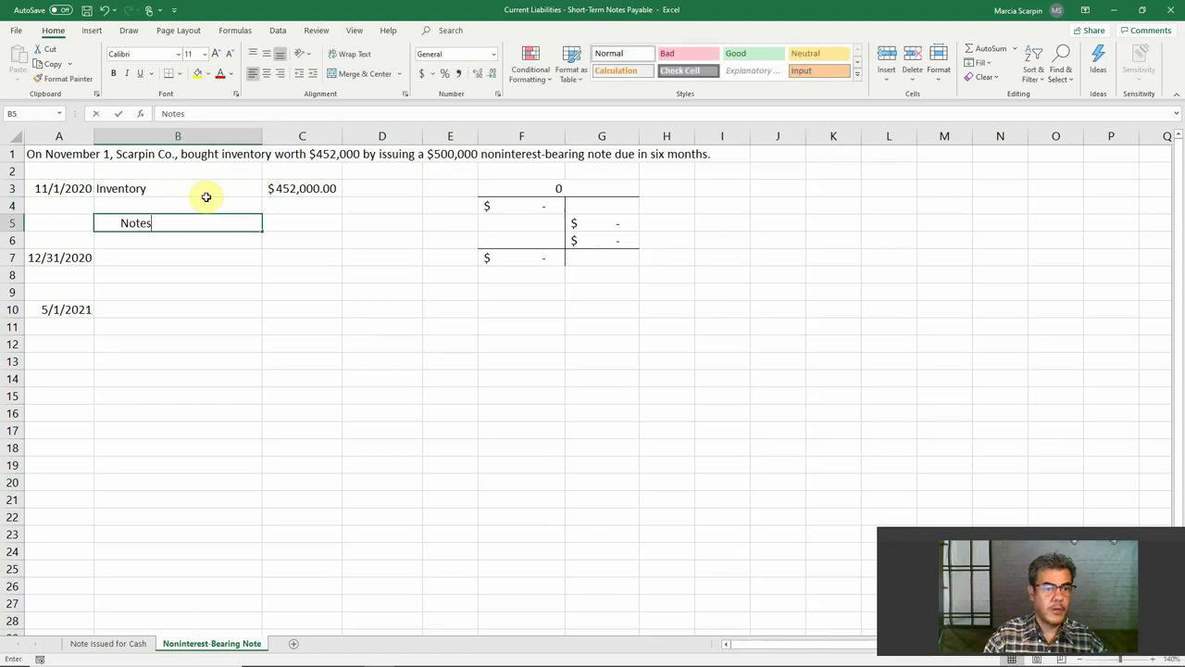
text( Payable)
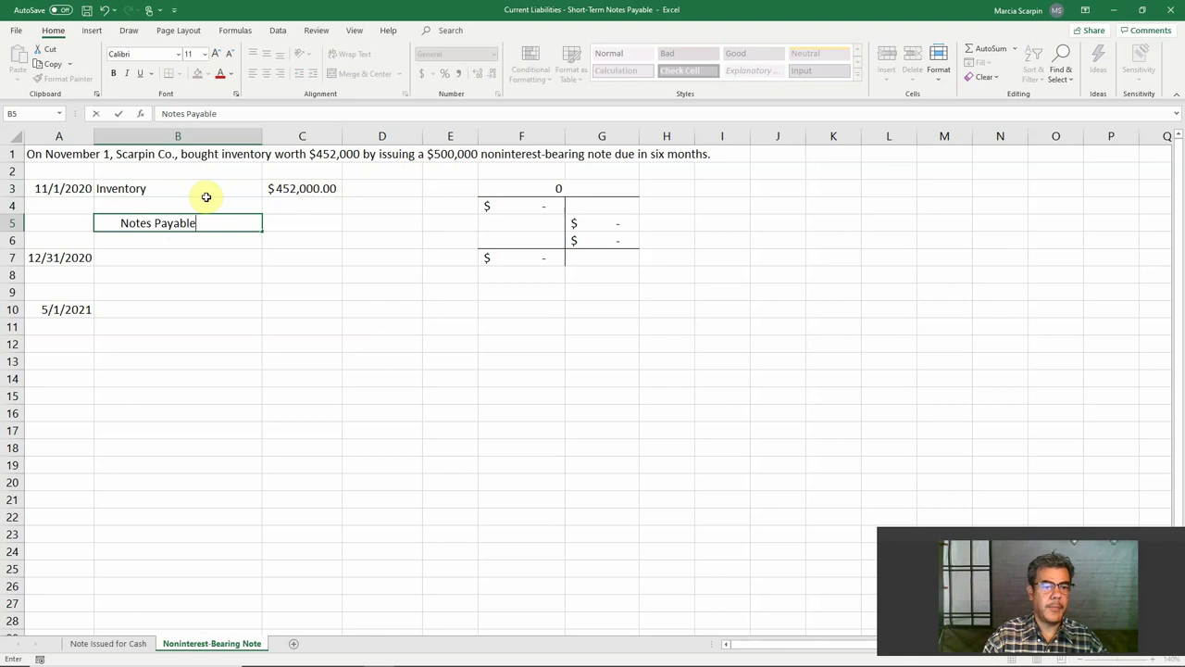
key(Tab)
key(Tab)
text(500,0)
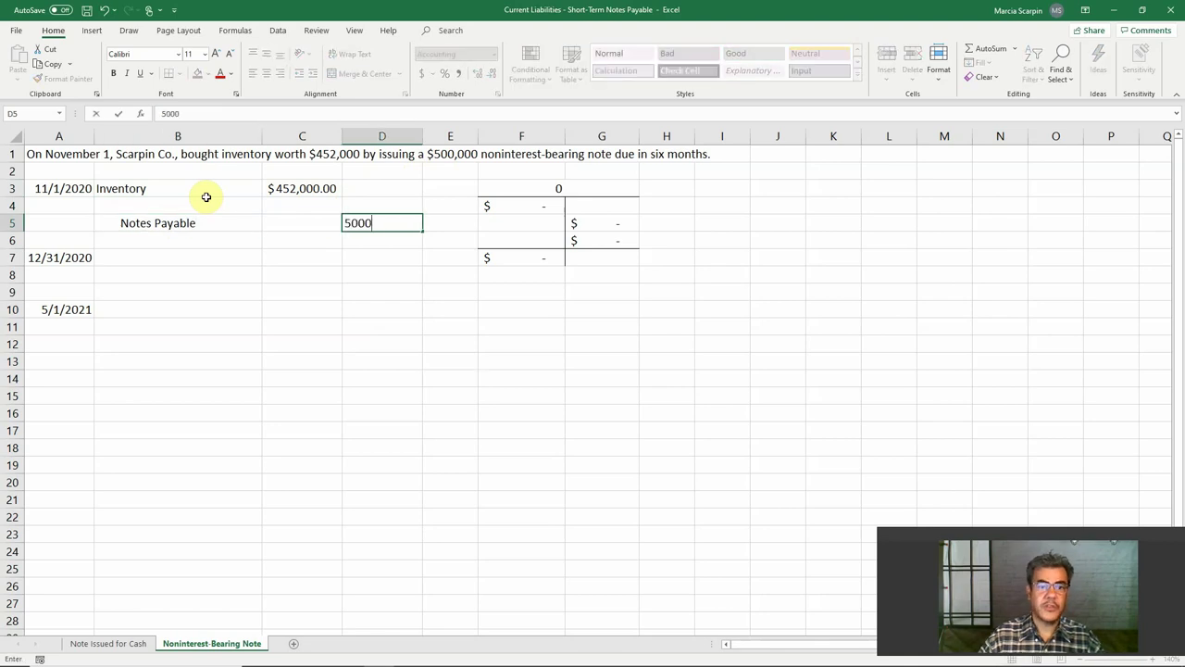
text(00)
key(Return)
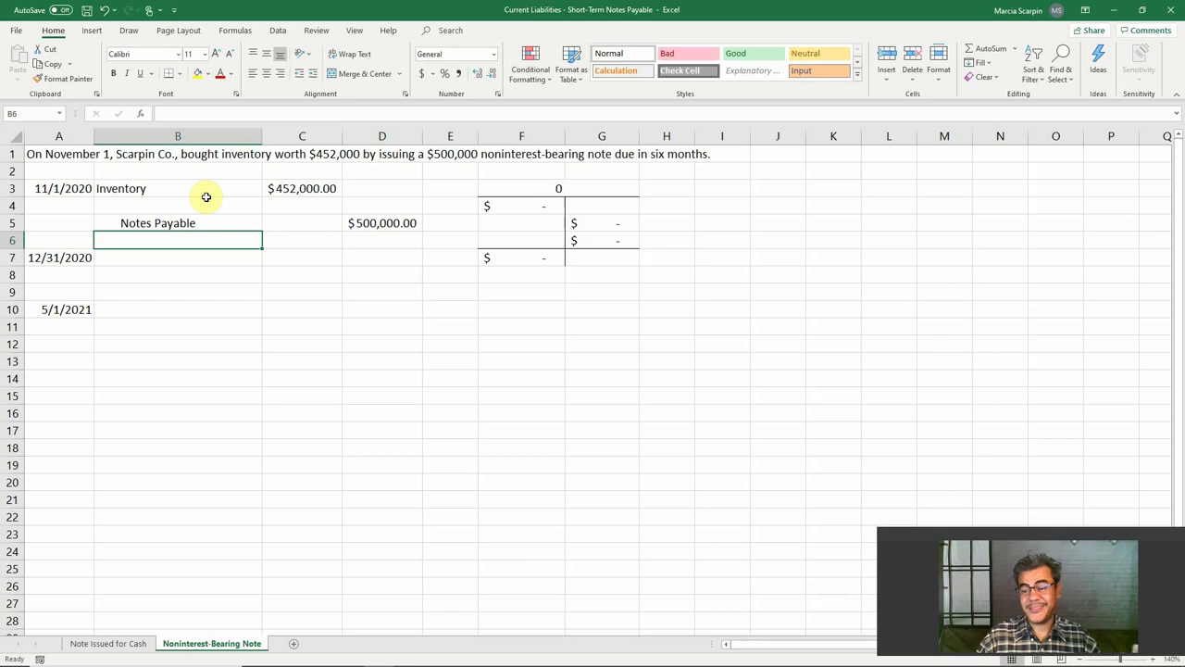
Add Discount on Notes Payable in row 4 with formula =D5-C3, giving $48,000
key(Up)
key(Up)
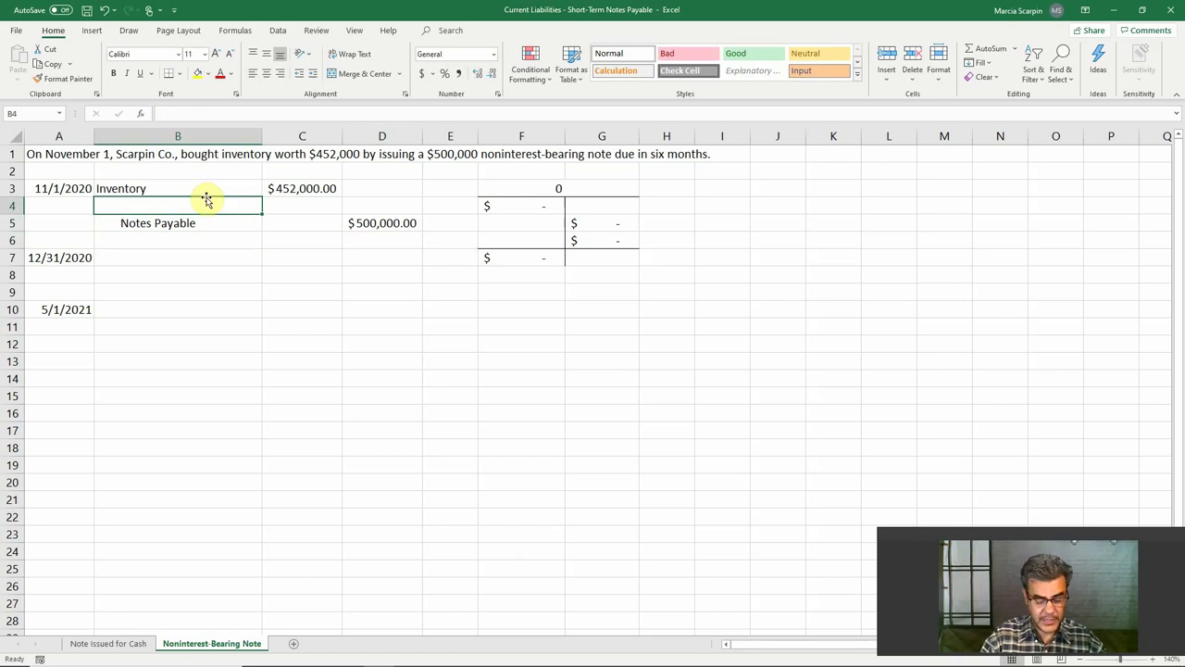
text(Discount on N)
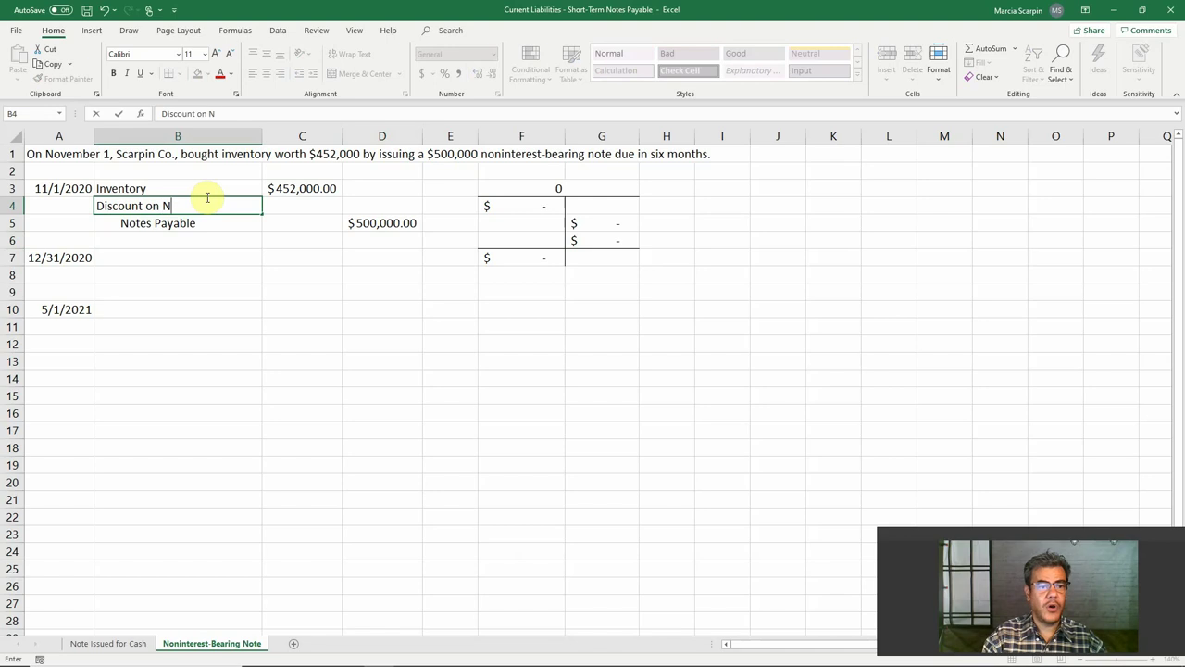
text(otes Payabl)
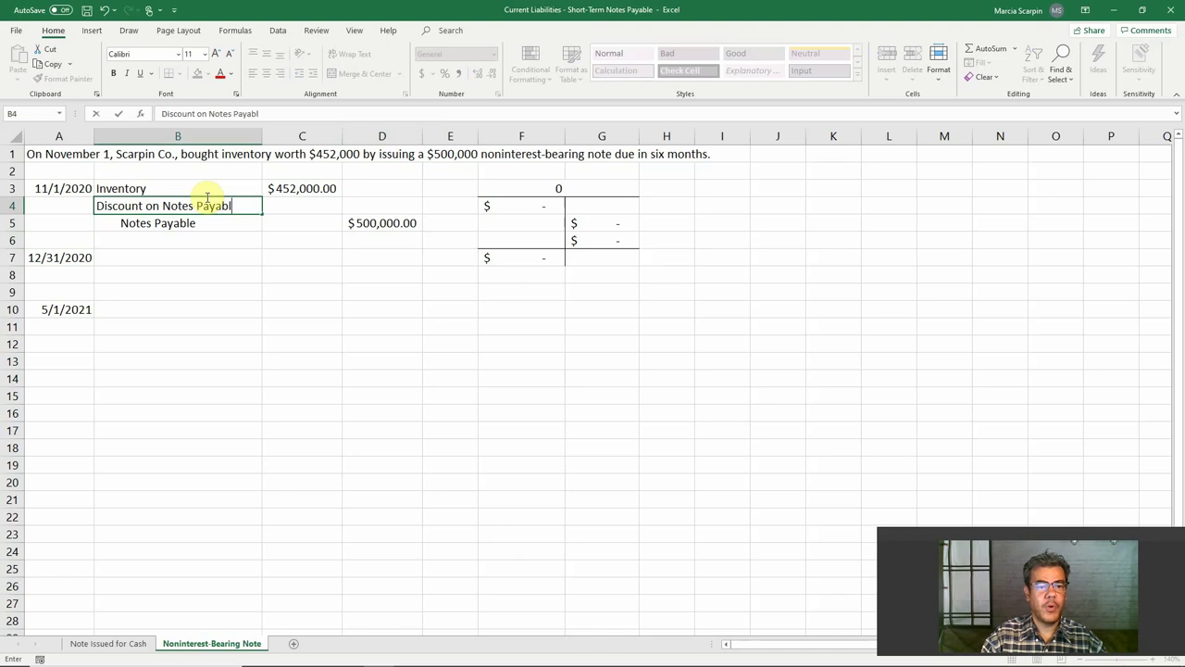
text(e)
key(Tab)
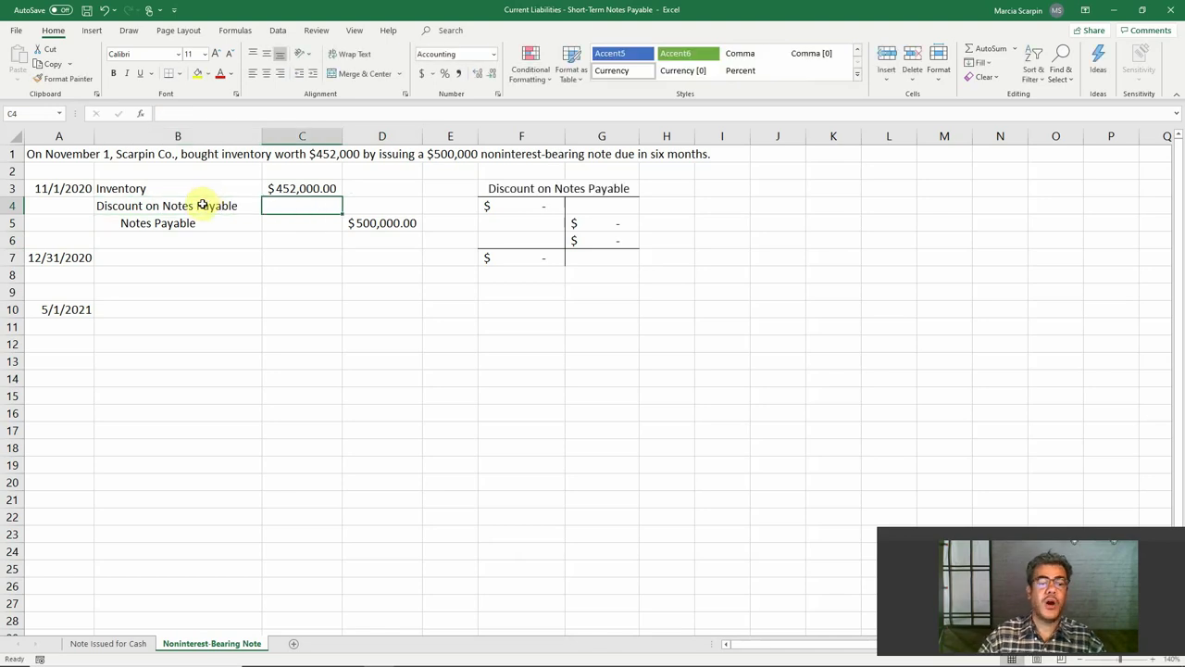
text(=)
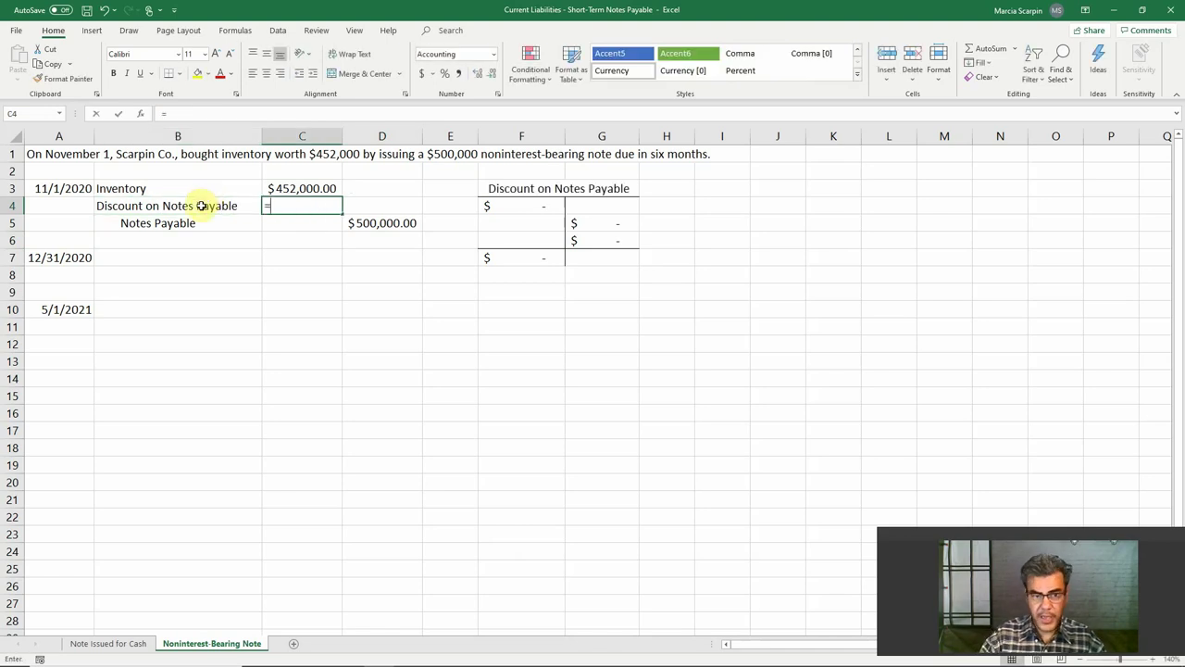
key(Right)
key(Down)
text(-)
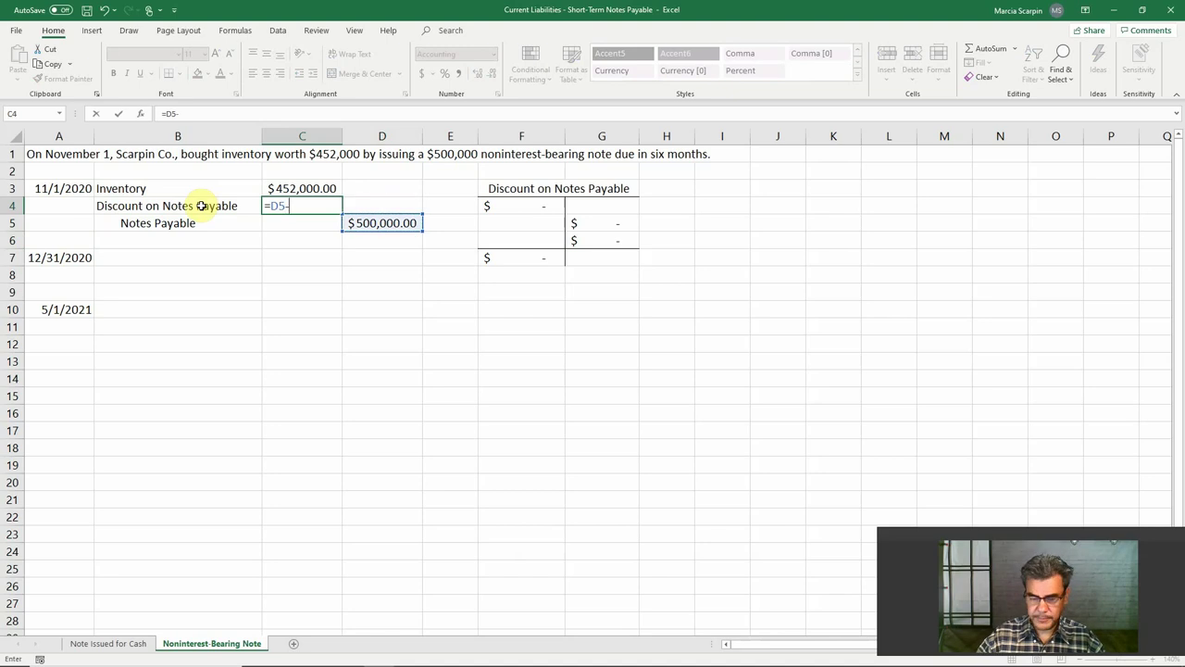
key(Up)
key(Return)
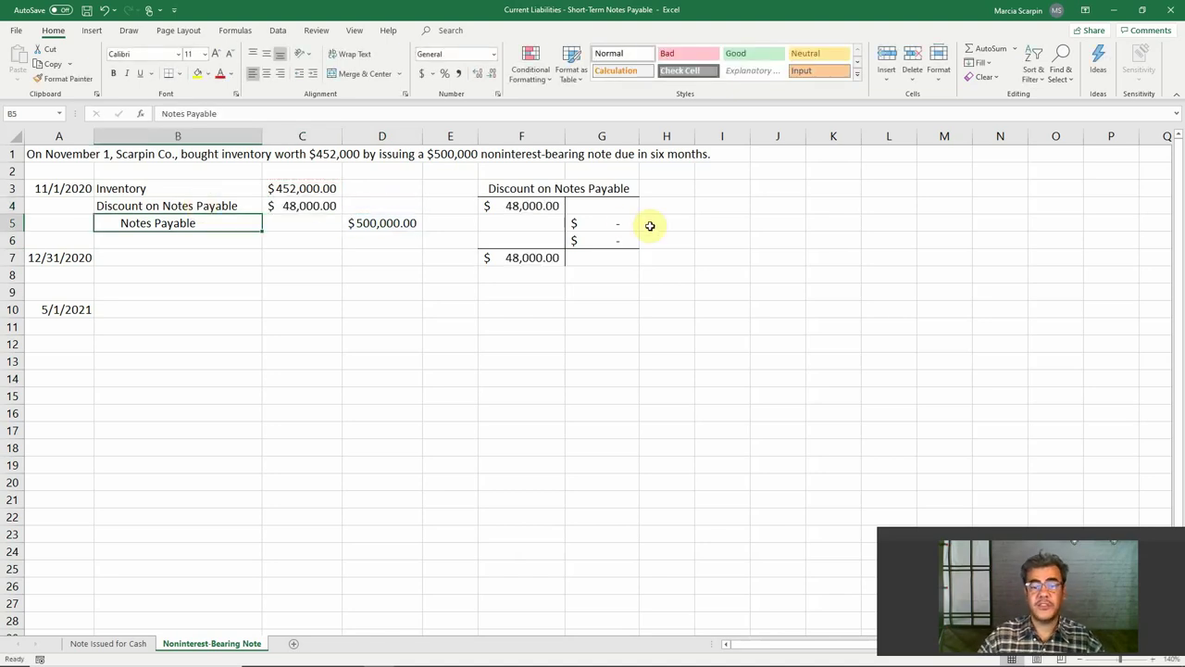
Verify the T-account links to the discount, then begin the Interest Expense label in B7
click(618, 224)
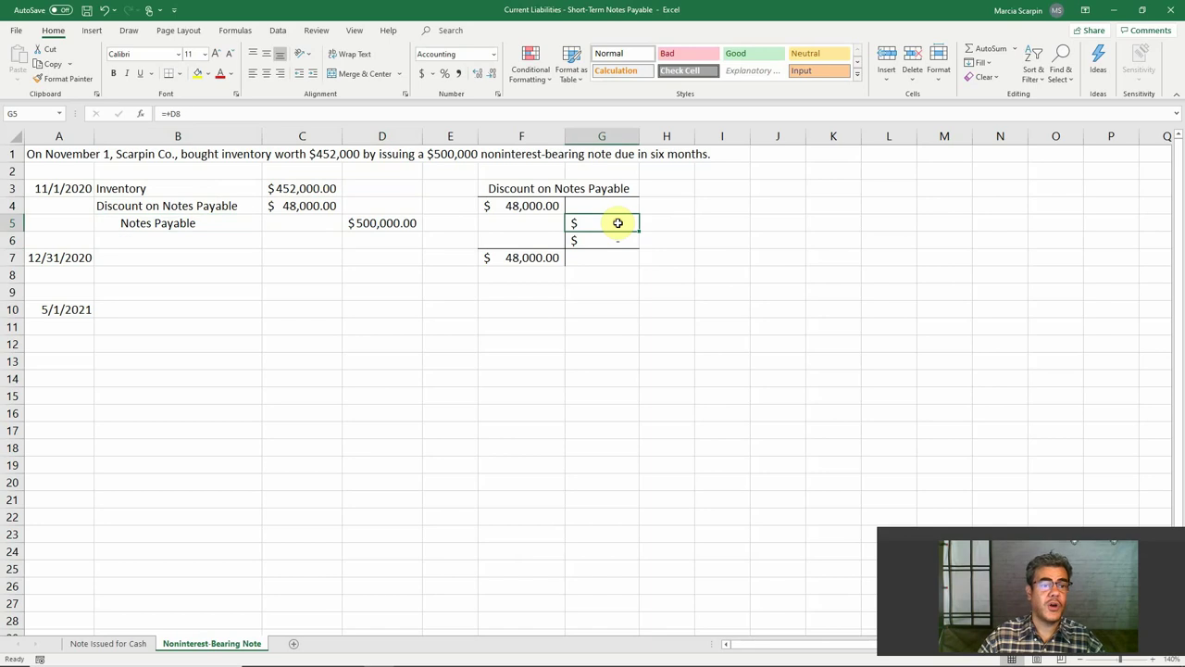
click(532, 206)
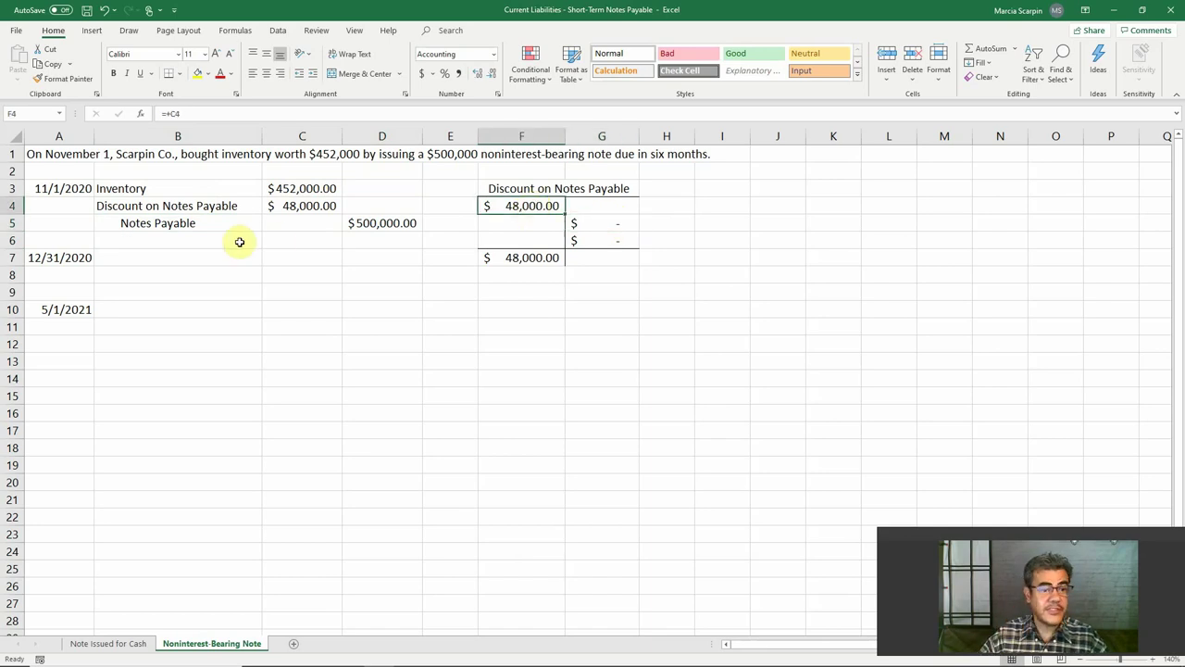
click(139, 259)
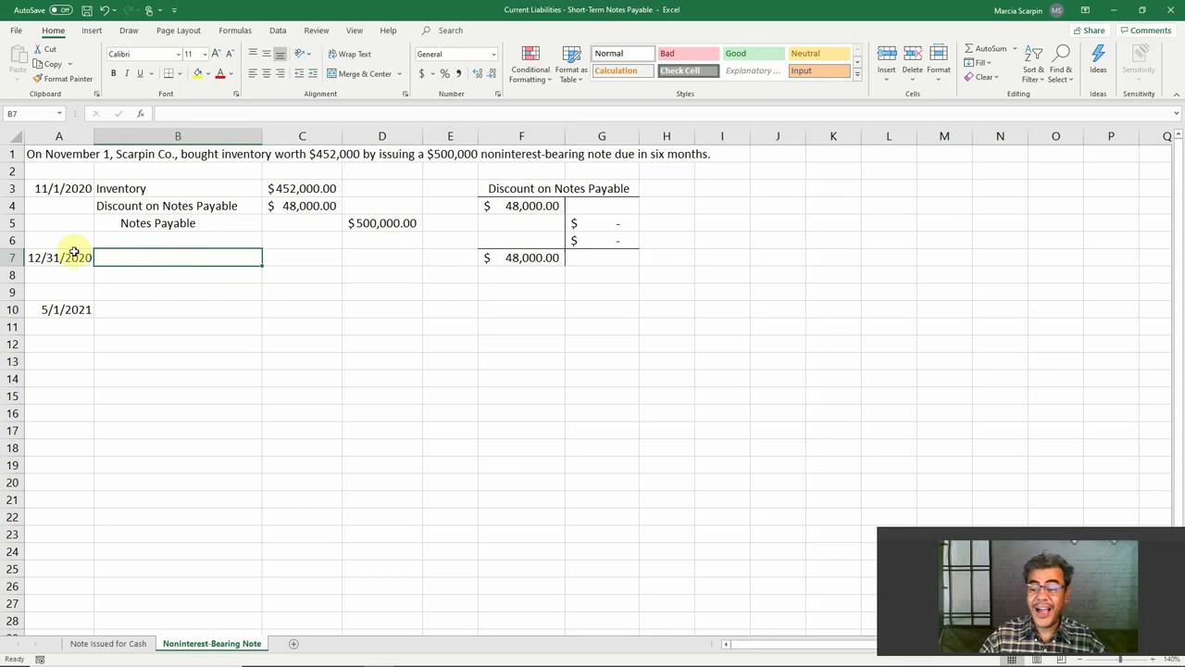
text(Interes)
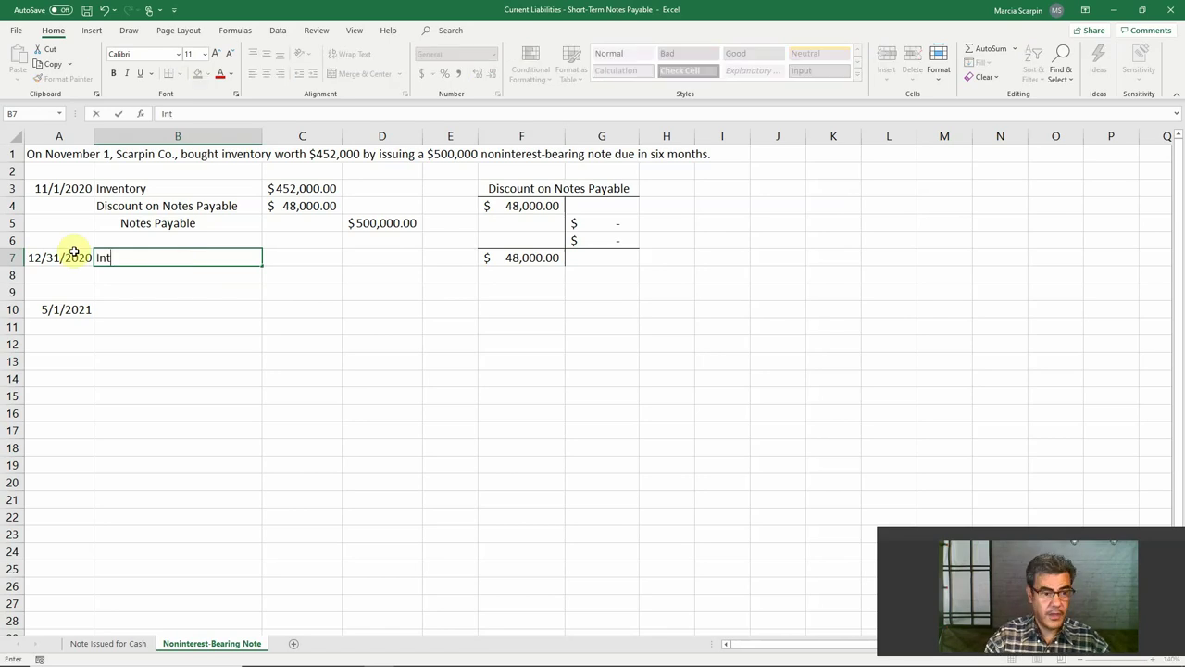
key(BackSpace)
key(BackSpace)
Finish the Interest Expense label and link B8 to the Discount on Notes Payable name (=+B4)
text(est Expense)
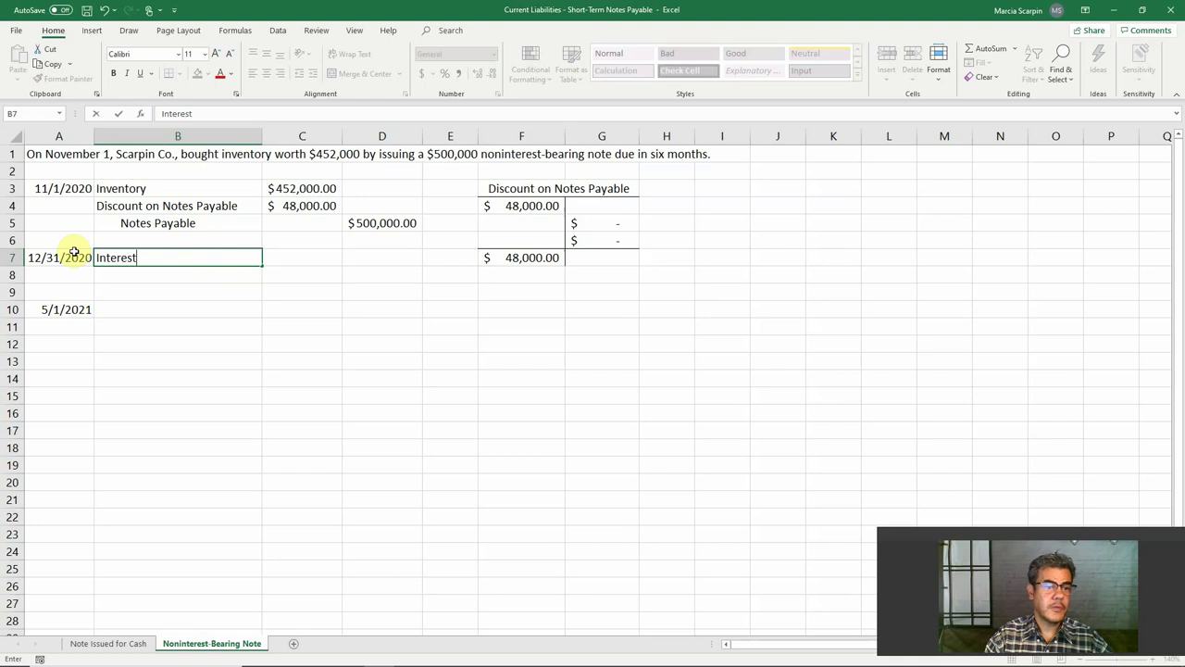
key(ctrl+Return)
key(Return)
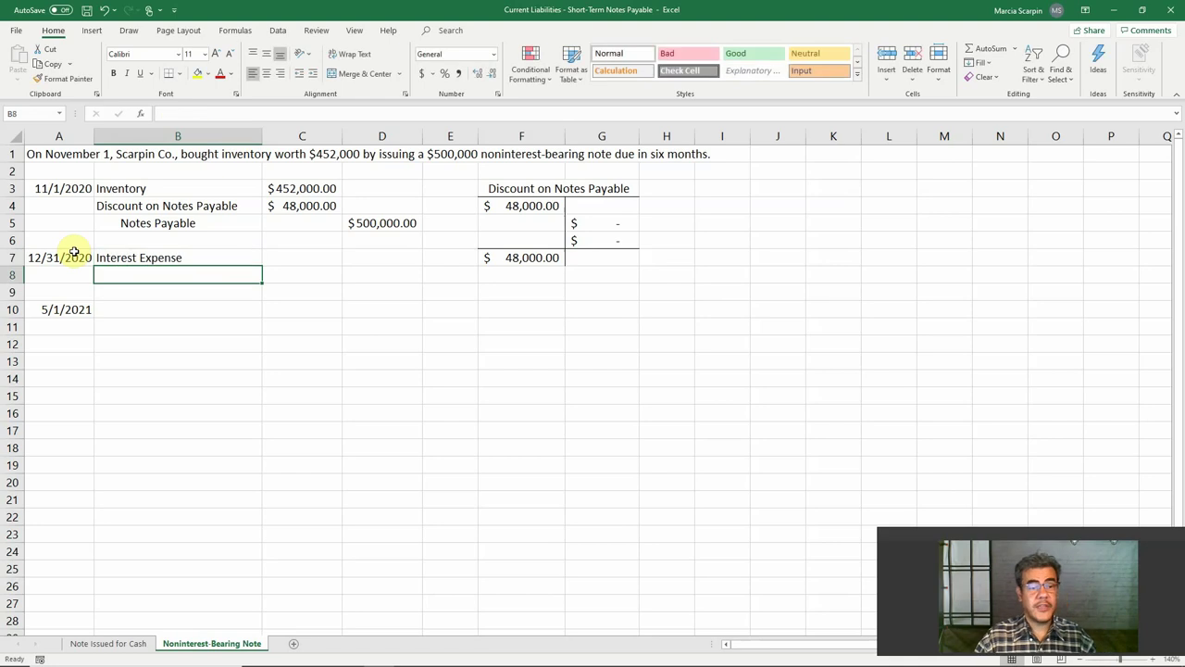
text(+)
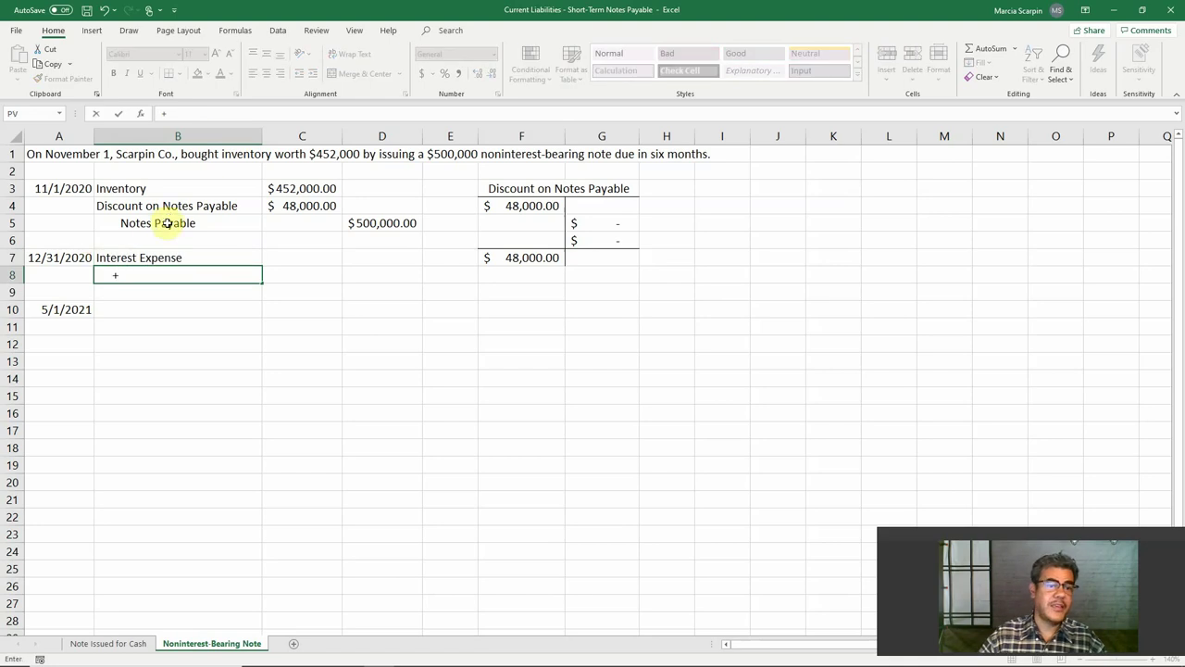
click(172, 208)
key(Return)
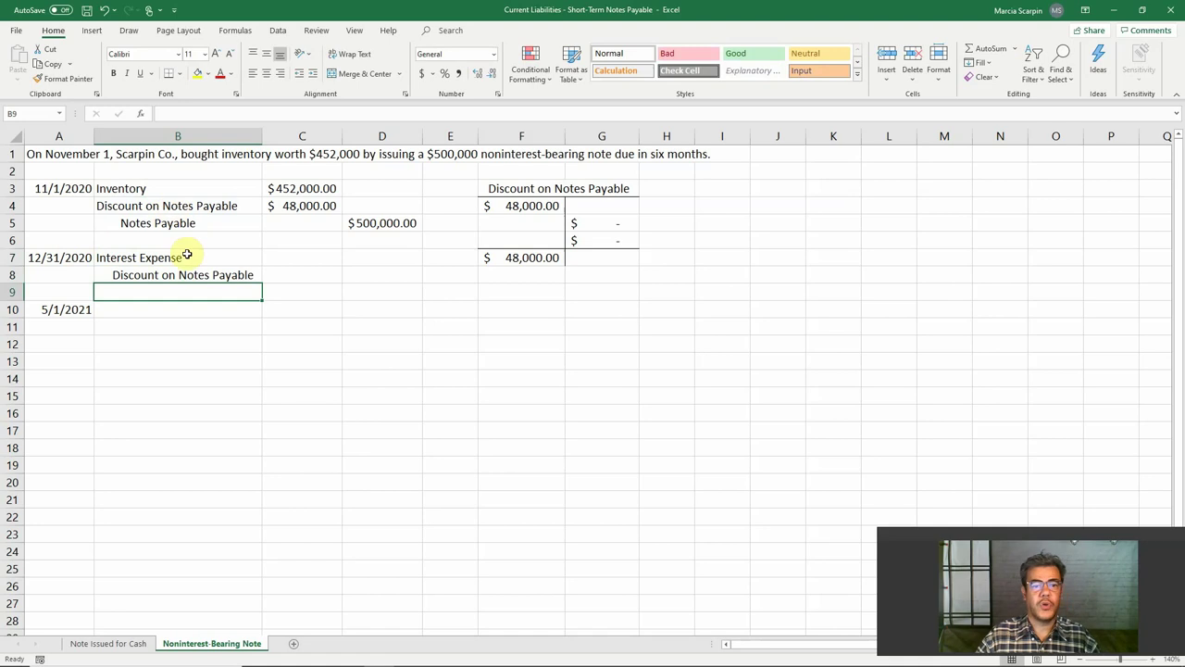
Set Interest Expense to =+C4/6*2 ($16,000) and credit the discount =+C7 for the same
click(292, 258)
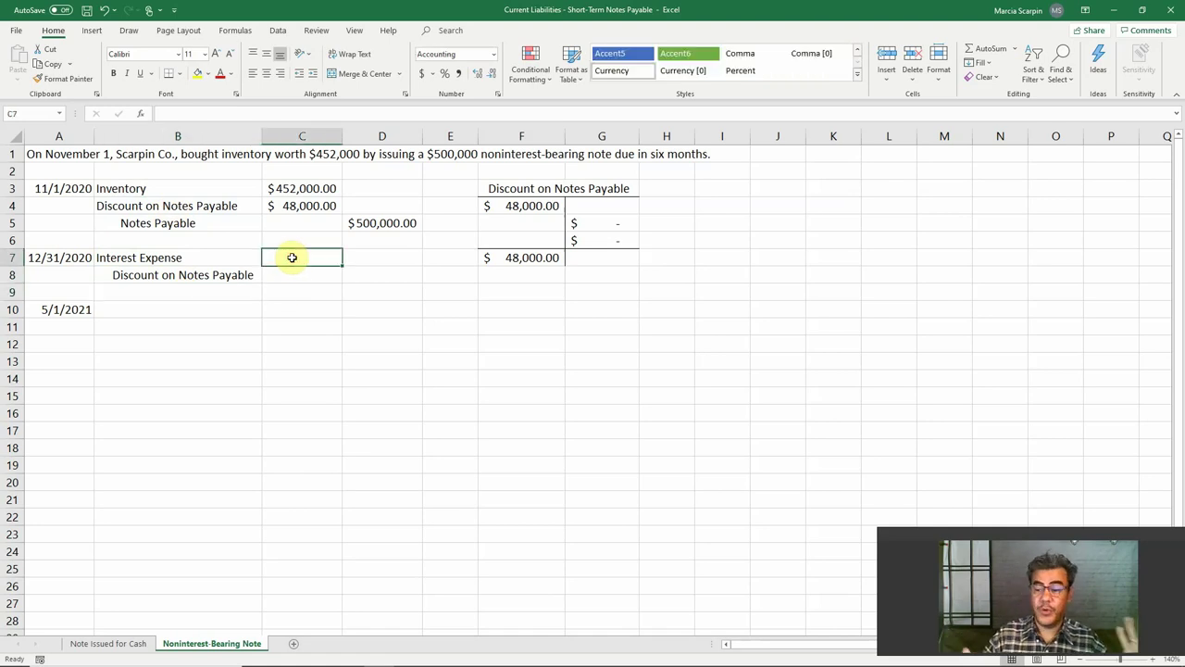
text(+)
key(Up)
key(Up)
key(Up)
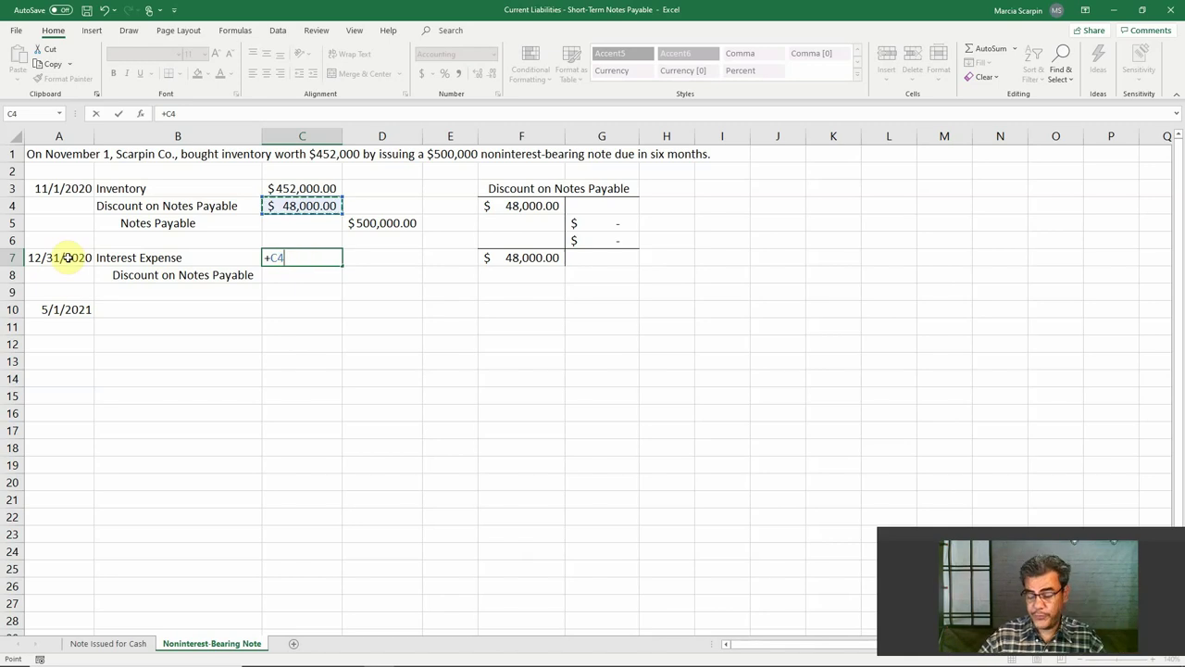
text(/6)
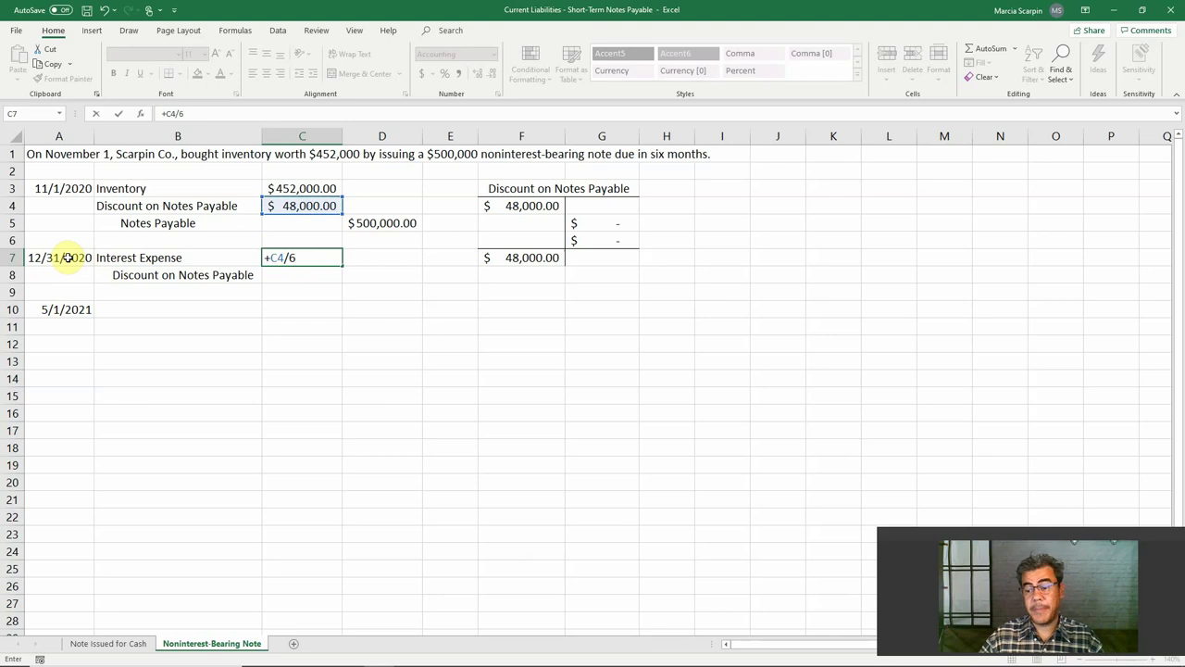
text(*2)
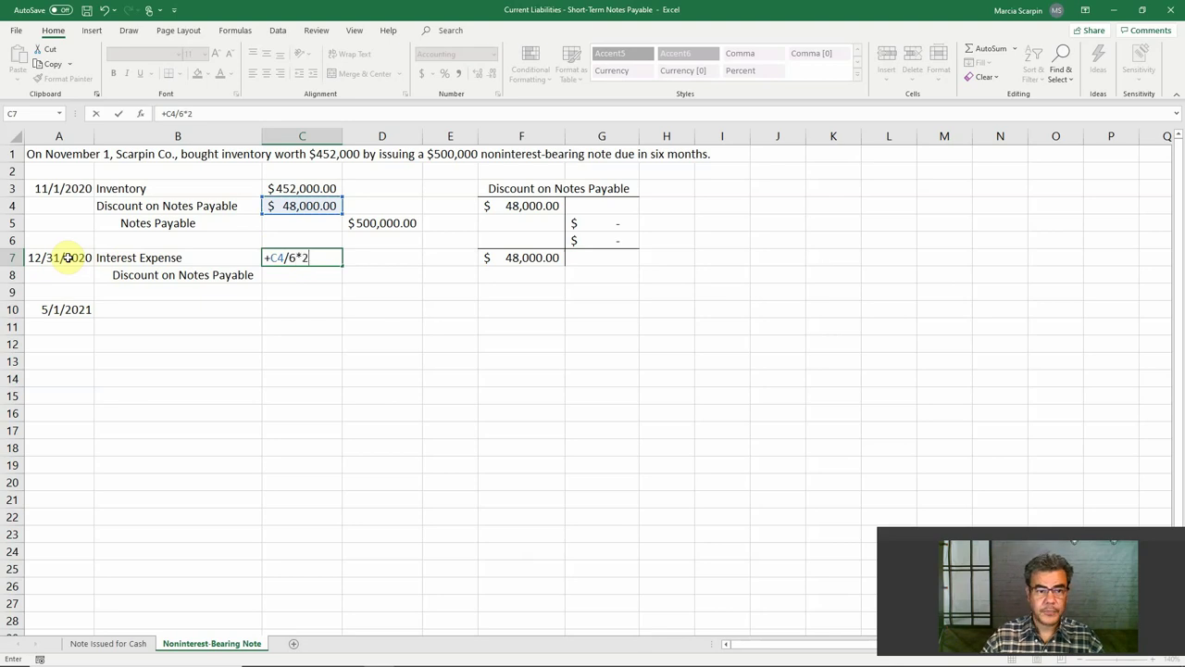
key(Return)
key(Right)
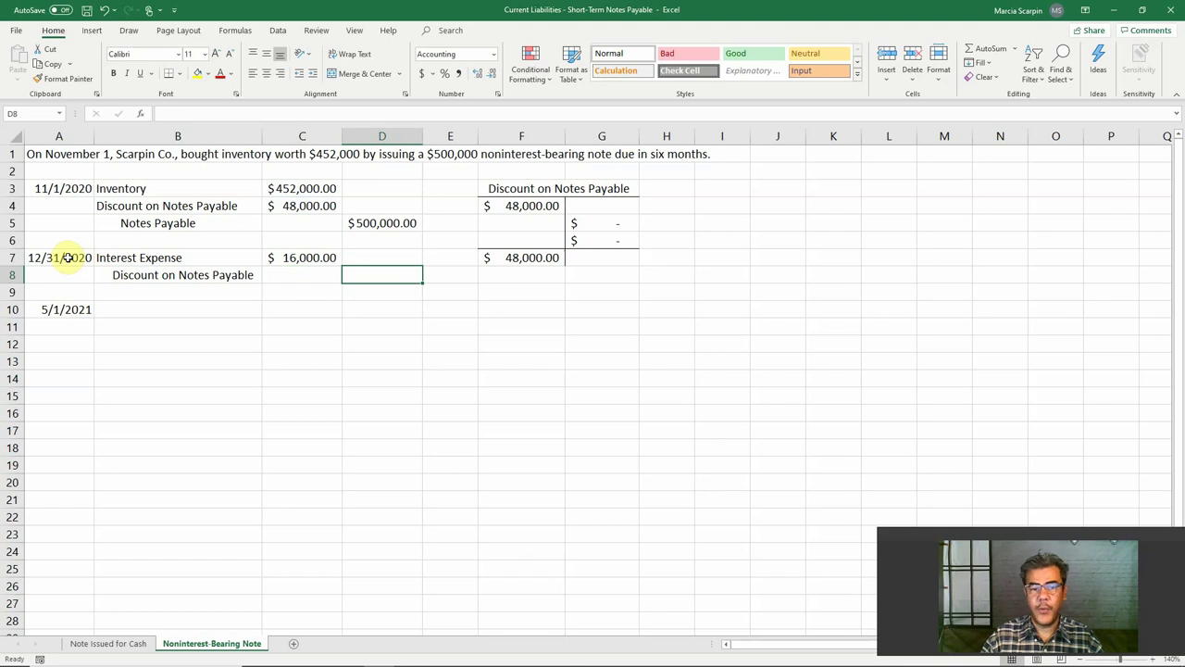
text(+)
key(Up)
key(Left)
key(Return)
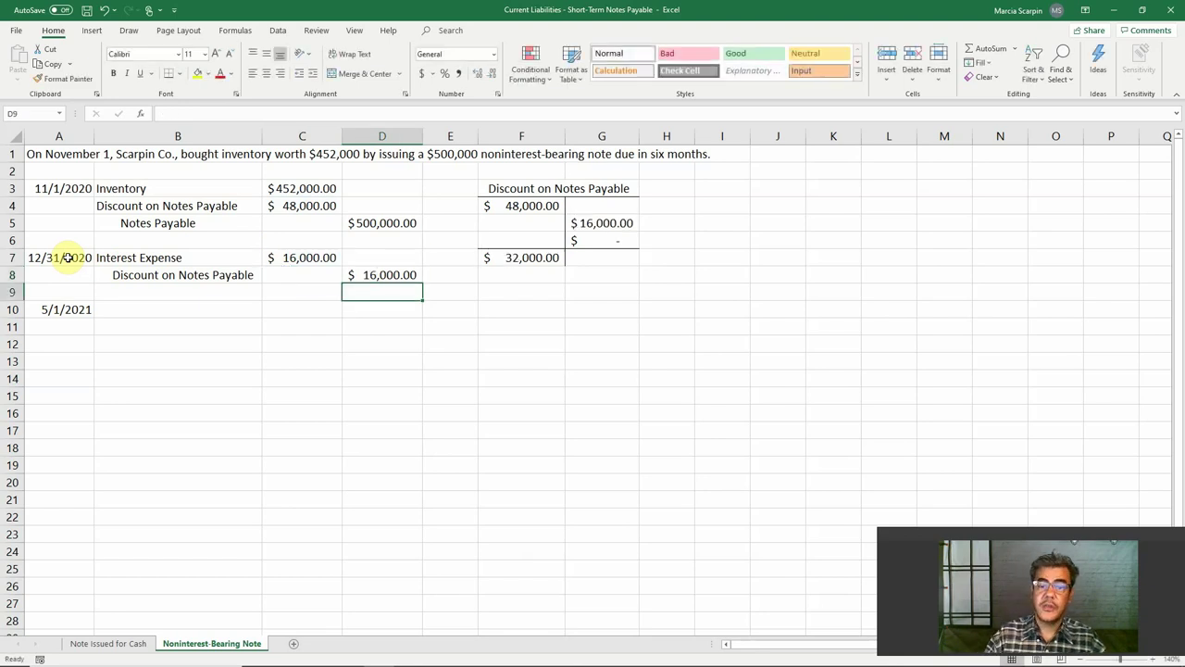
key(Left)
key(Left)
key(Down)
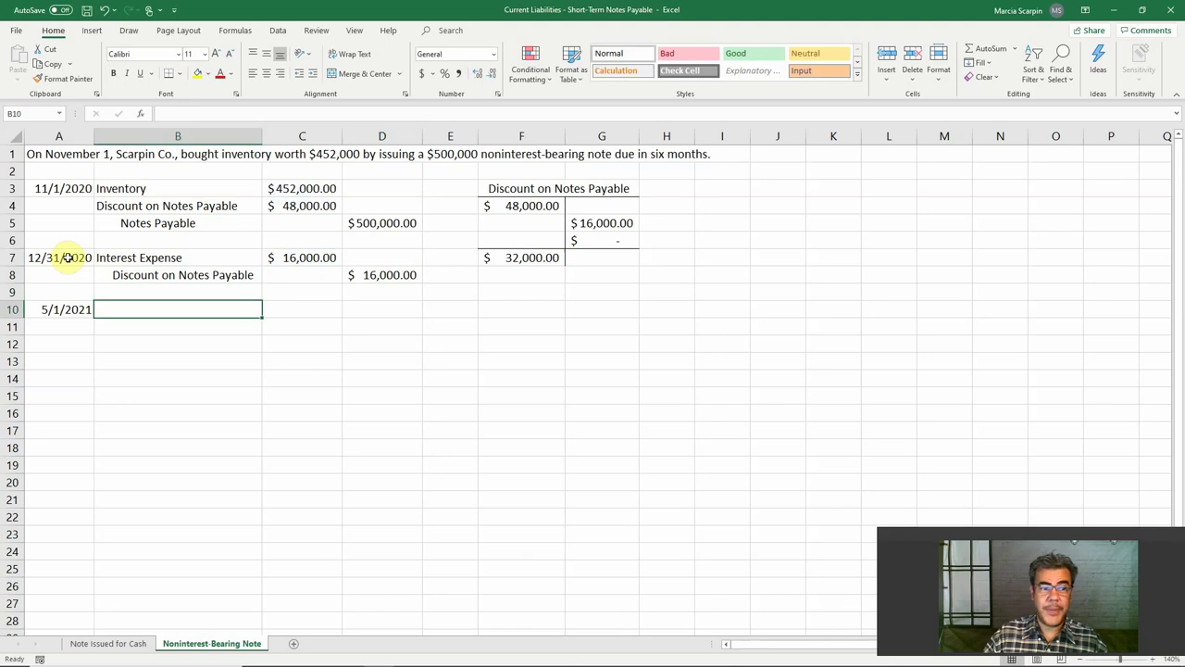
text(Notes)
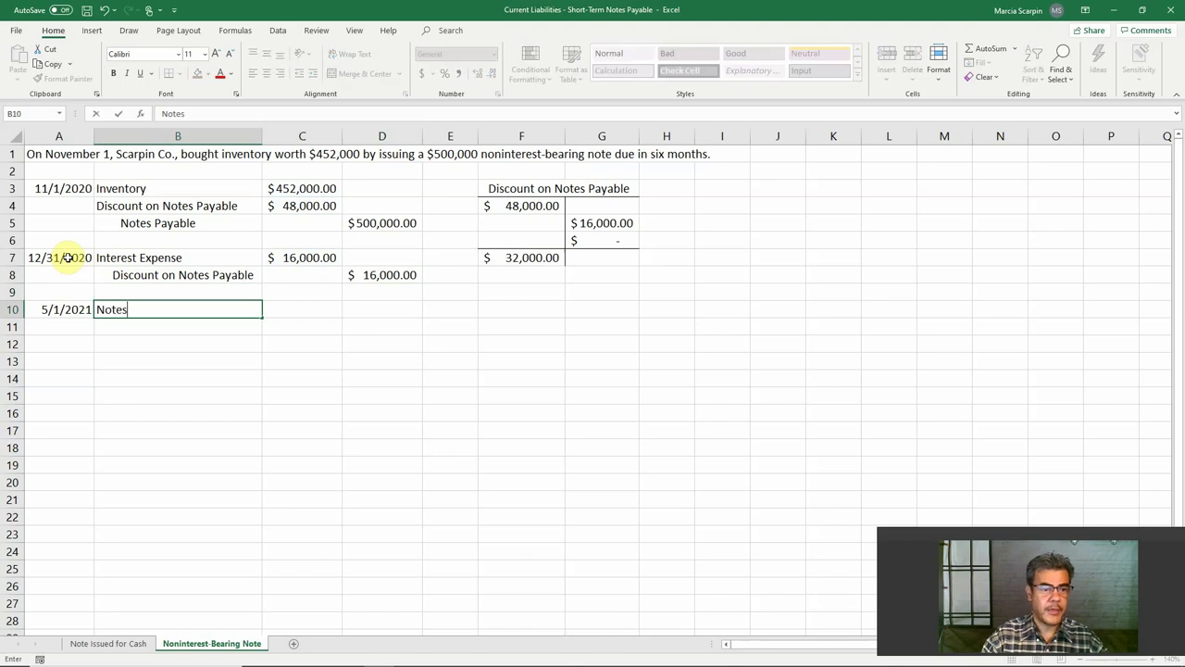
text( Payable)
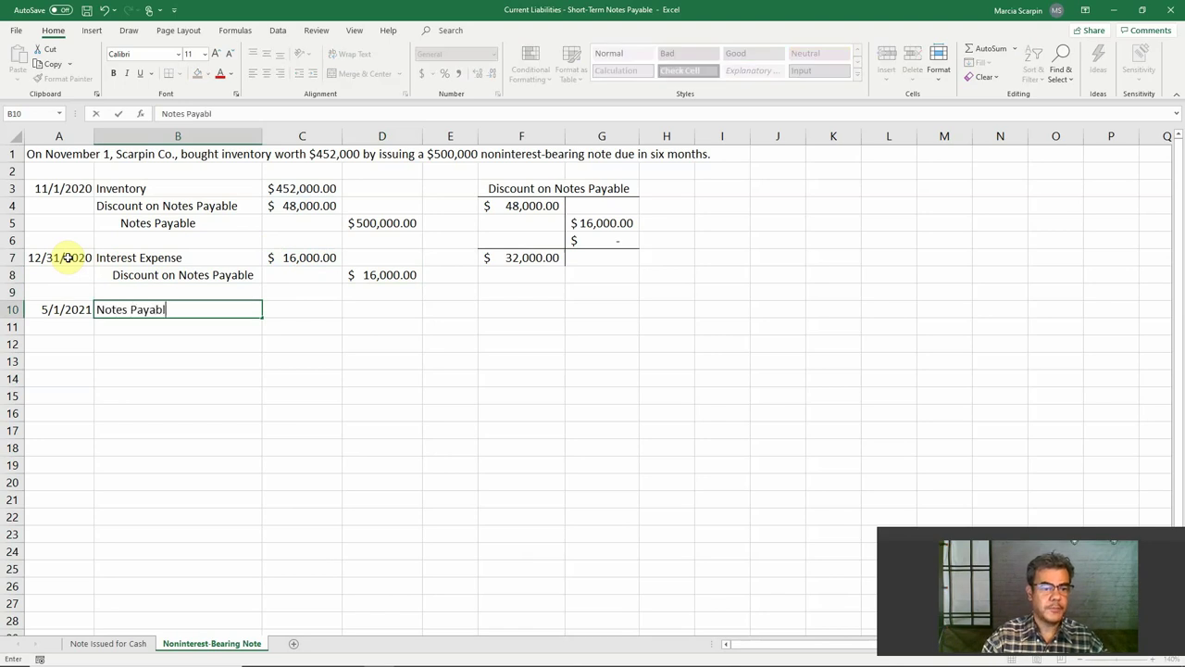
key(Tab)
text(+)
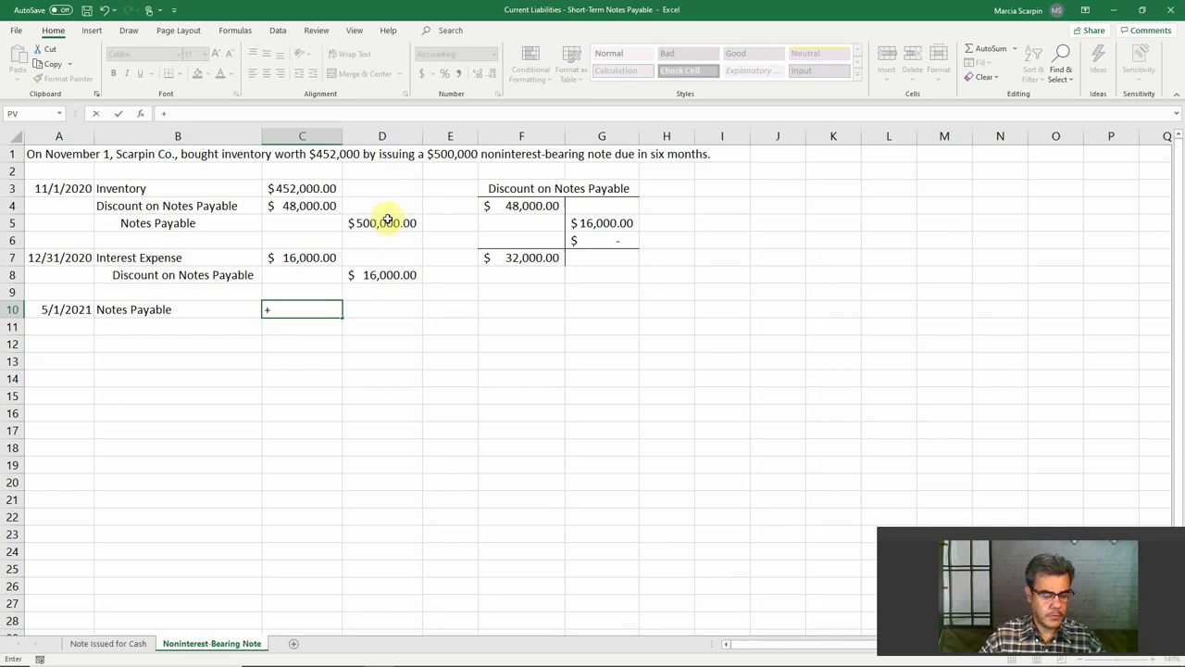
click(387, 219)
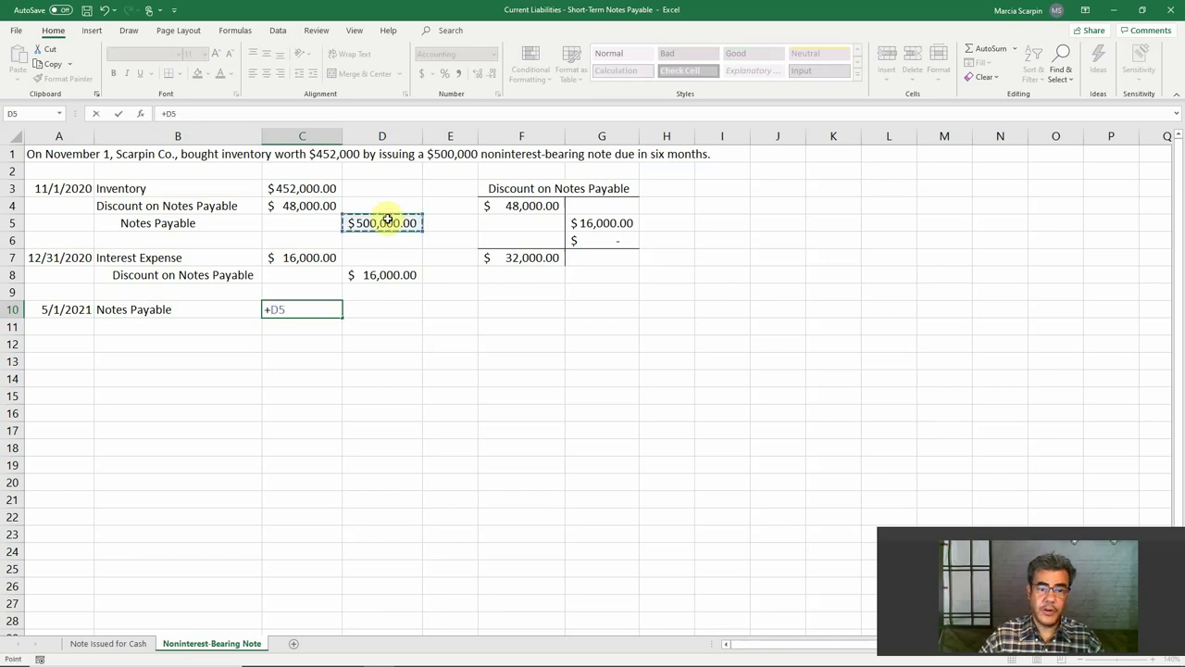
key(Return)
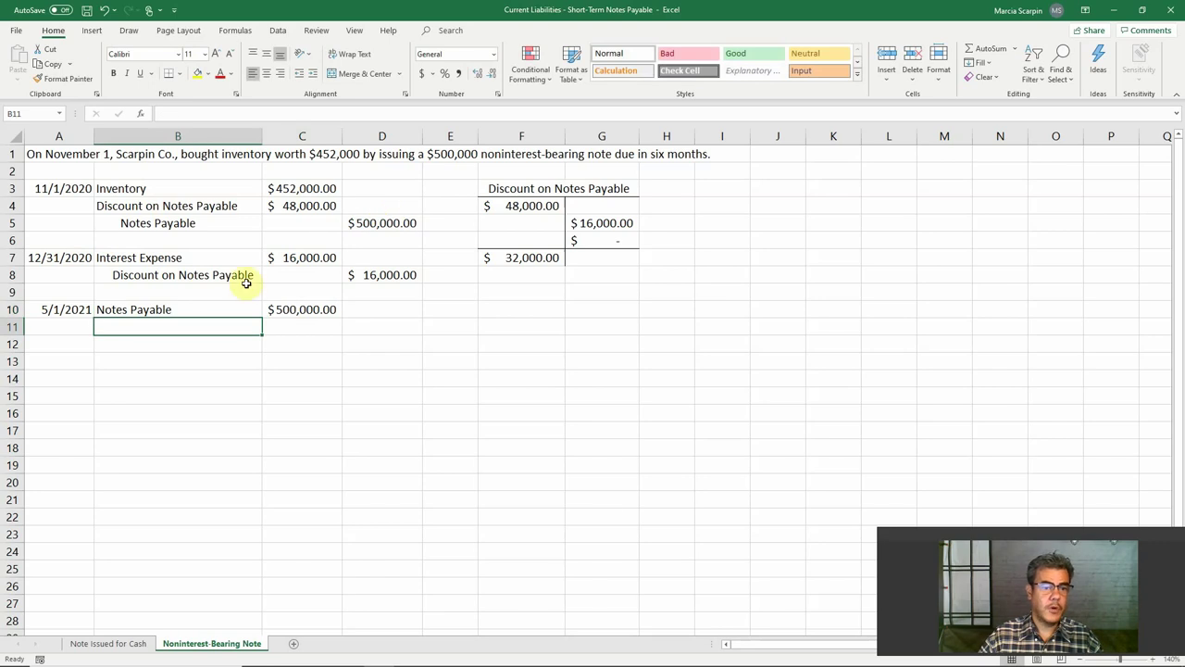
click(606, 237)
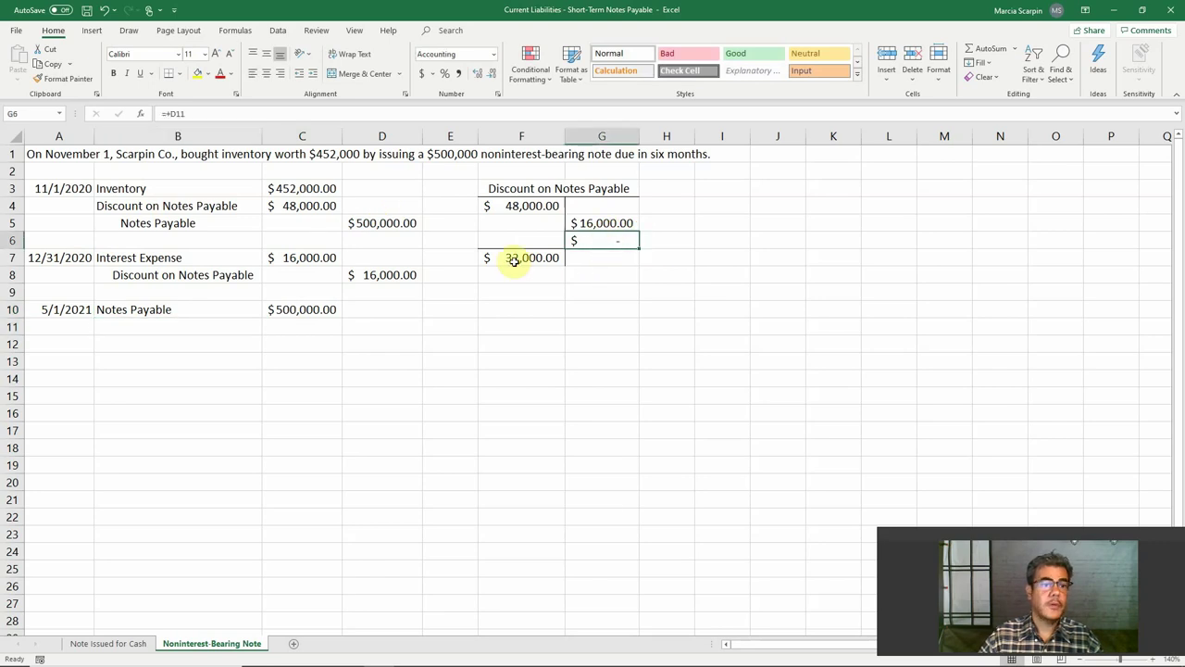
click(149, 310)
drag(261, 309, 296, 309)
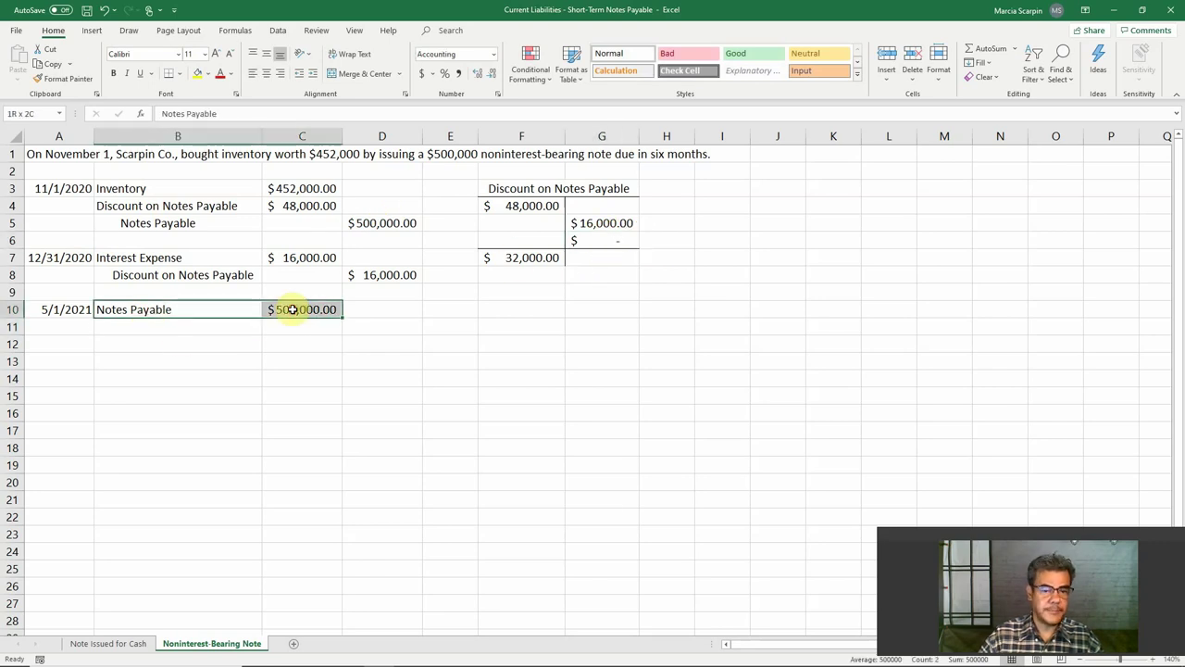
key(Delete)
click(217, 311)
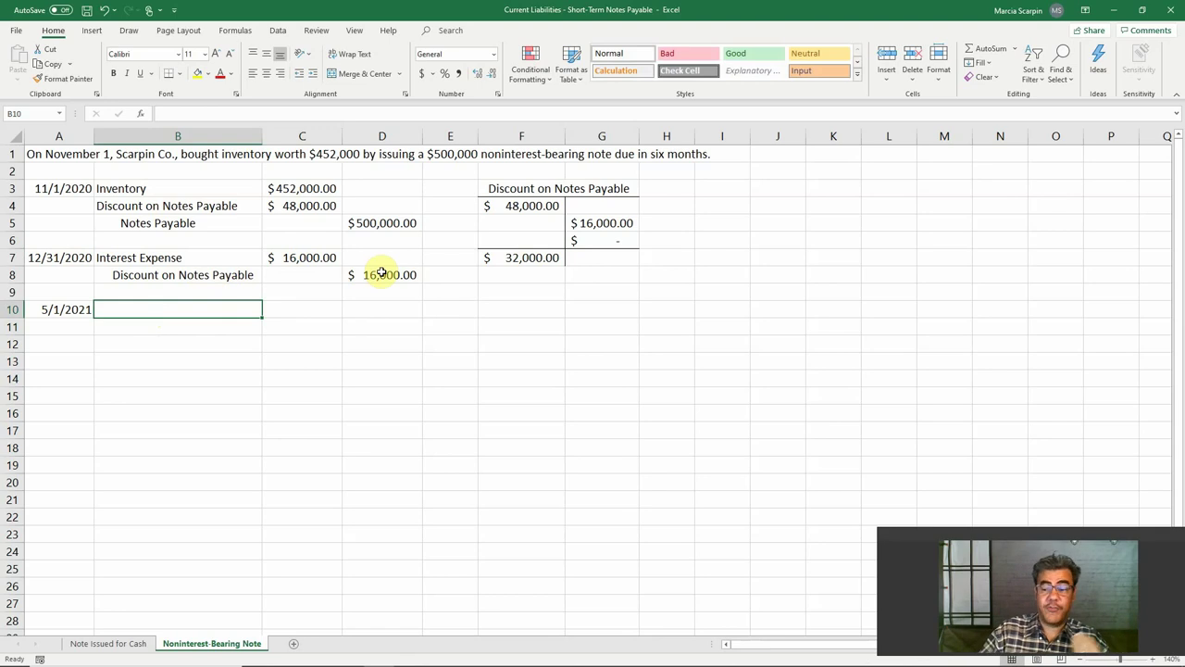
Label the 5/1/2021 entry rows Interest Expense and Discount on Notes Payable, referencing the earlier labels
text(I)
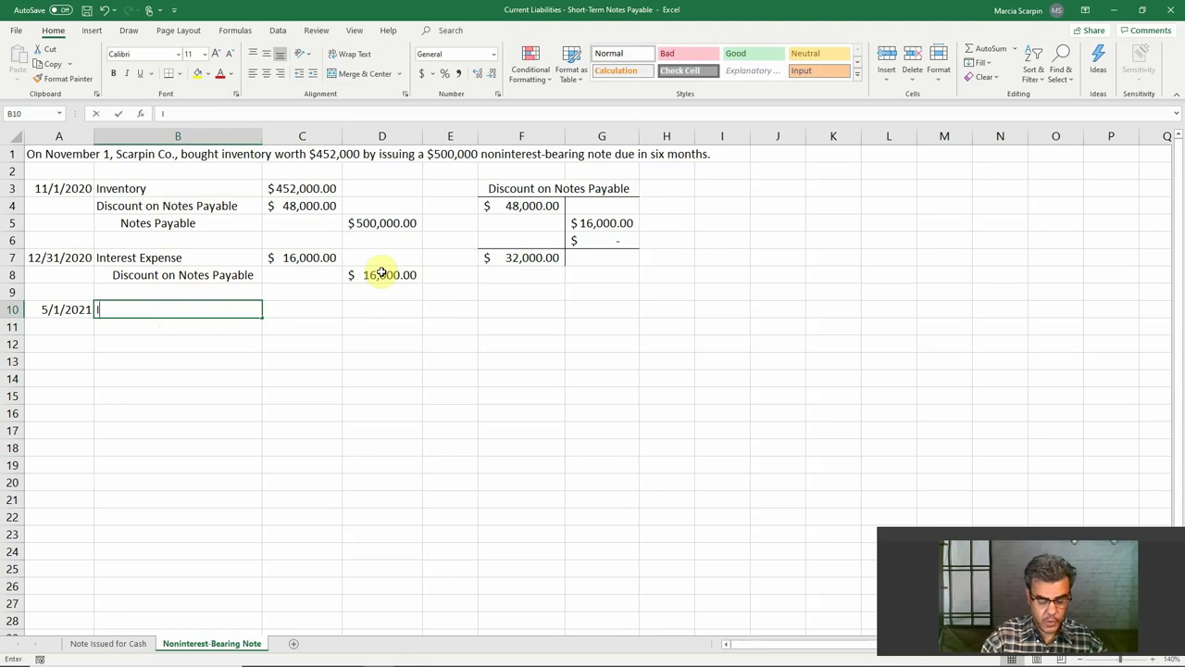
text(nterest Expense)
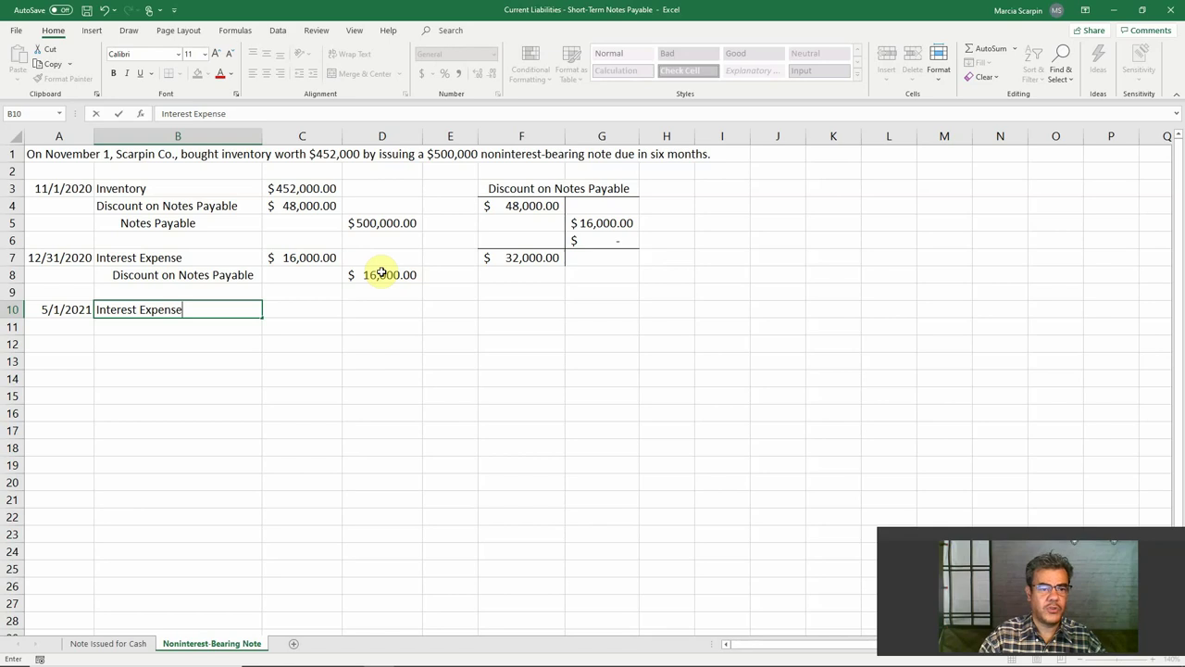
key(Return)
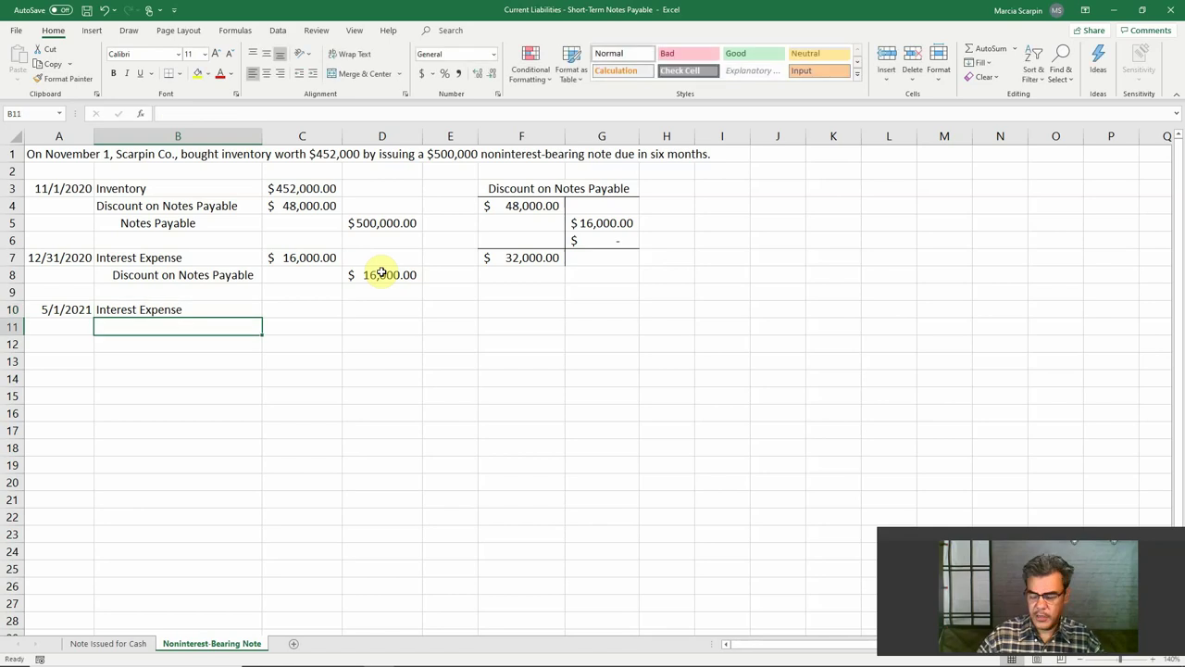
text(+)
key(Up)
key(Up)
key(Up)
key(Return)
key(Up)
key(Up)
text(+)
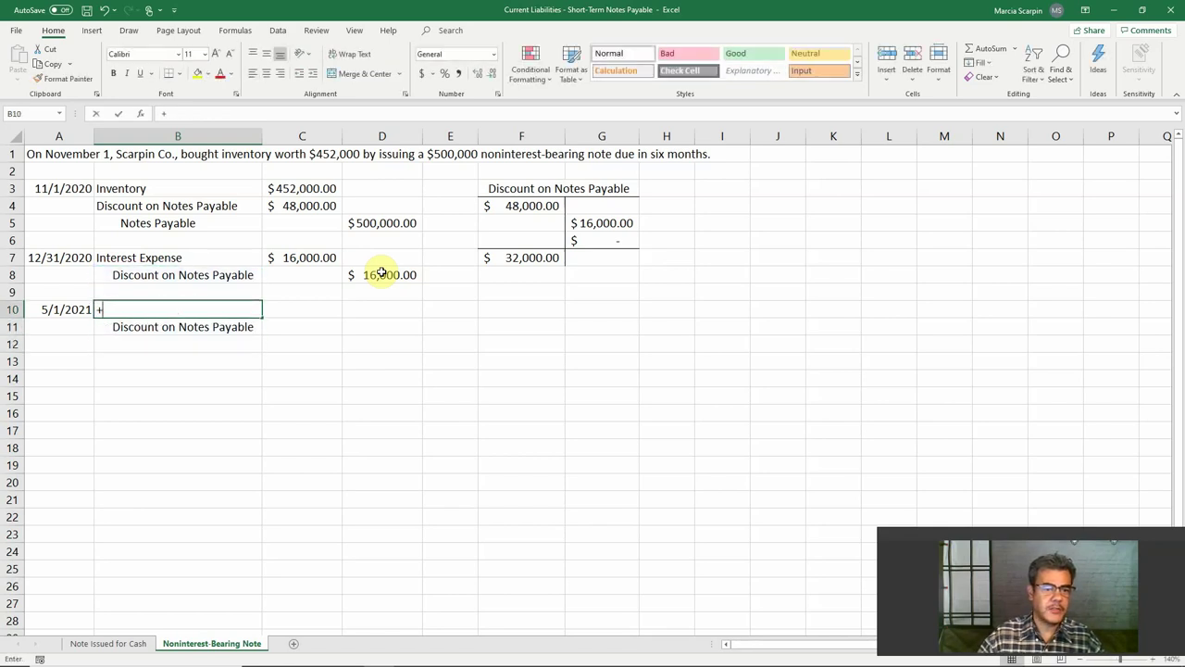
key(Up)
key(Up)
key(Up)
key(Return)
key(Up)
Debit Interest Expense =+C4-C7 ($32,000), credit the discount =+C10, then check the T-account
key(Right)
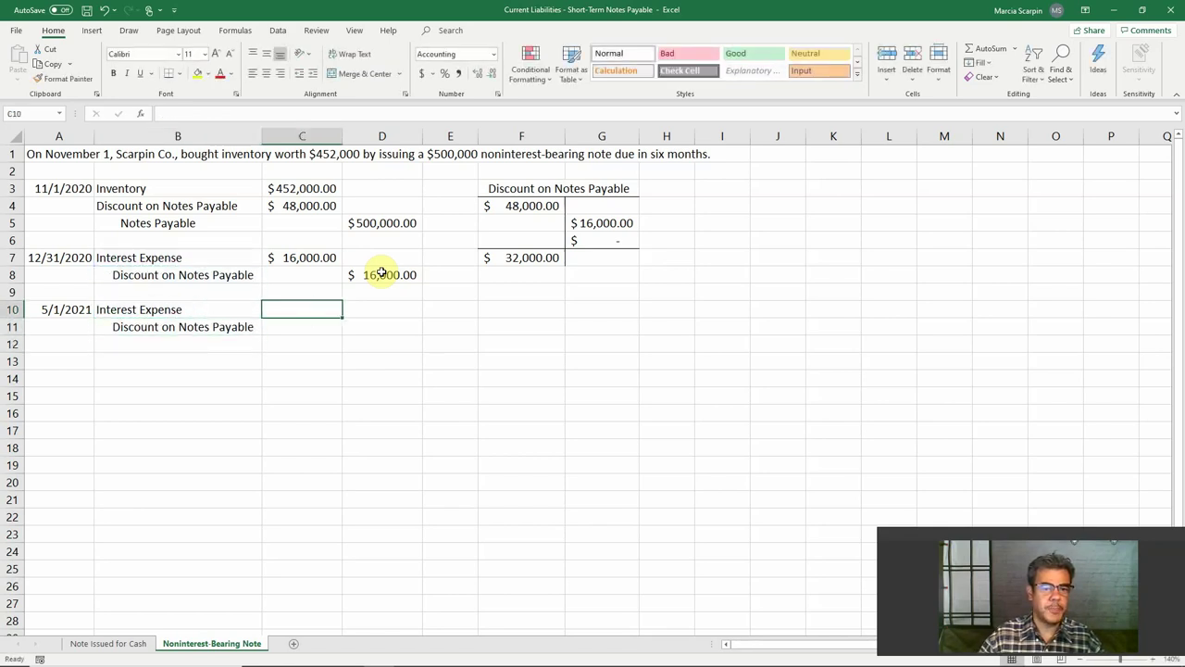
text(+)
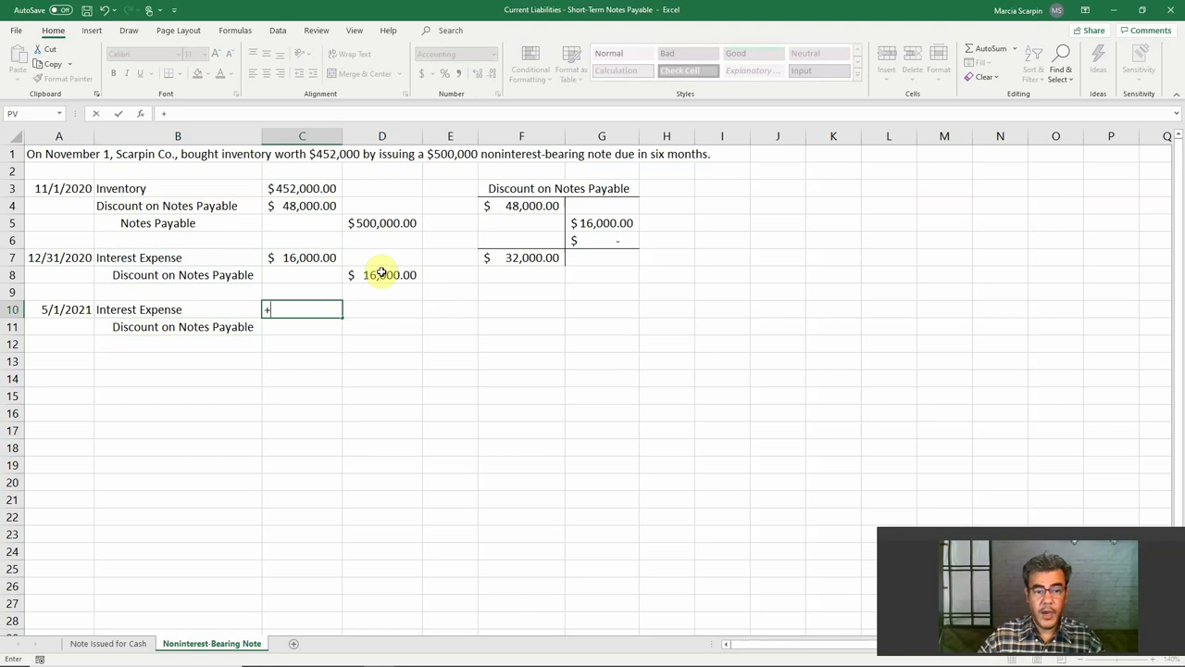
click(296, 205)
text(-C7)
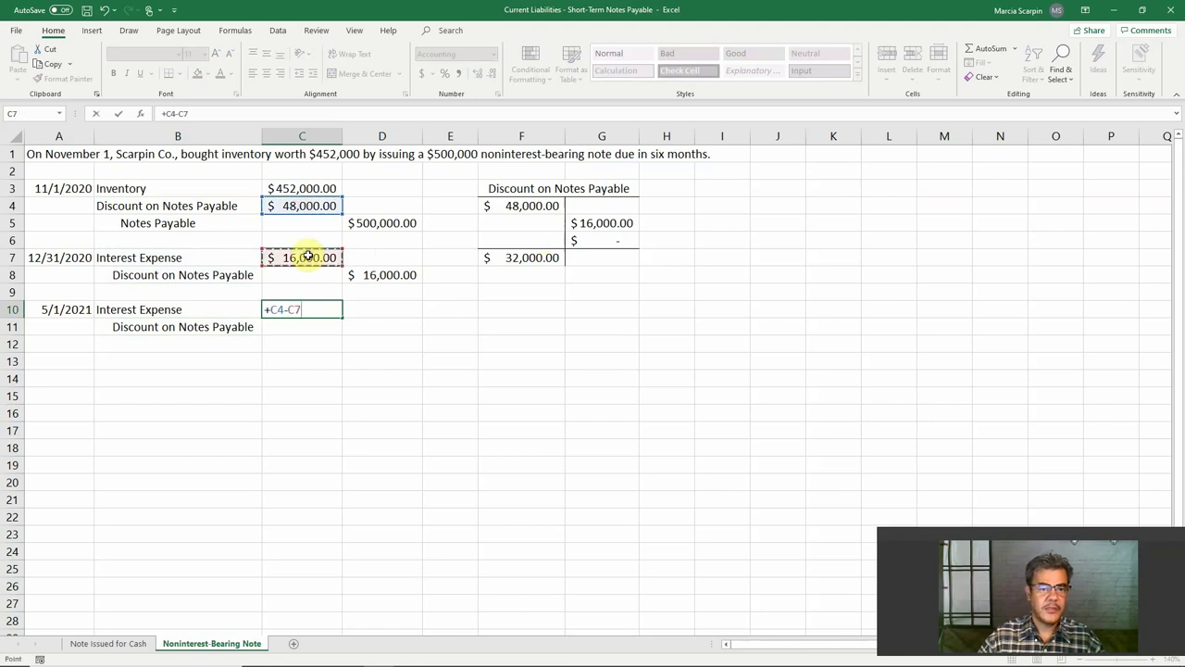
key(Return)
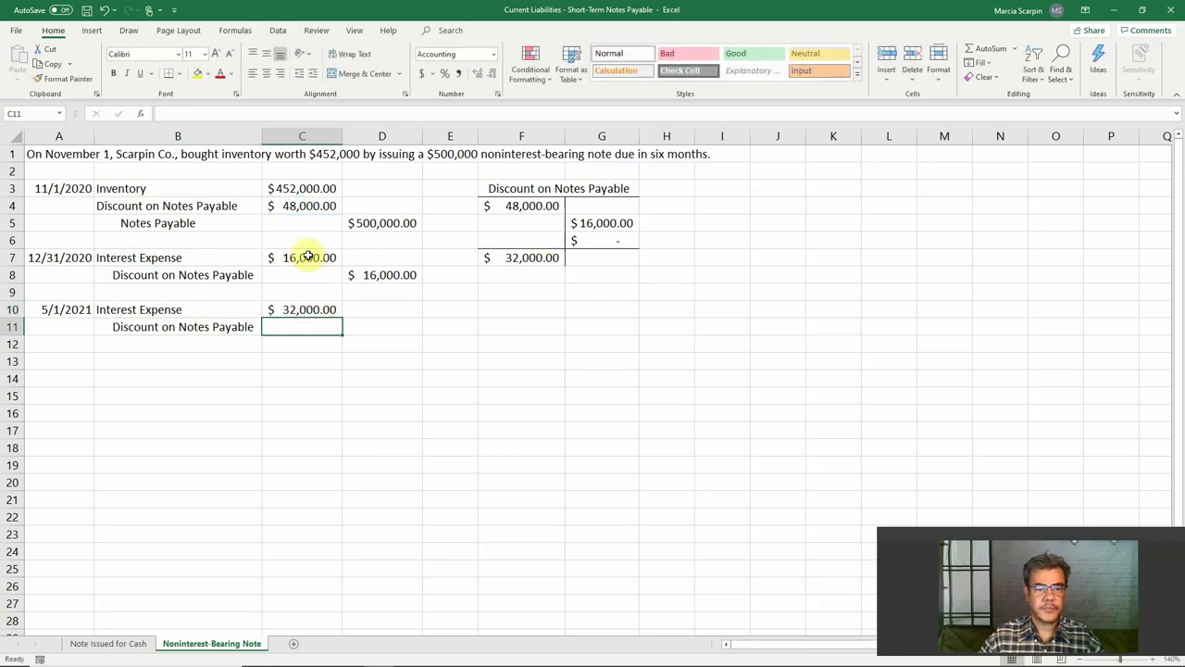
key(Right)
text(+C10)
key(Return)
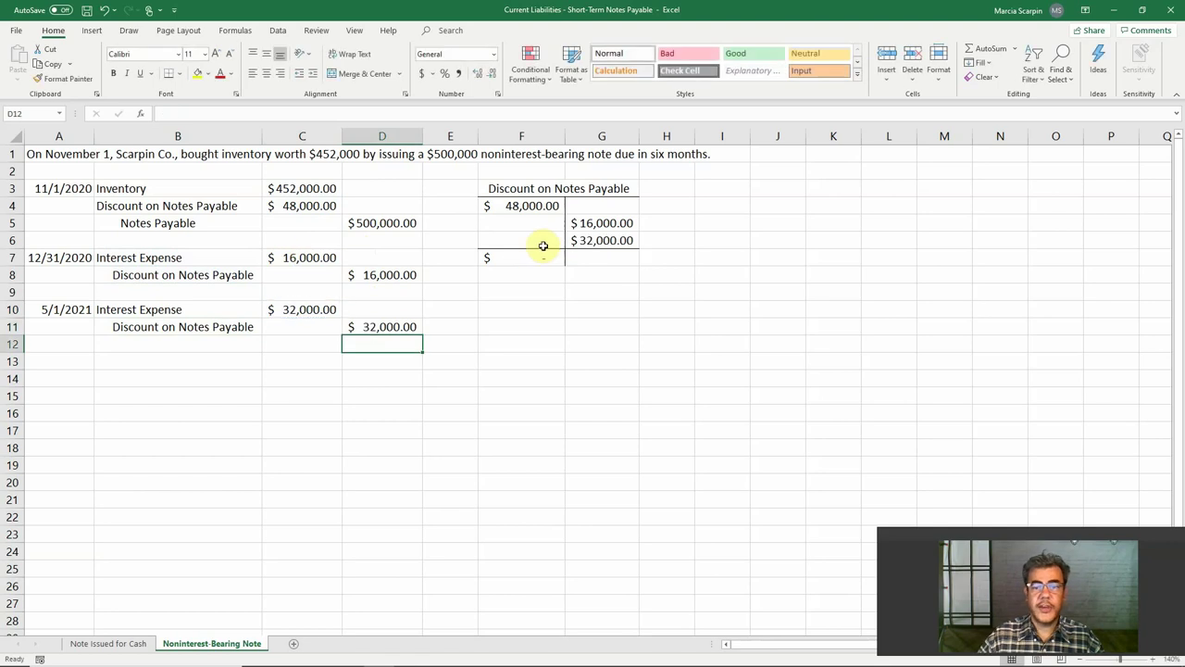
drag(559, 187, 550, 258)
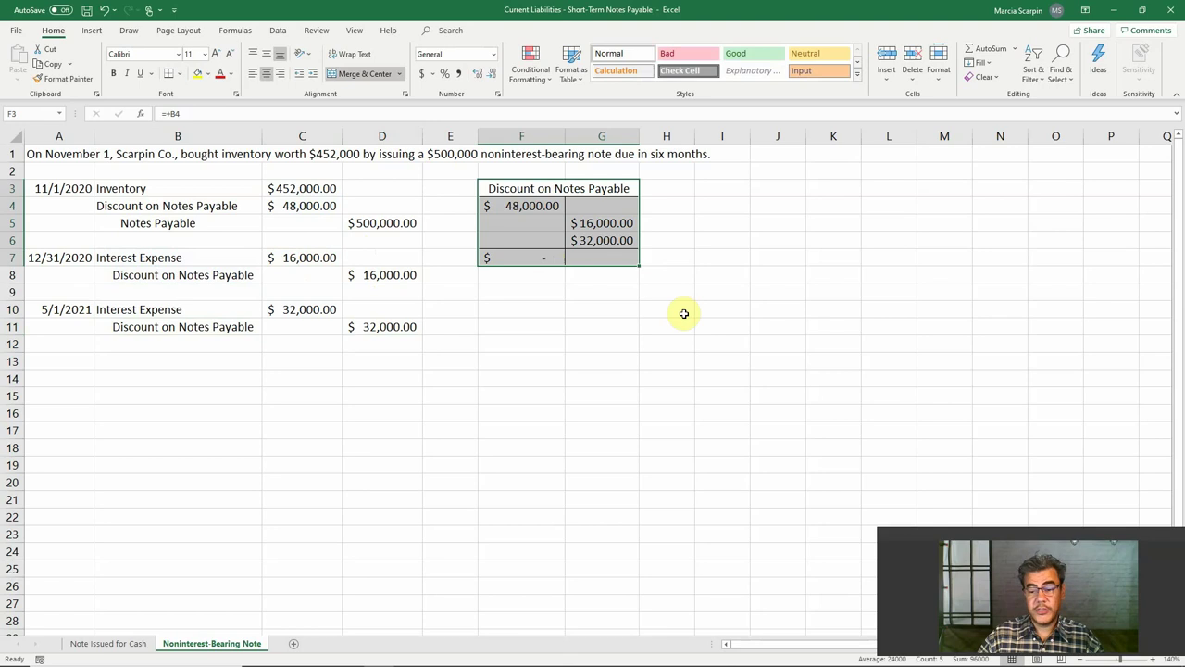
Add a Double-check label in F11 with =+C4/6*4 giving 32,000 in G11
click(129, 361)
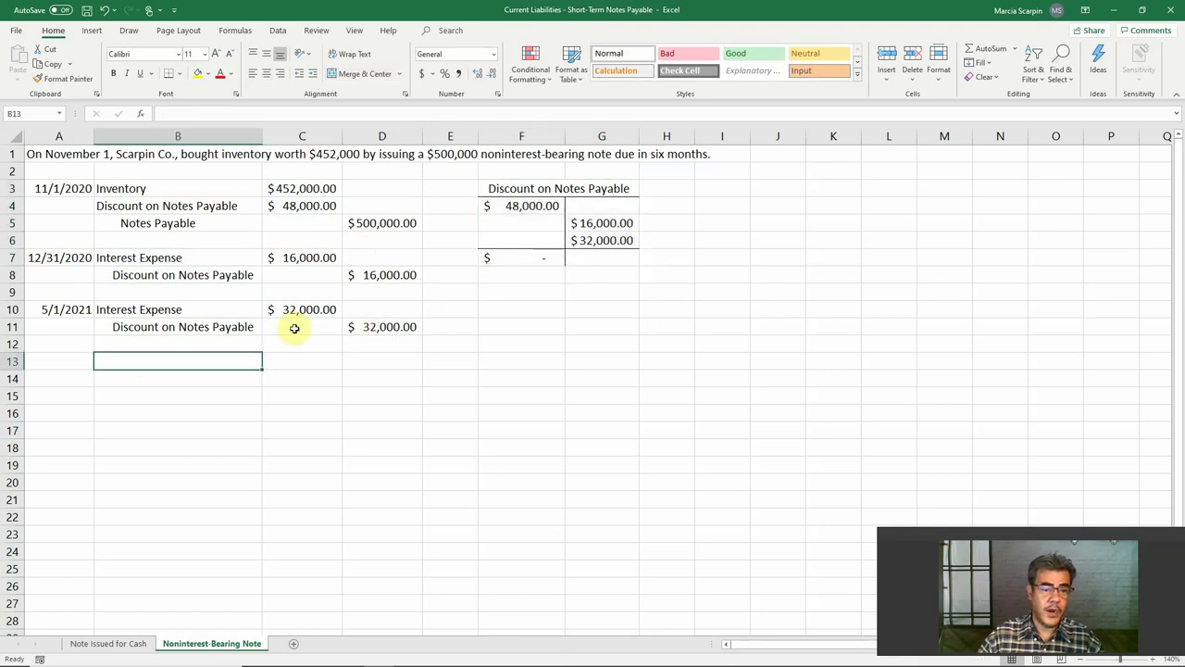
click(535, 328)
text(Do)
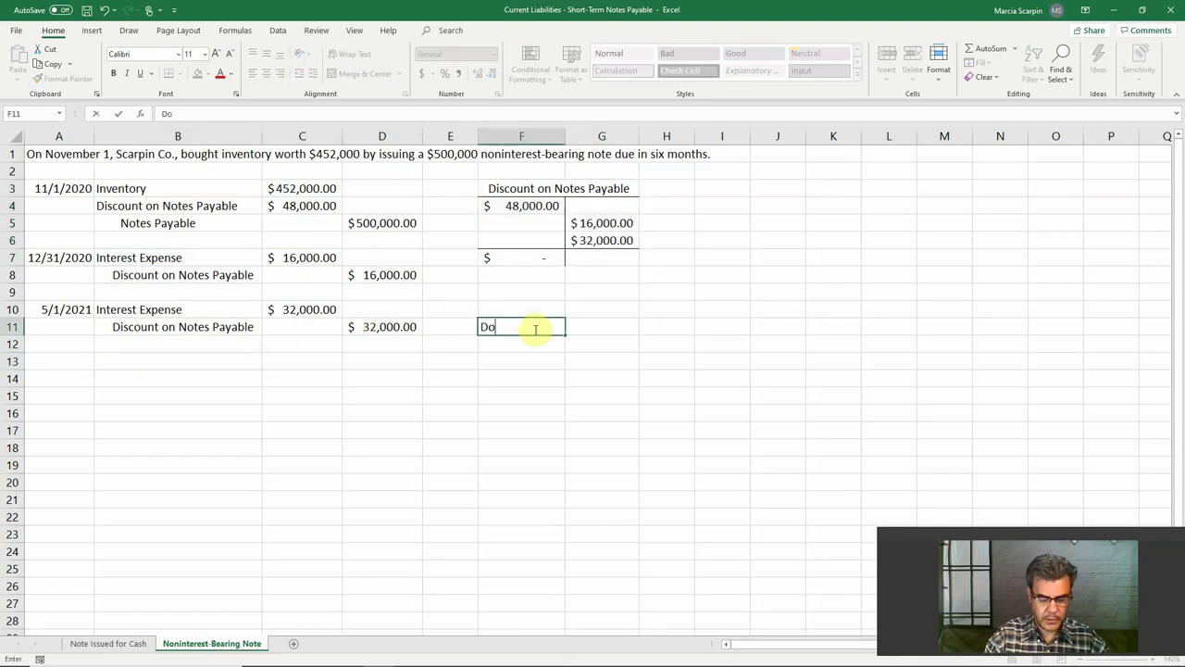
text(uble-click)
key(Tab)
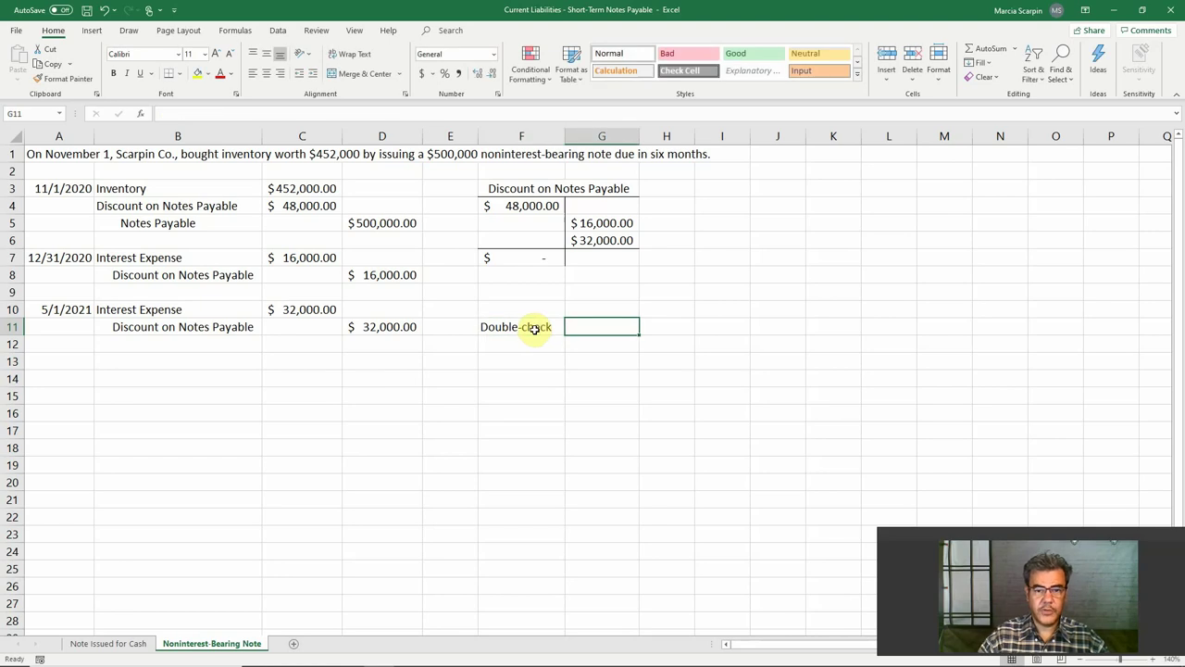
text(+)
click(306, 210)
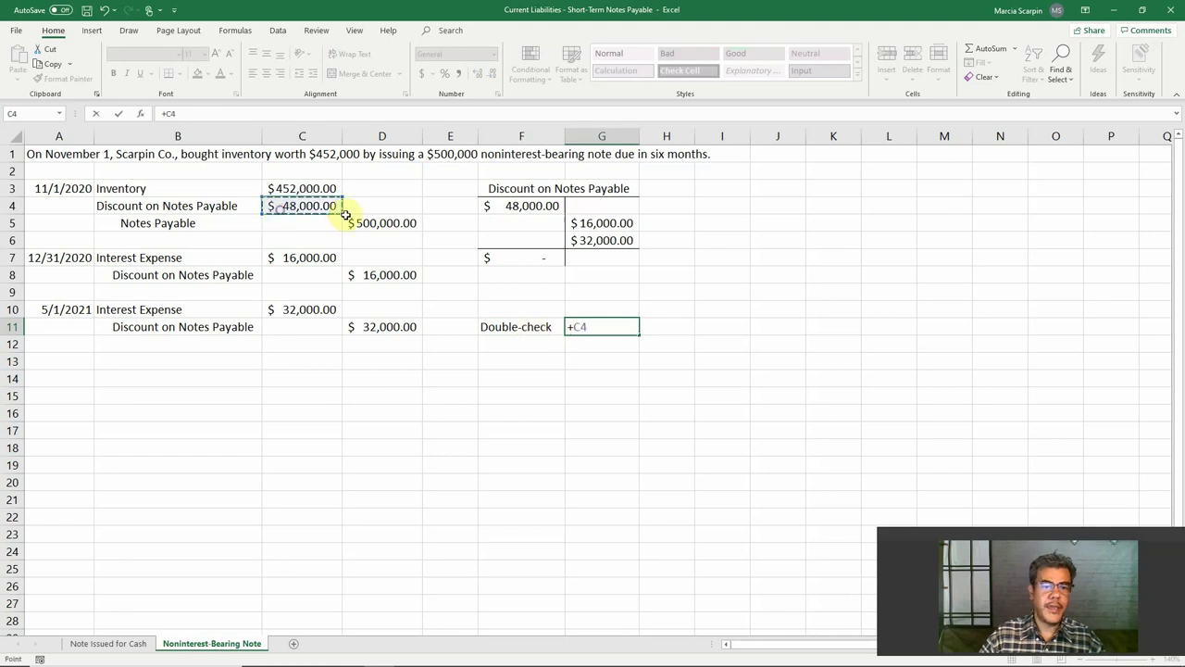
text(/6)
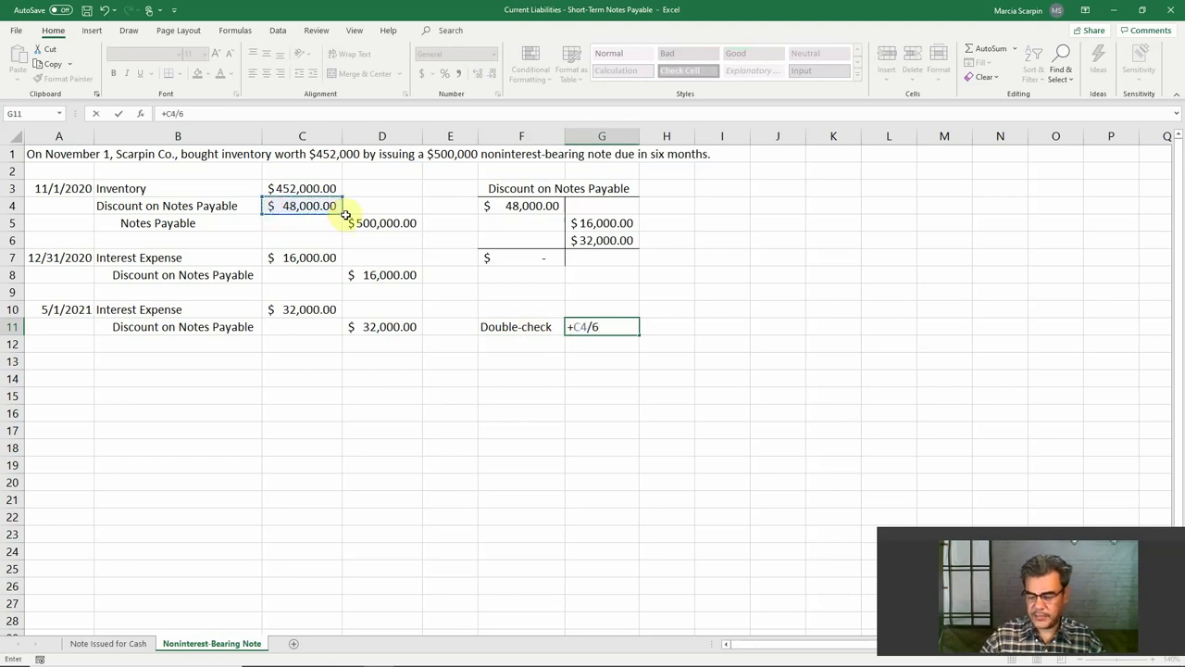
text(*4)
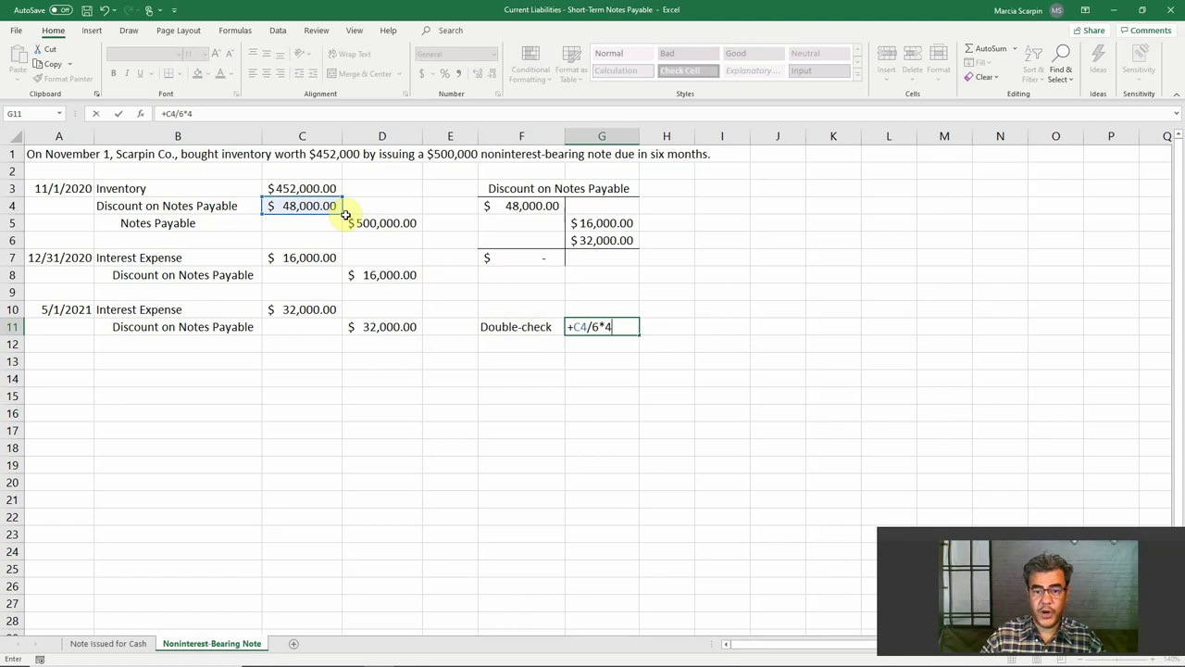
key(Return)
key(Up)
key(Right)
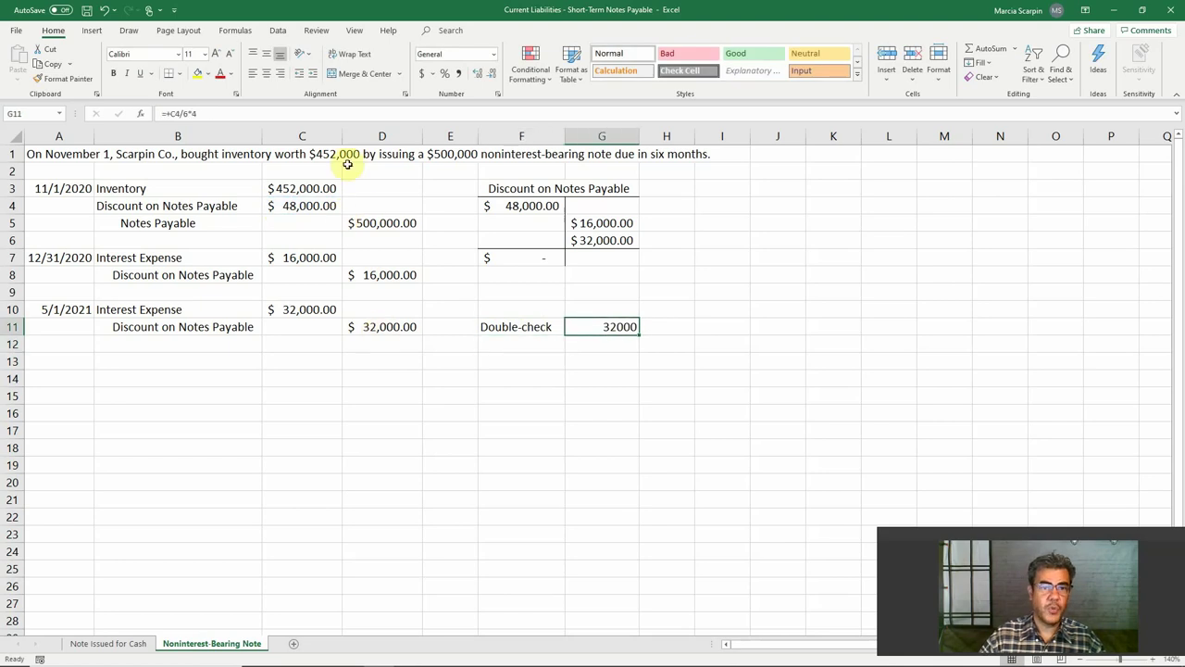
Format the check as Accounting and fill it, the $32,000 discount credit and zero balance yellow
click(422, 73)
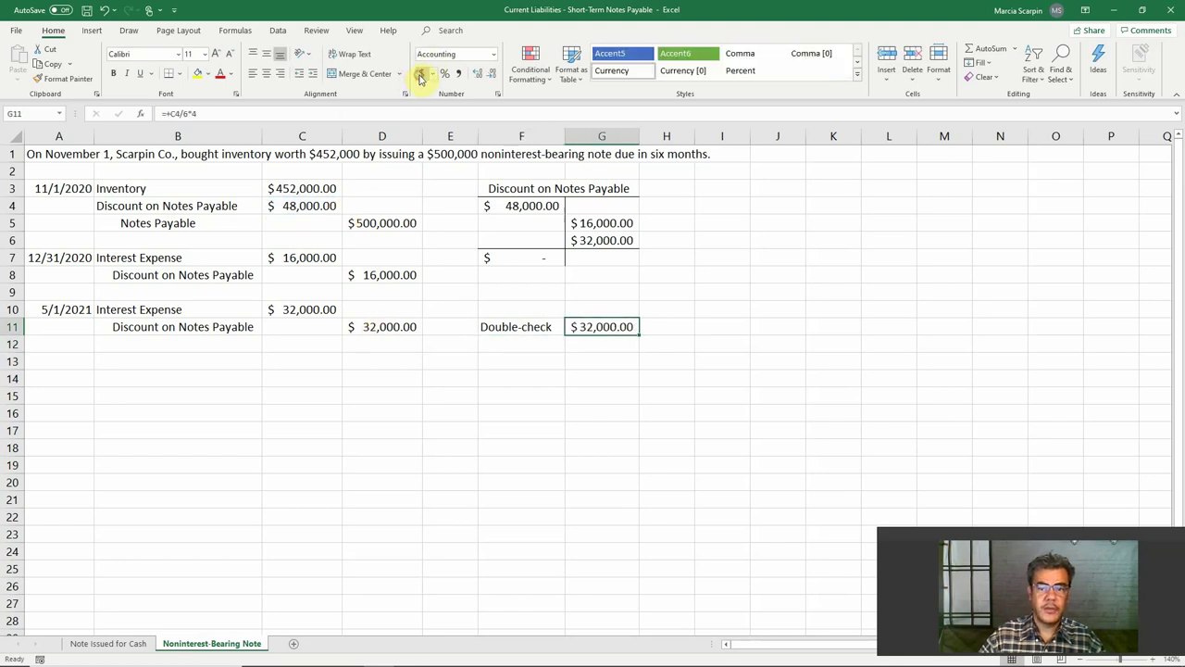
click(204, 75)
click(374, 325)
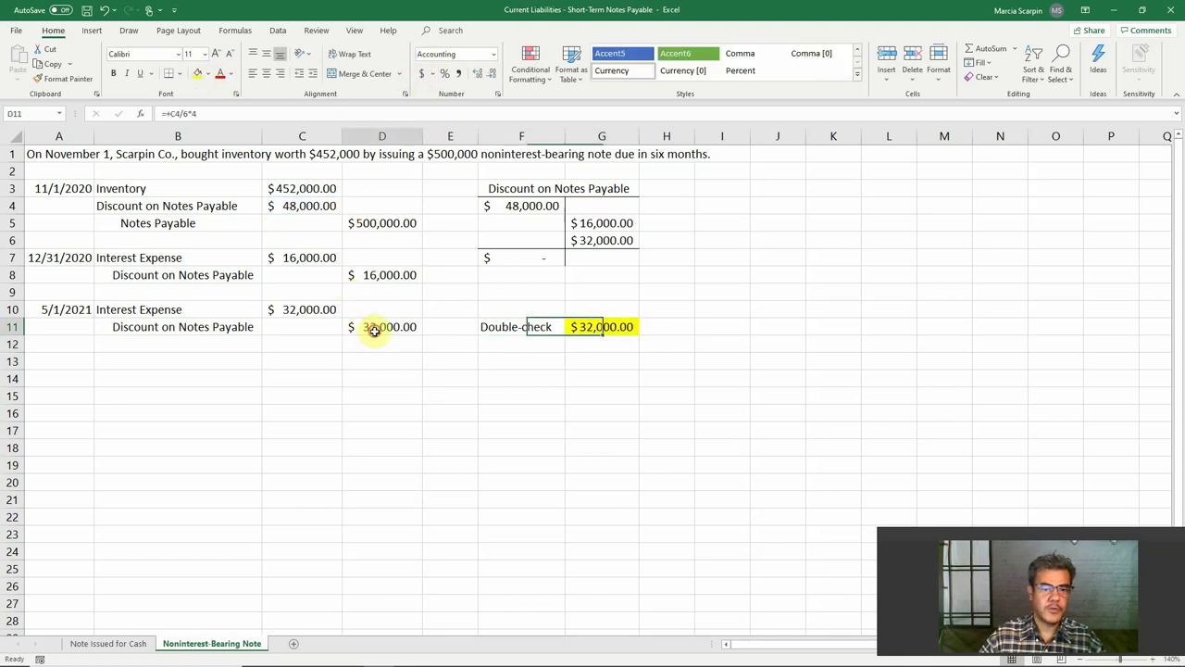
click(196, 74)
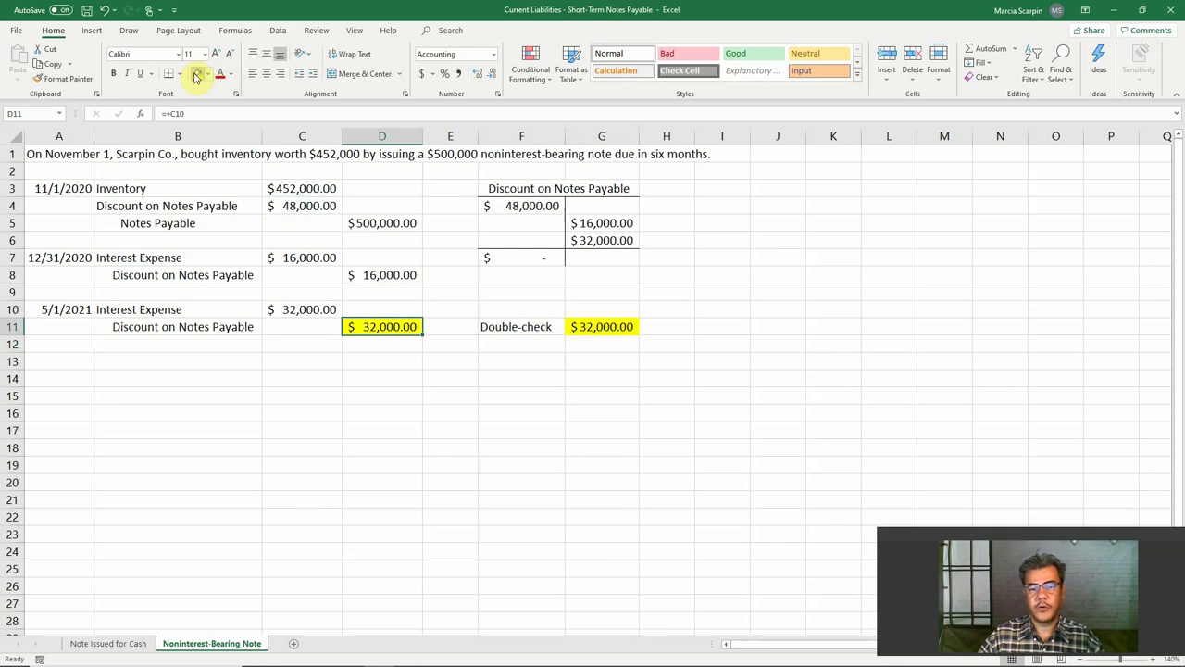
click(553, 255)
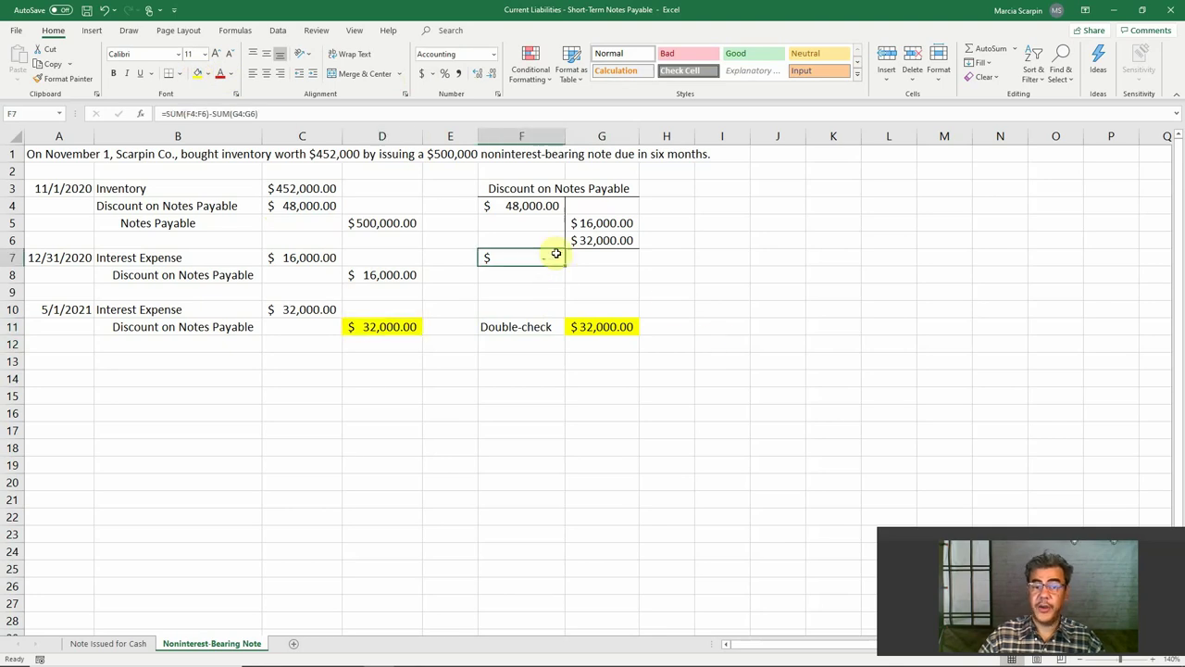
click(196, 75)
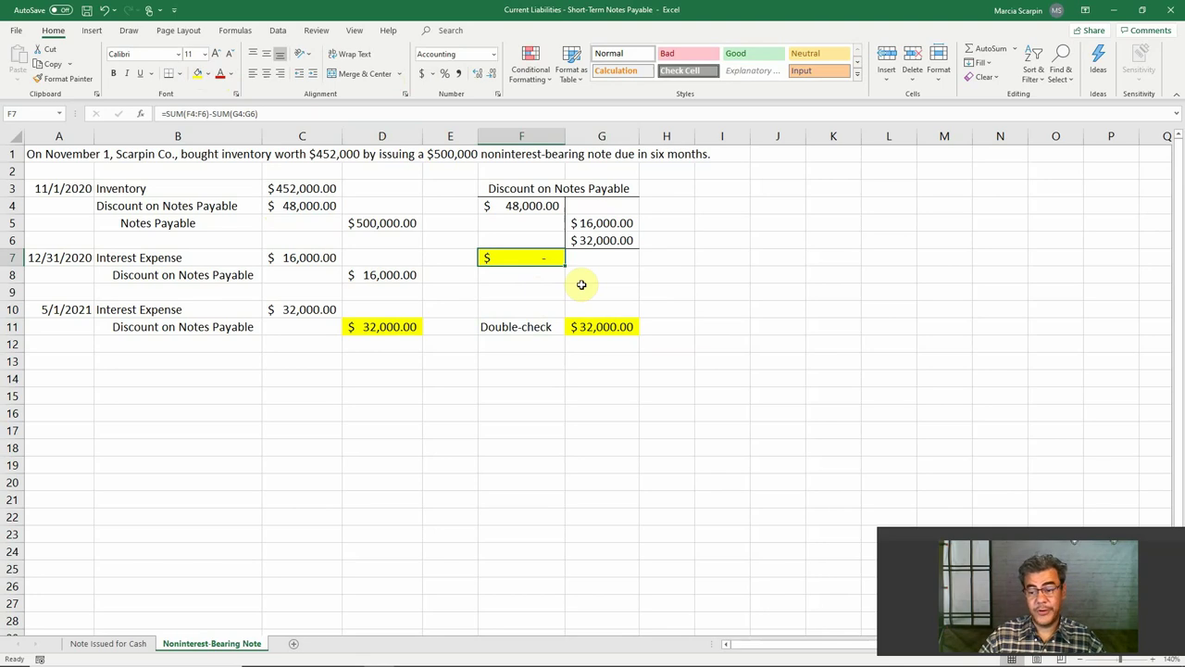
Enter the maturity entry: Notes Payable debit =+D5 ($500,000) and Cash credit =+C13 in rows 13–14
click(161, 352)
text(Notes )
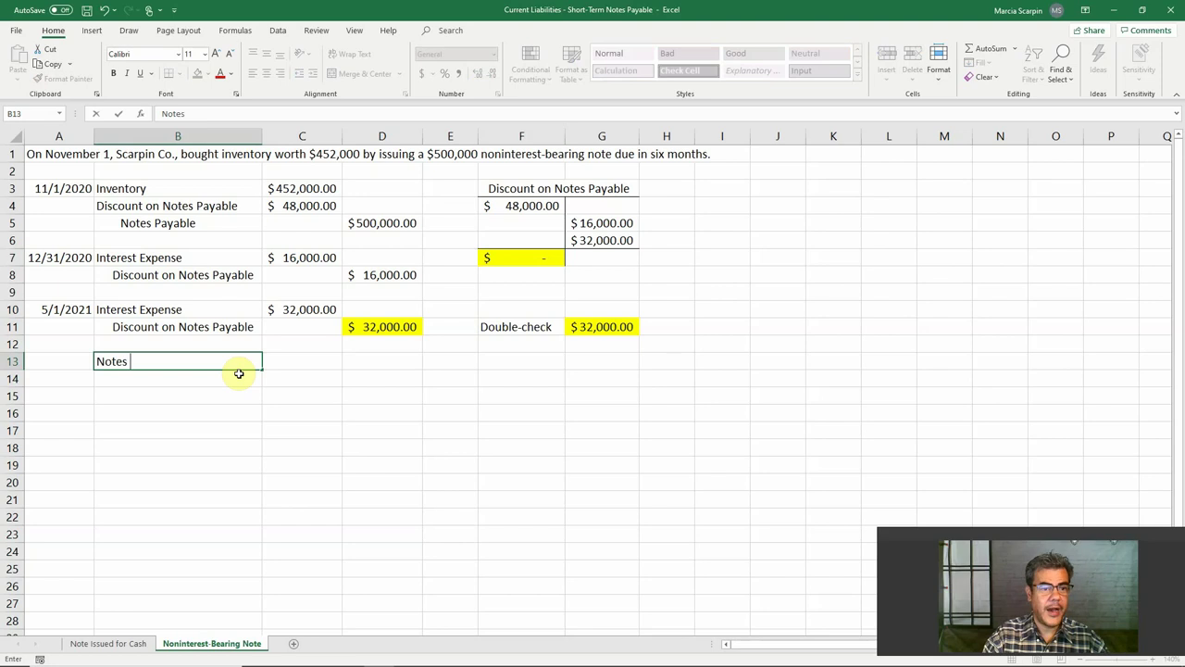
text(Payable)
key(Tab)
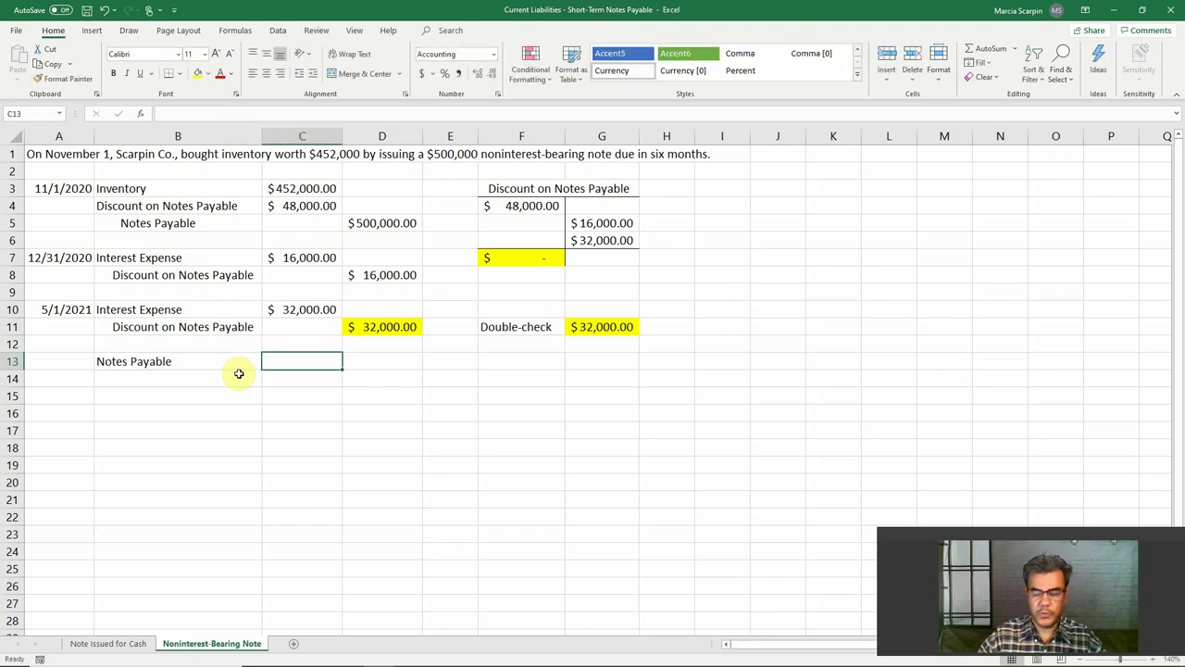
text(+)
click(366, 229)
key(Return)
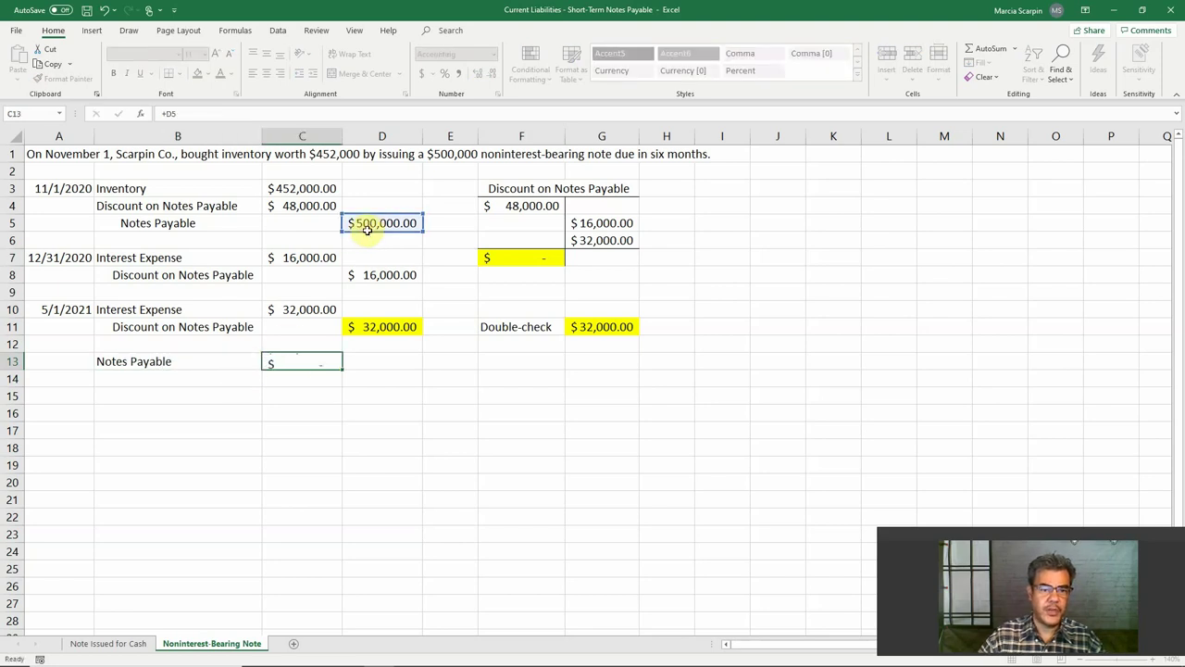
text(Cash)
key(Tab)
key(Tab)
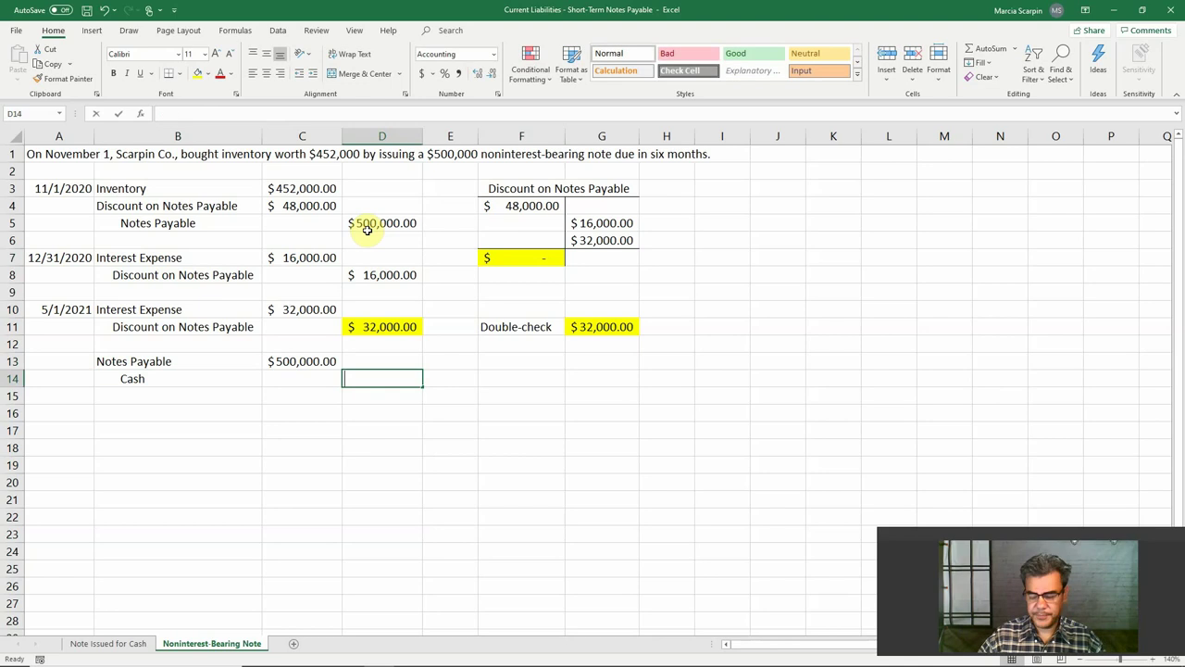
text(+)
key(Up)
key(Left)
key(Return)
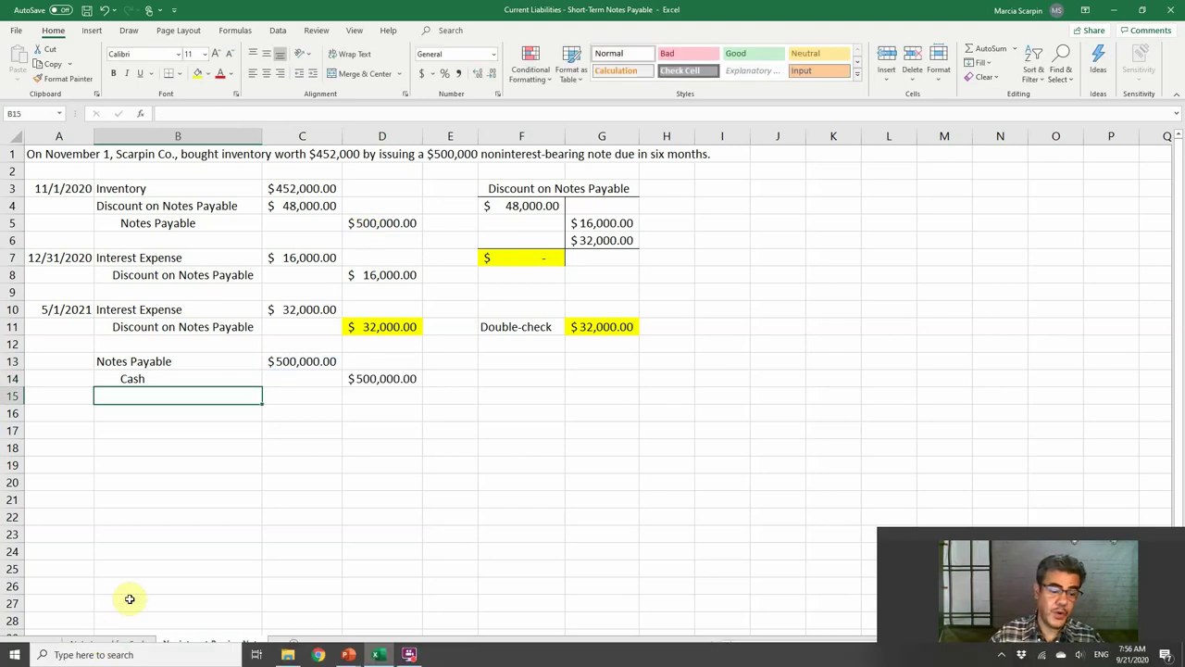
Review the $500,000 cash debit on the Note Issued for Cash sheet, then return to Noninterest-Bearing Note
click(108, 642)
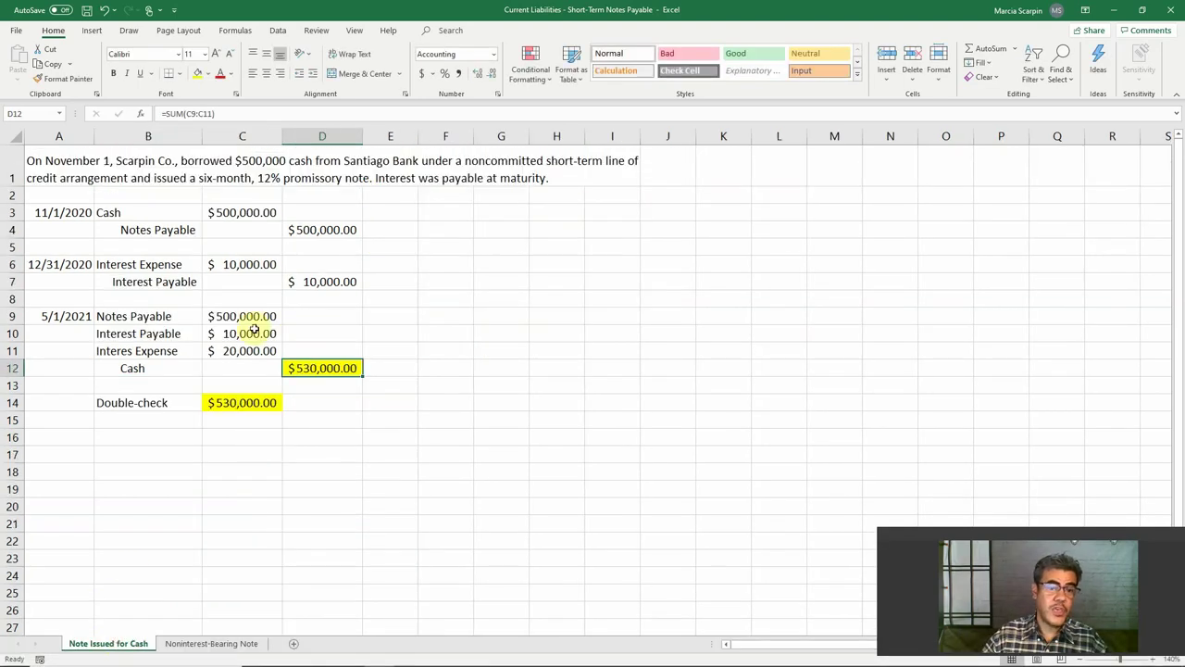
click(241, 214)
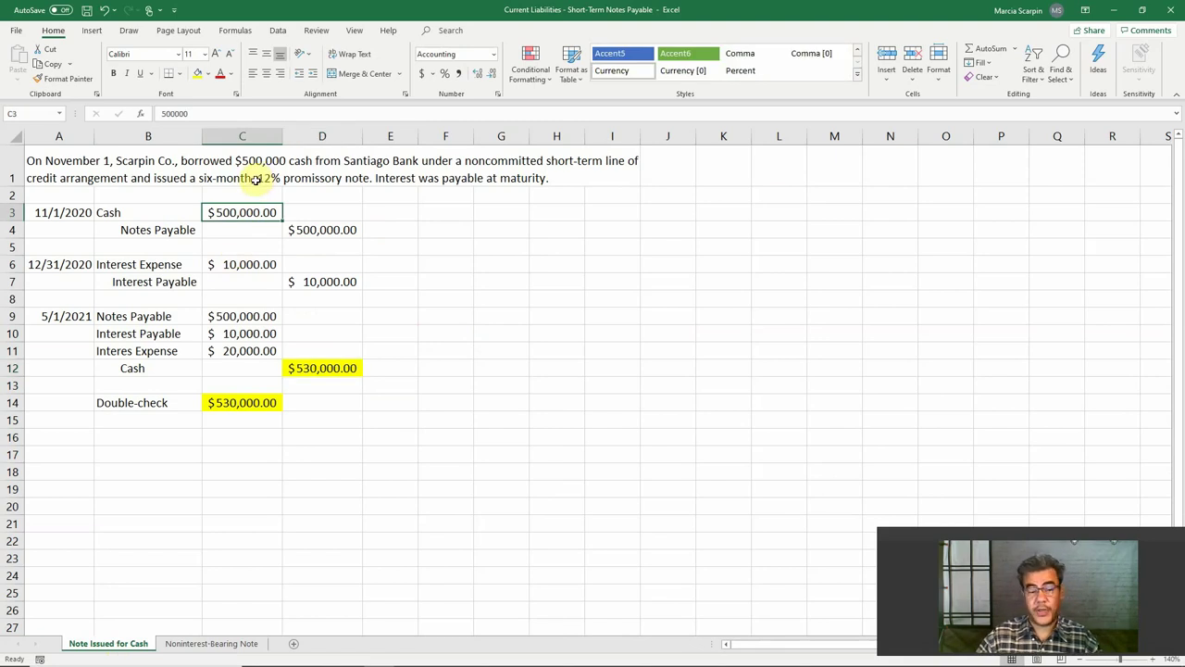
click(211, 643)
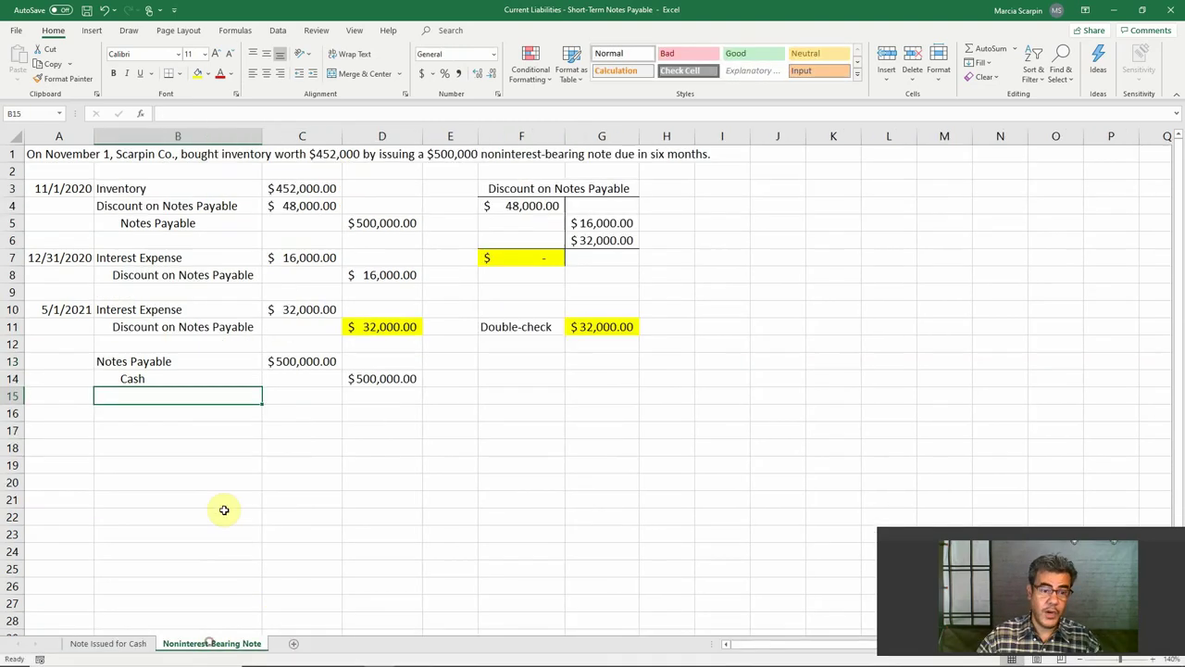